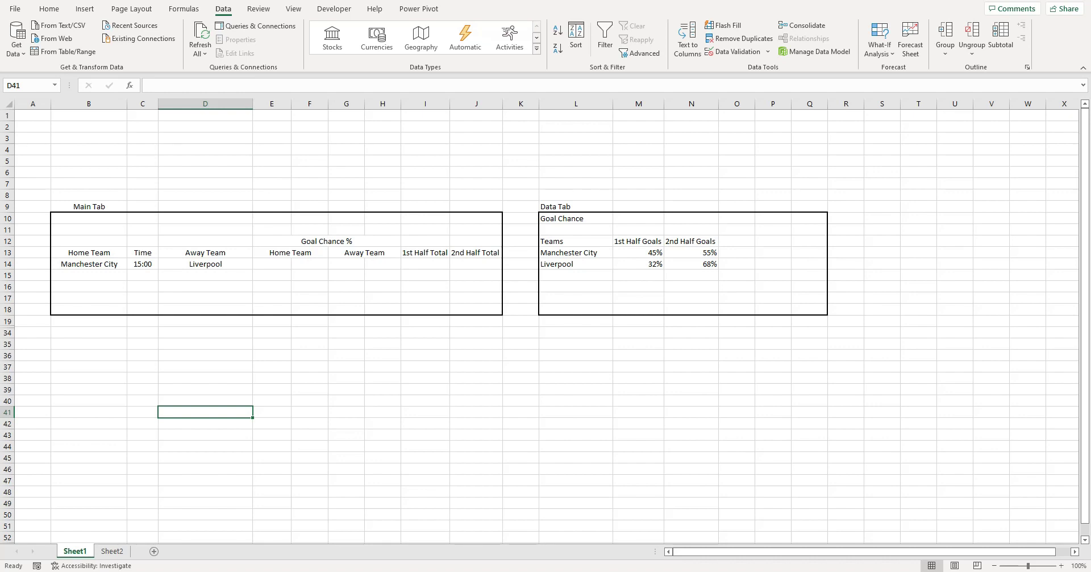
Enter =VLOOKUP(B14,L12:N14,2,false) in E14 so it shows Manchester City's 0.45.
left_click(272, 265)
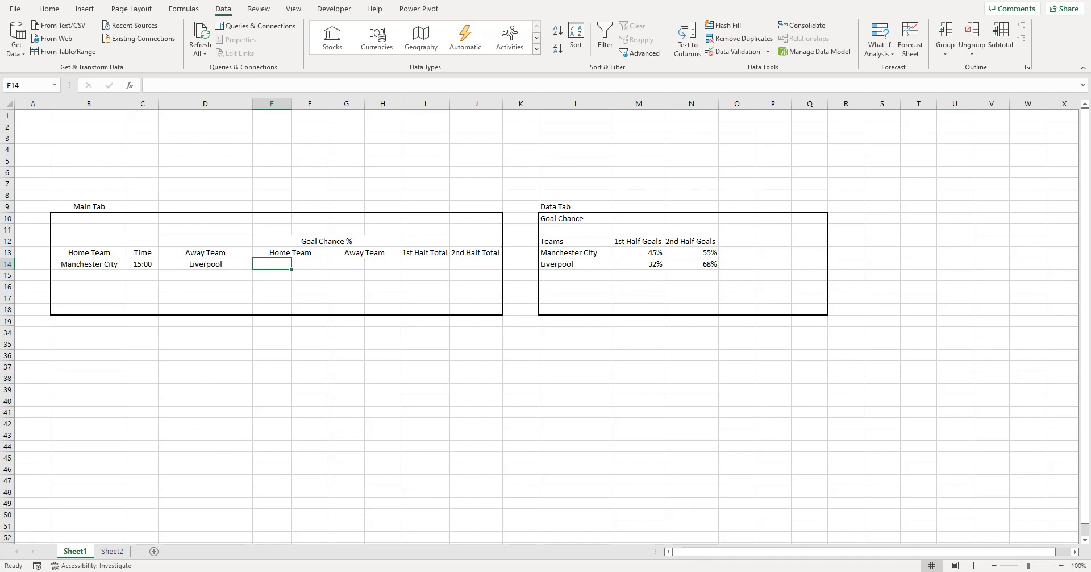
left_click(88, 207)
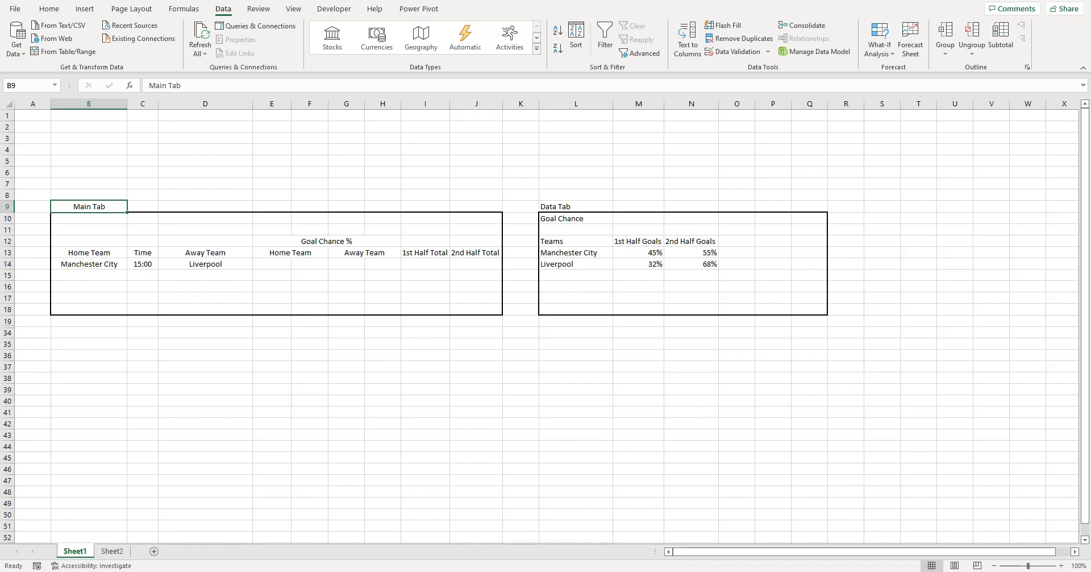
left_click(272, 263)
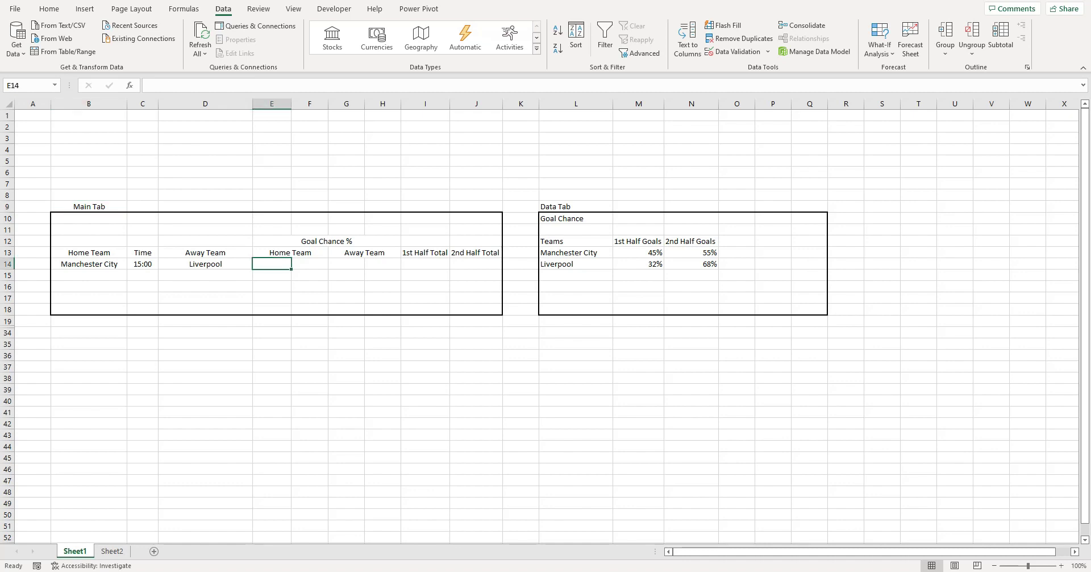
type("=vlook")
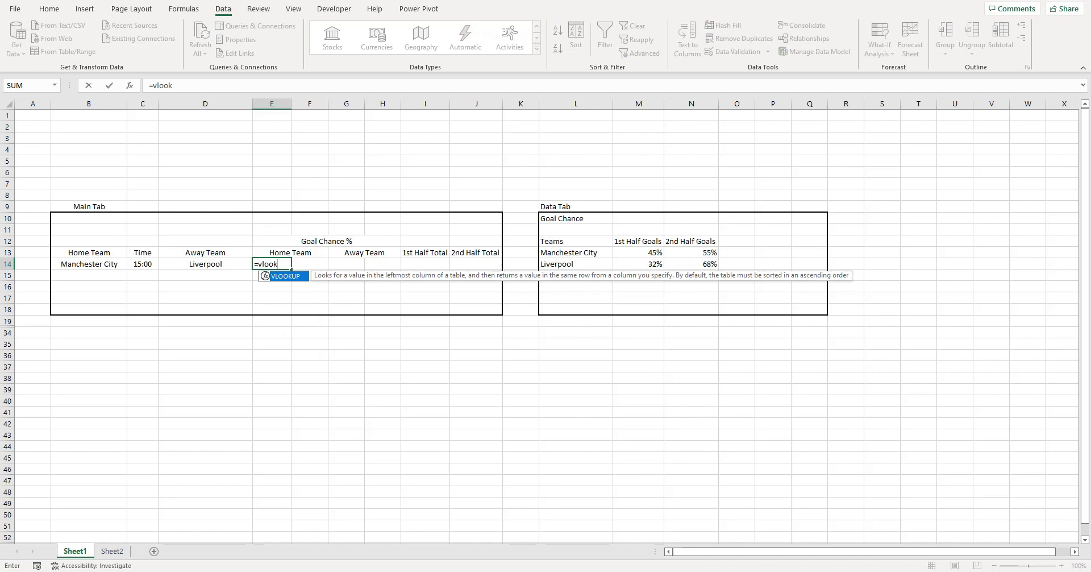
key("Tab")
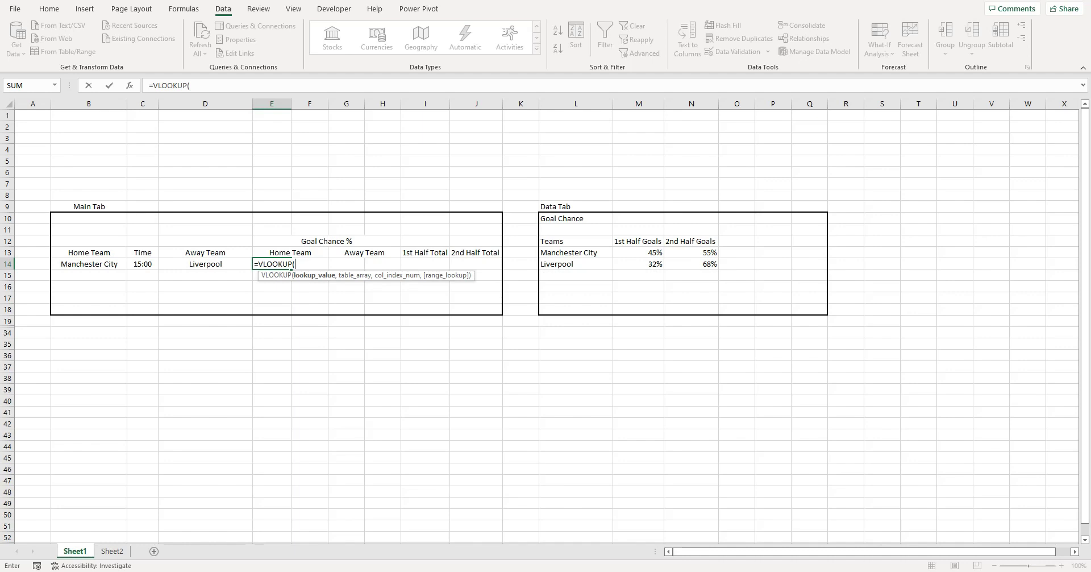
left_click(89, 264)
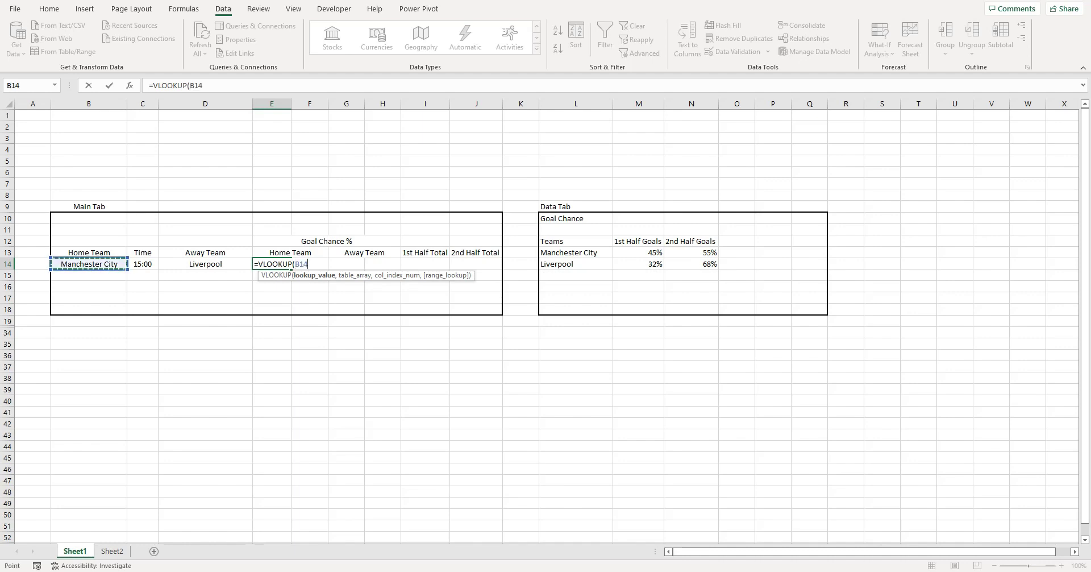
type(",")
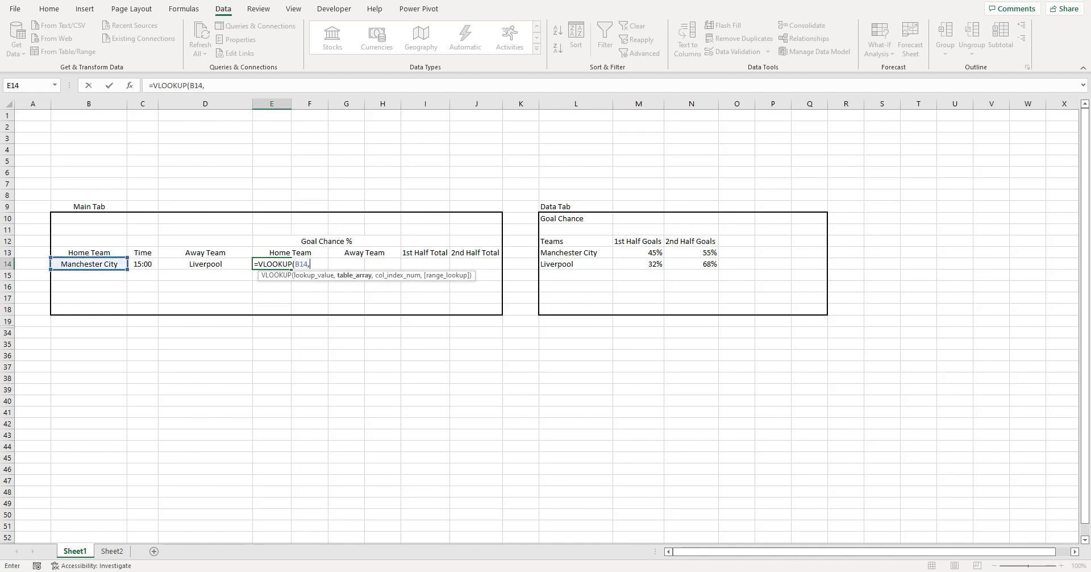
left_click_drag(551, 241, 705, 265)
type(",")
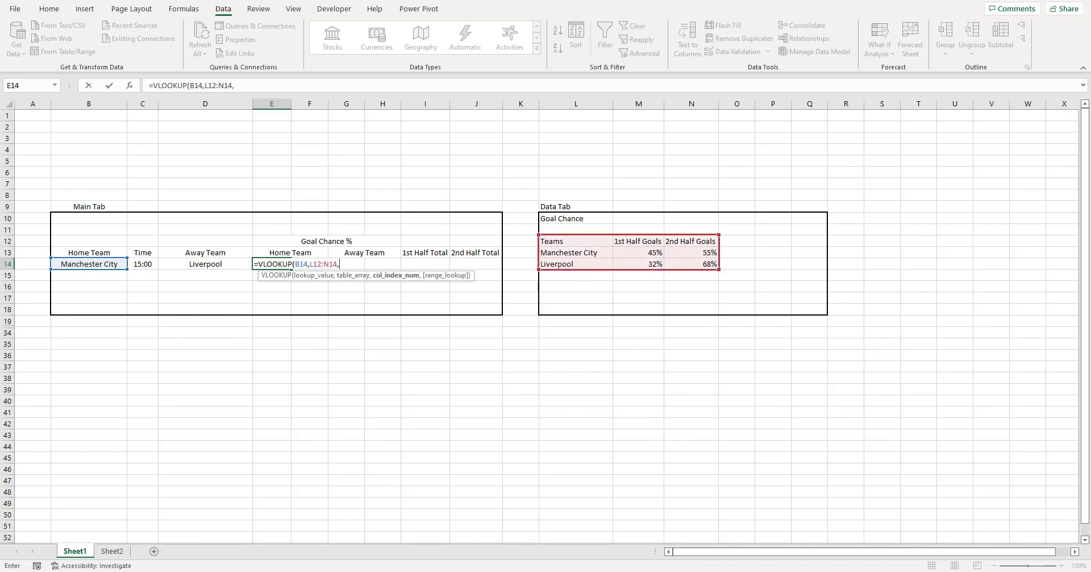
type("2,false")
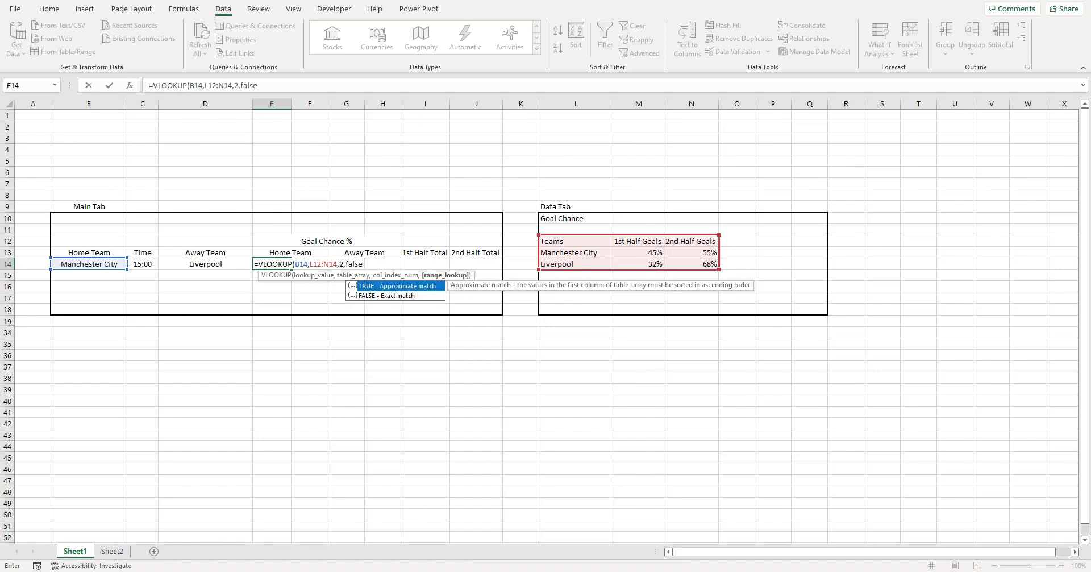
type(")")
key("Return")
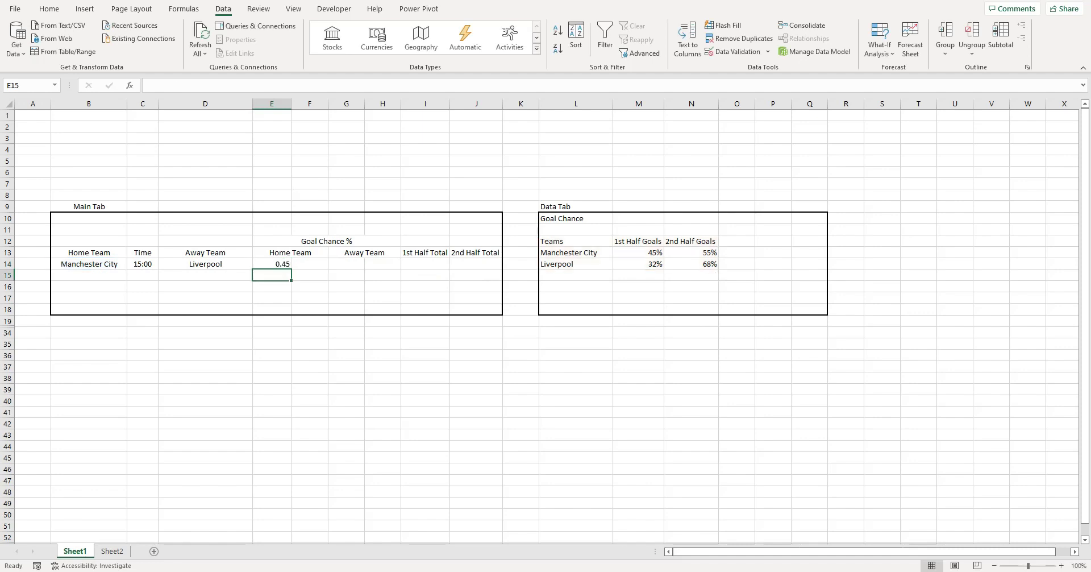
Enter =VLOOKUP(B14,L12:N14,3,false) in F14 for Manchester City's 2nd-half chance, 0.55.
left_click(310, 264)
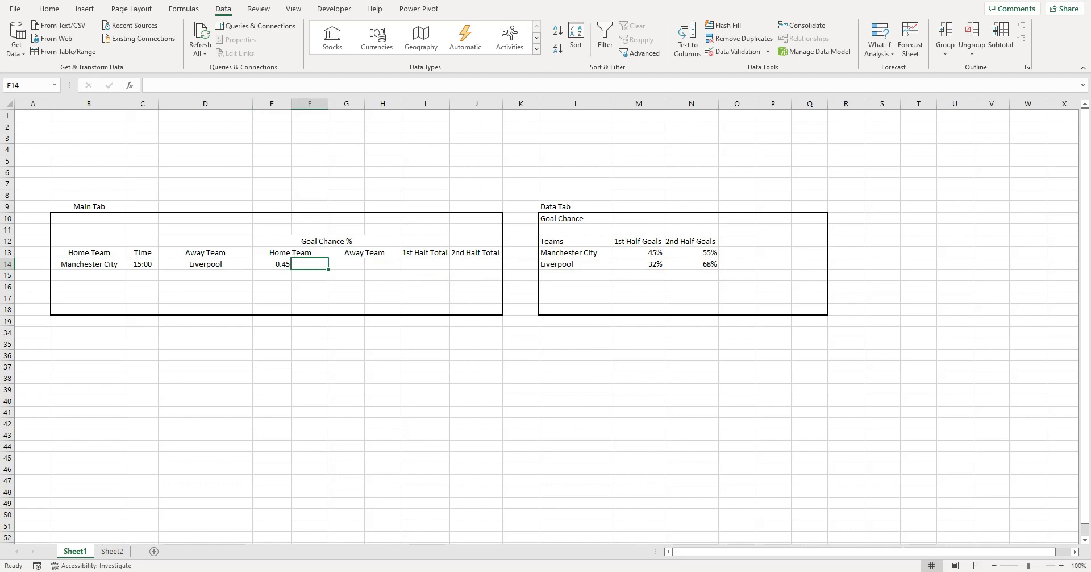
type("=vlo")
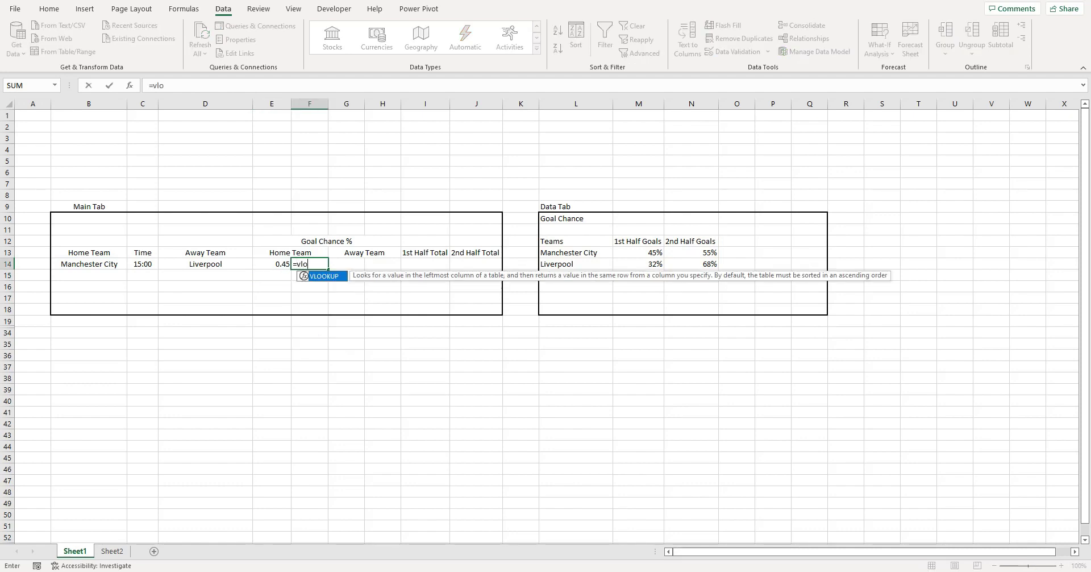
key("Tab")
left_click(88, 263)
type(",")
left_click(575, 241)
left_click_drag(574, 241, 704, 265)
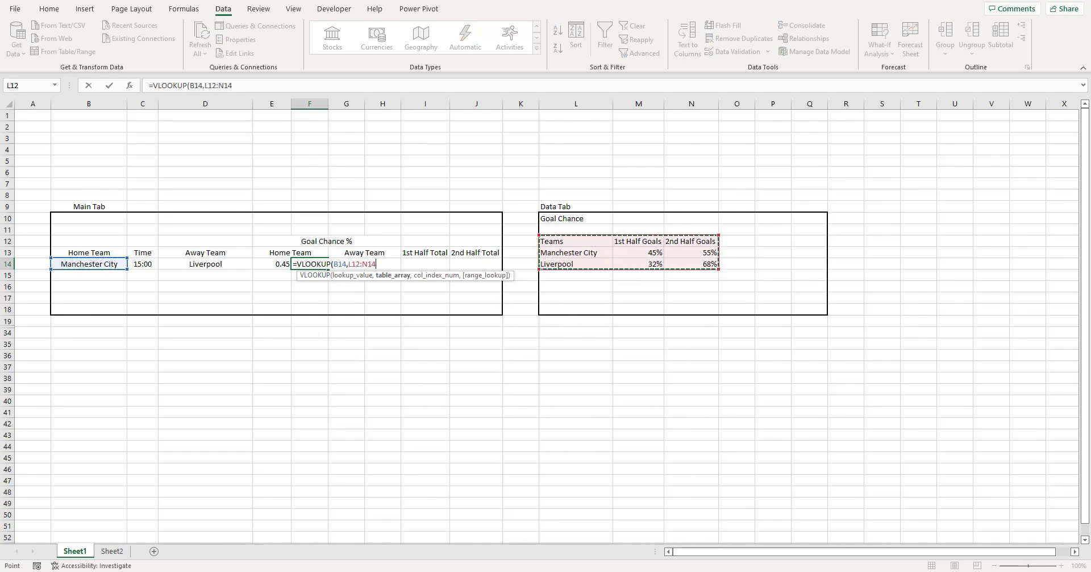
type(",")
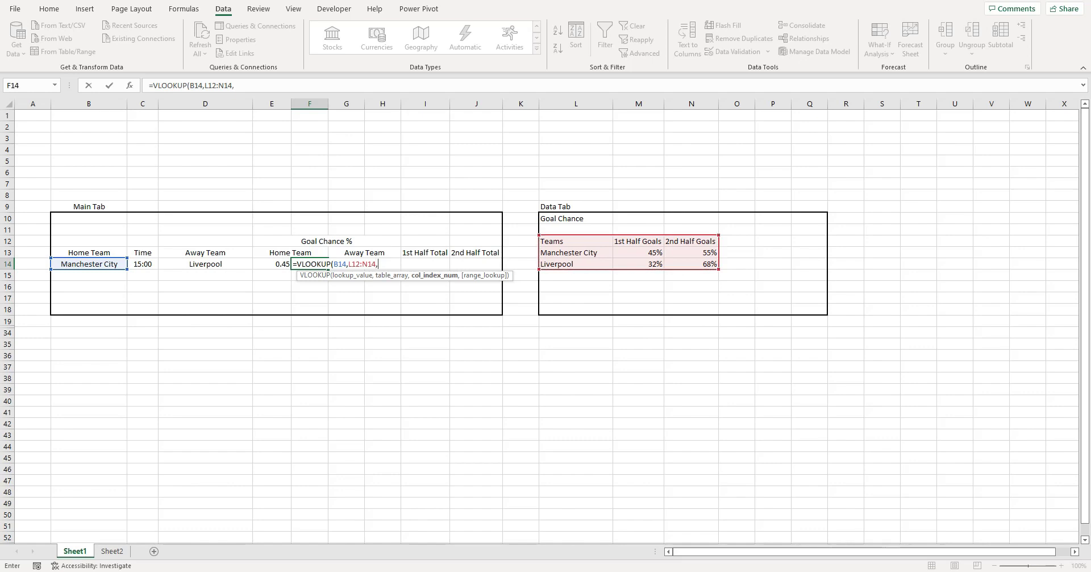
type("3,false")
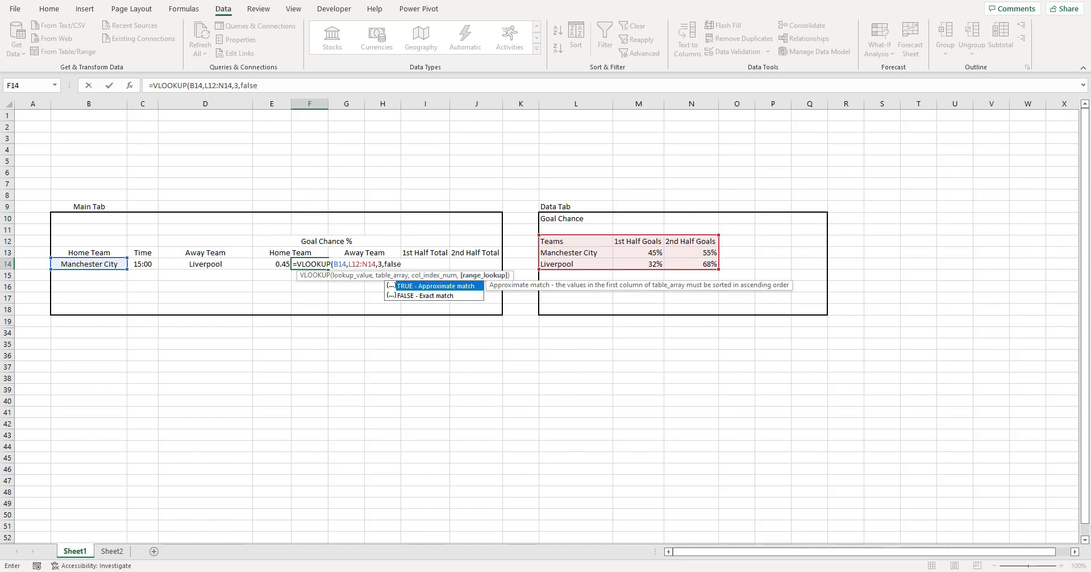
type(")")
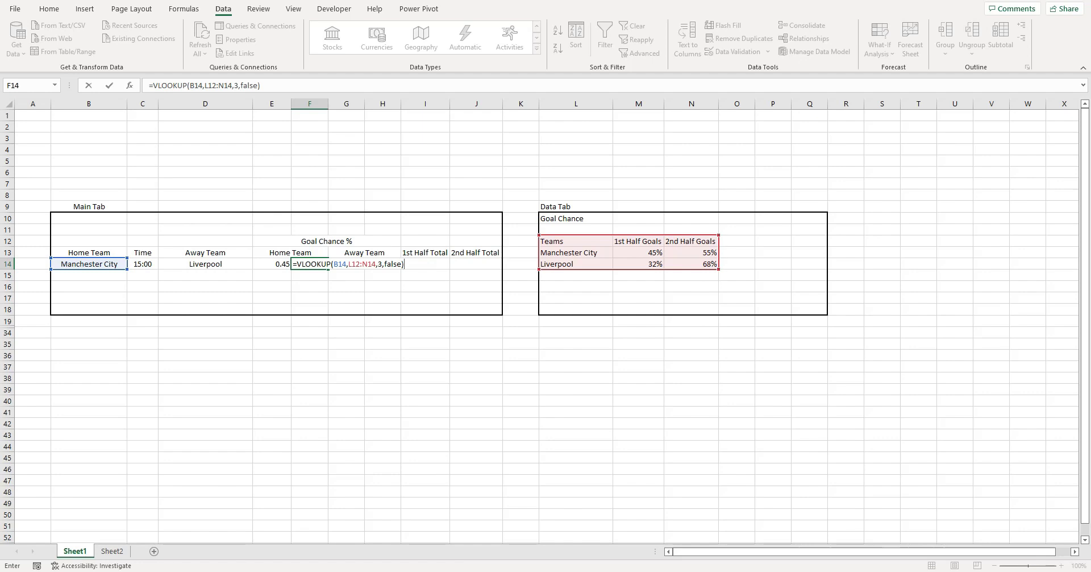
key("Return")
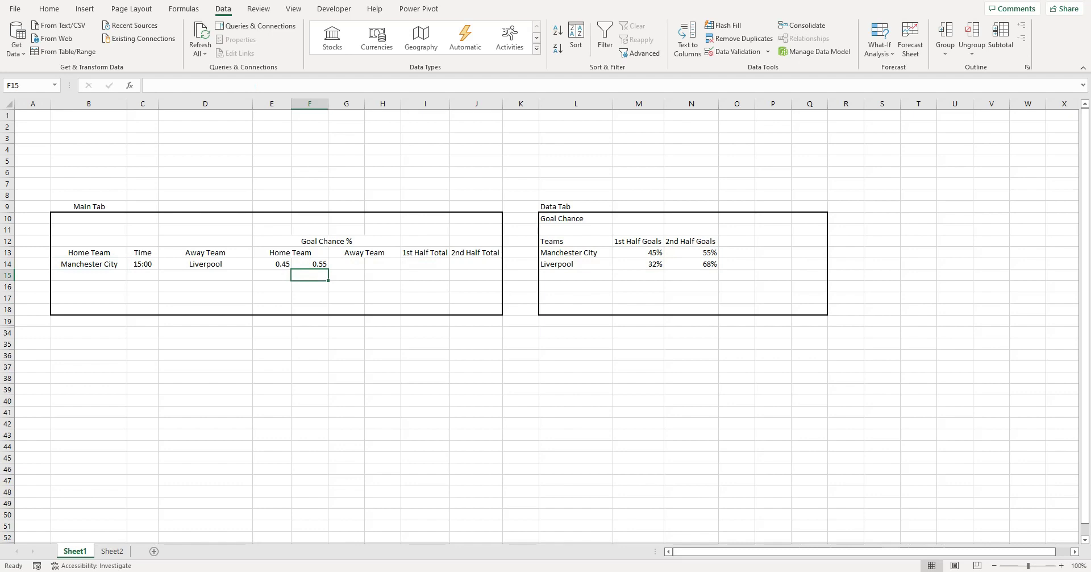
Enter =VLOOKUP(D14,L12:N14,2,false) in G14 so it shows Liverpool's 0.32.
left_click(346, 264)
type("=vlok")
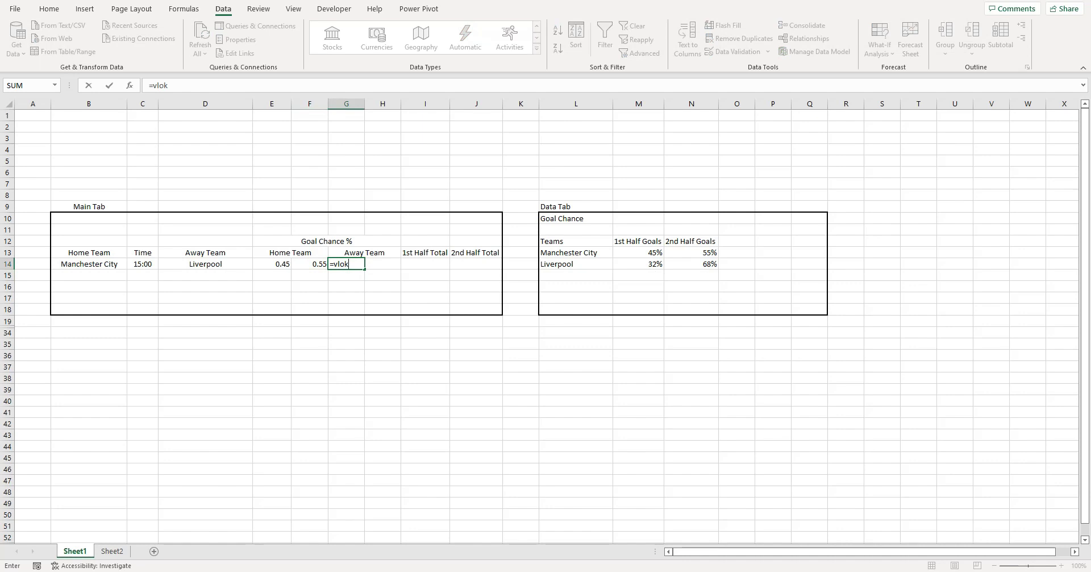
key("BackSpace")
key("Tab")
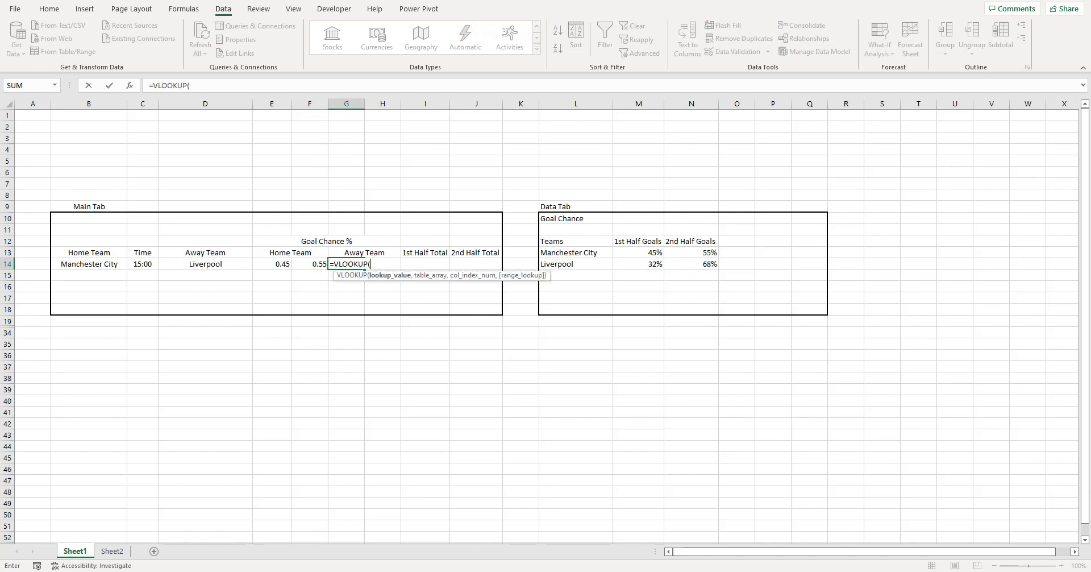
left_click(205, 263)
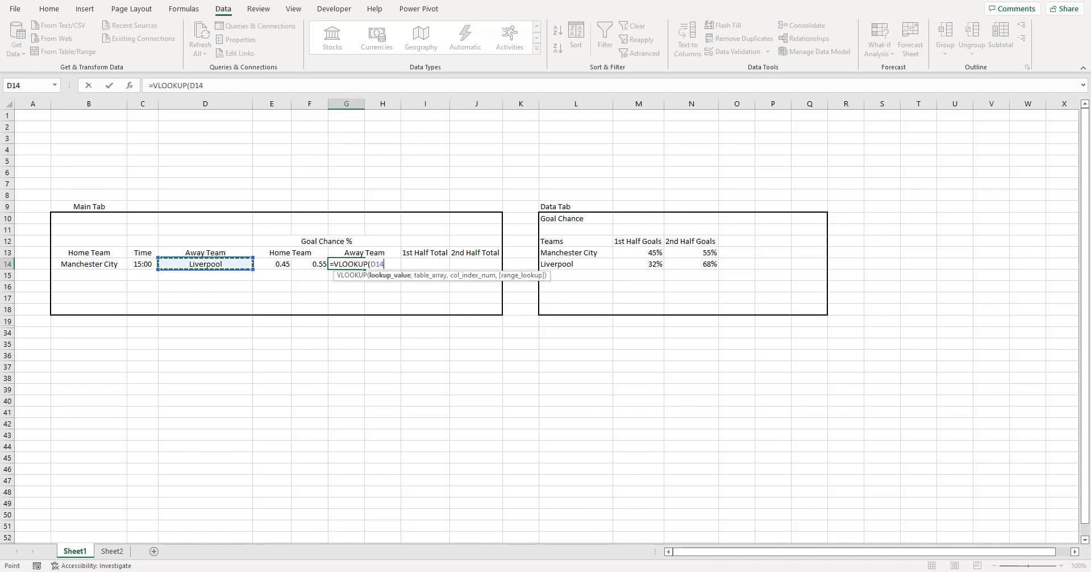
type(",")
left_click_drag(576, 241, 691, 263)
type(",")
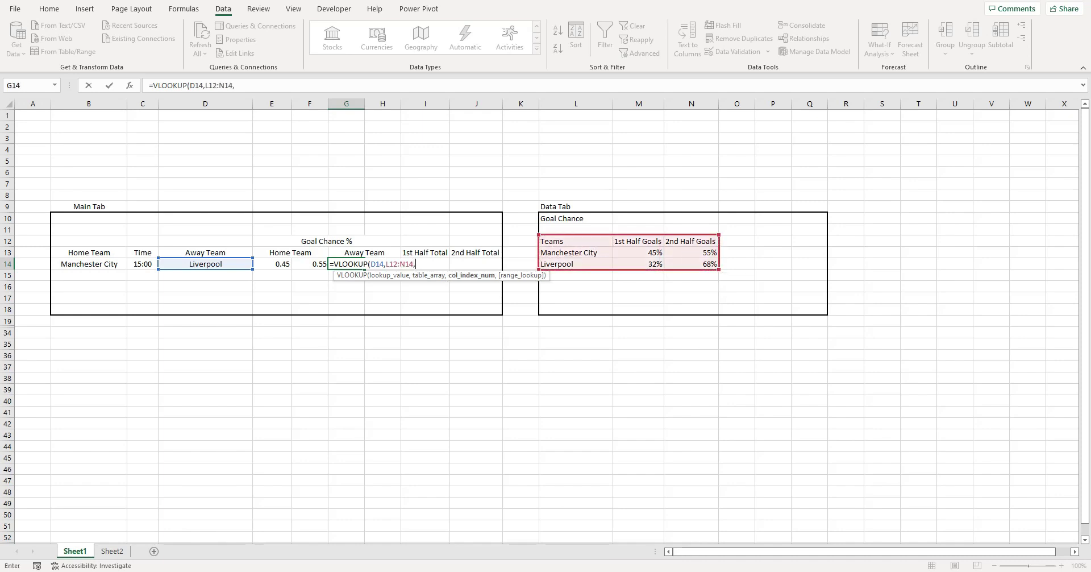
type("2,false)")
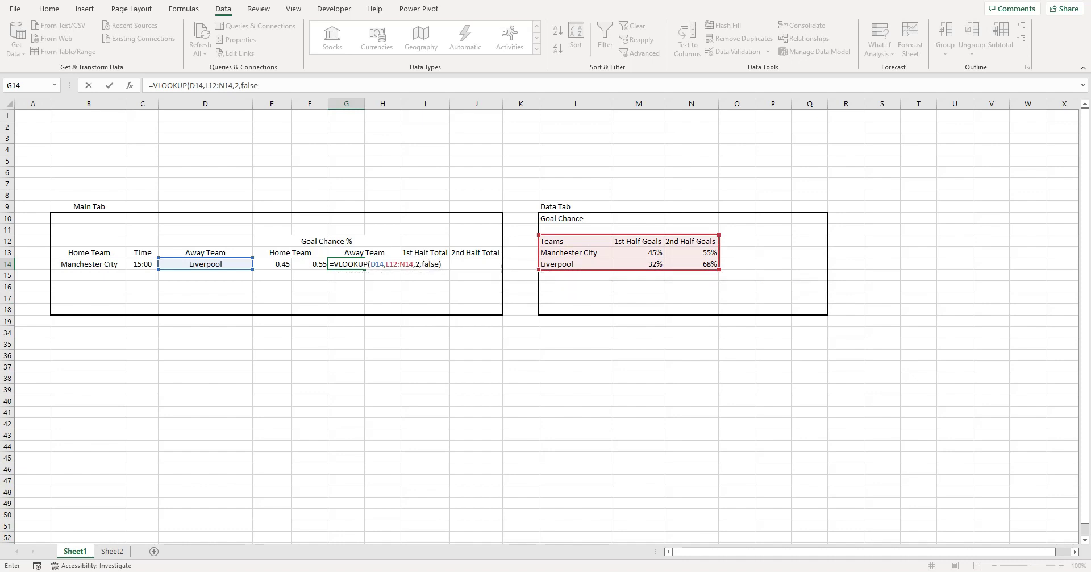
key("Return")
Enter =VLOOKUP(D14,L12:N14,3,false) in H14 for Liverpool's 2nd-half chance, 0.68.
left_click(382, 263)
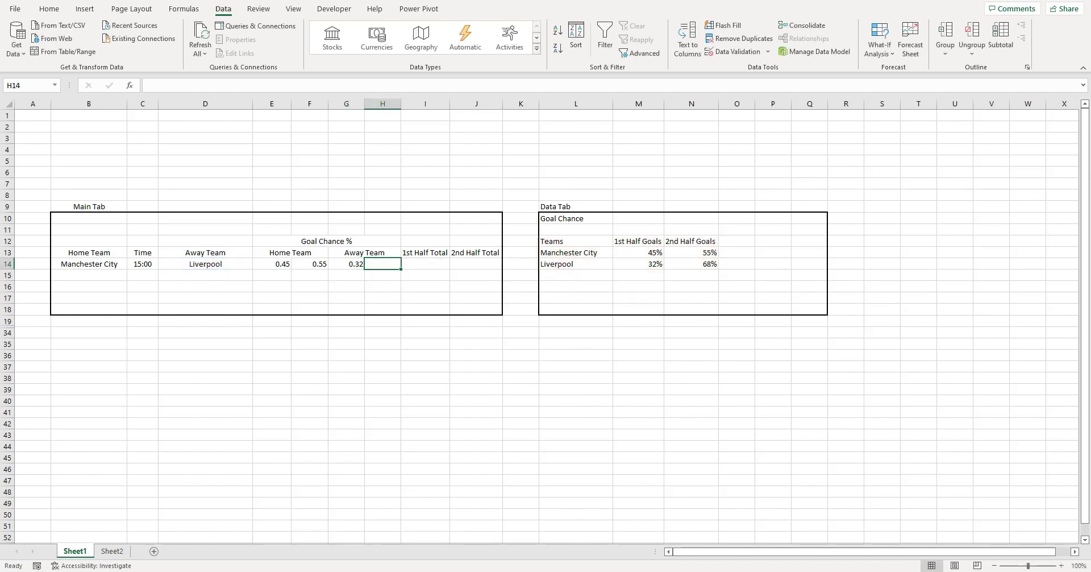
type("=vlookup(")
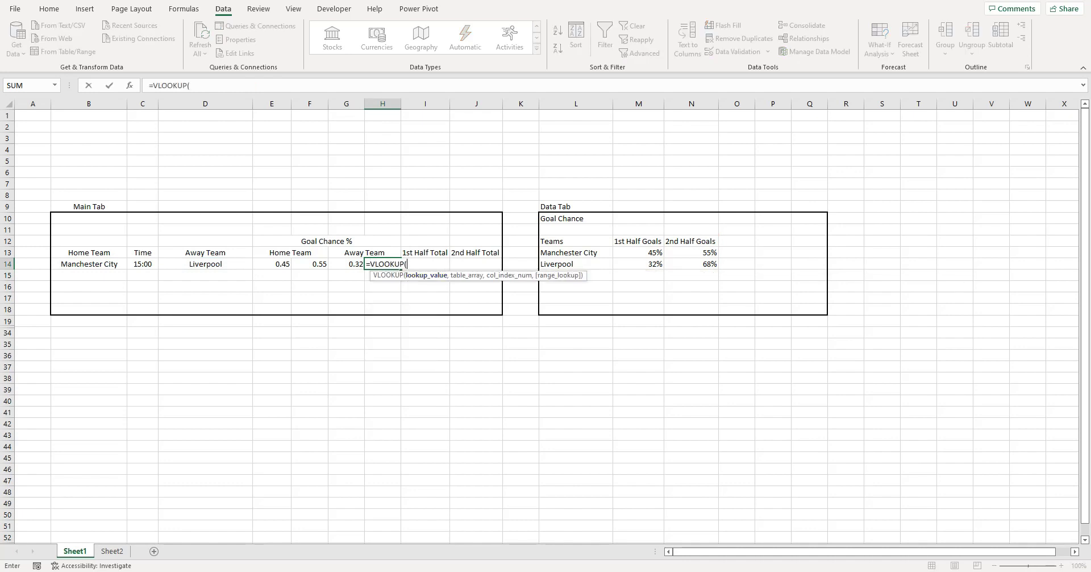
left_click(205, 264)
type(",")
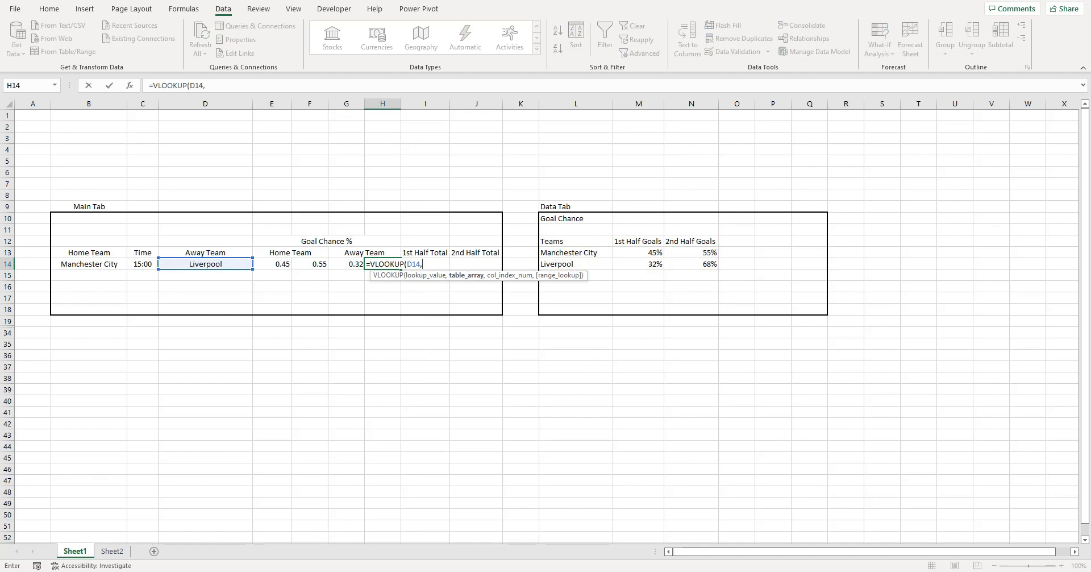
left_click_drag(551, 241, 704, 264)
type(",3,false")
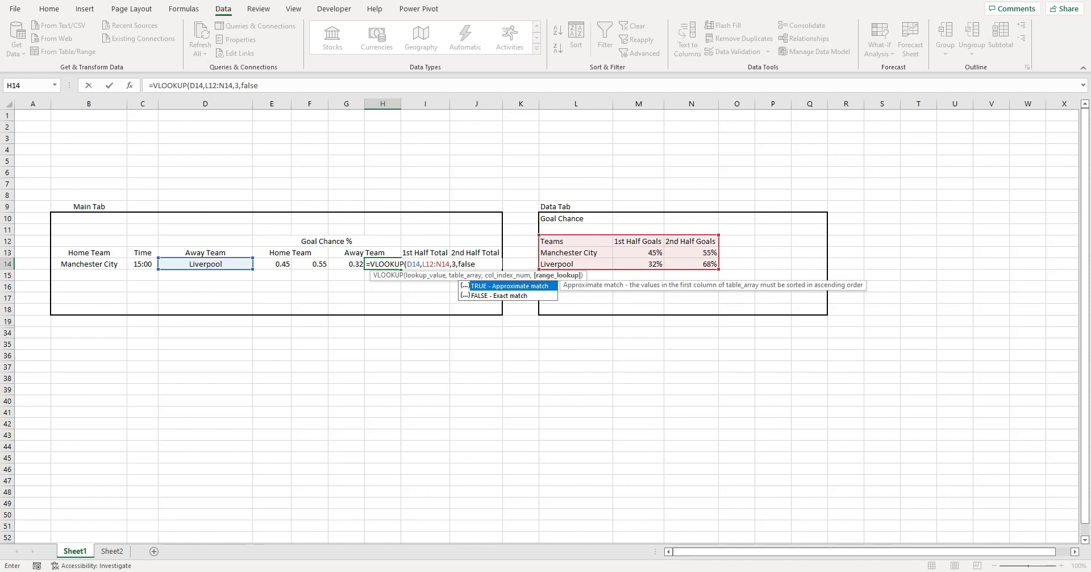
type(")")
key("Return")
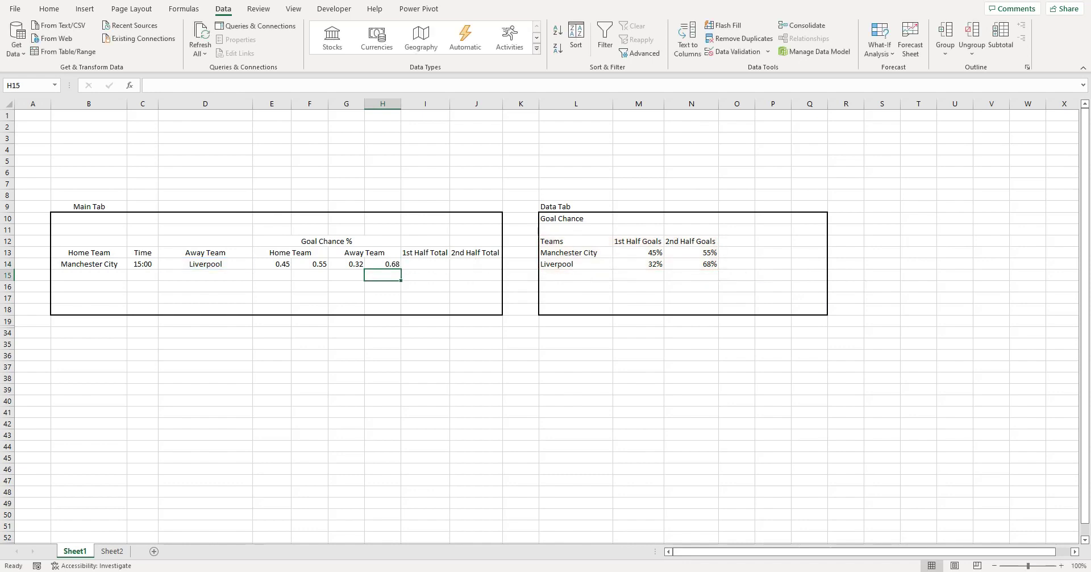
Enter =(E14+G14)/2 in I14 so the 1st Half Total shows 38.50%.
left_click(638, 264)
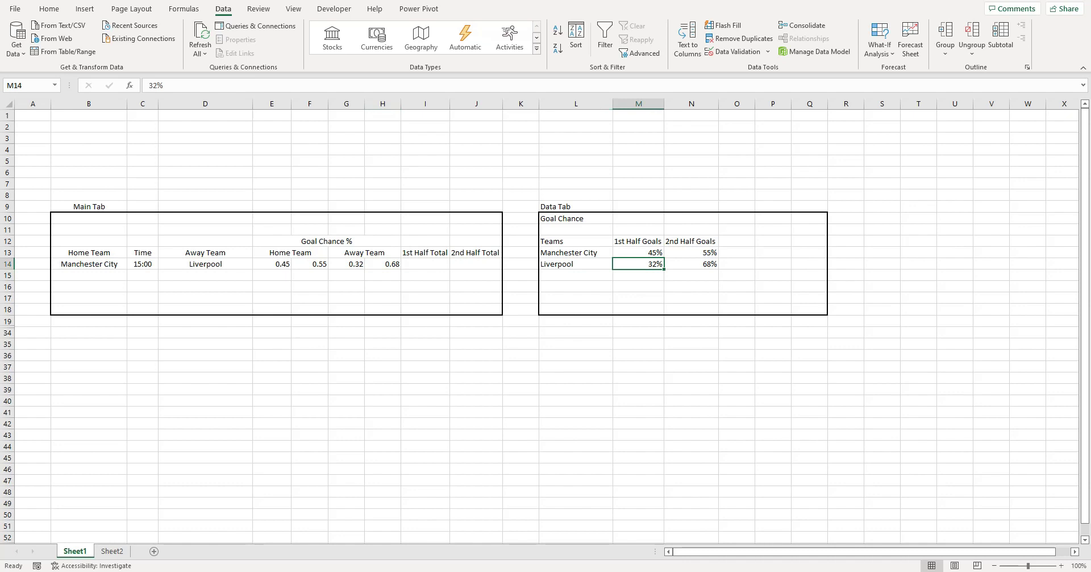
left_click_drag(425, 273, 425, 266)
left_click(425, 264)
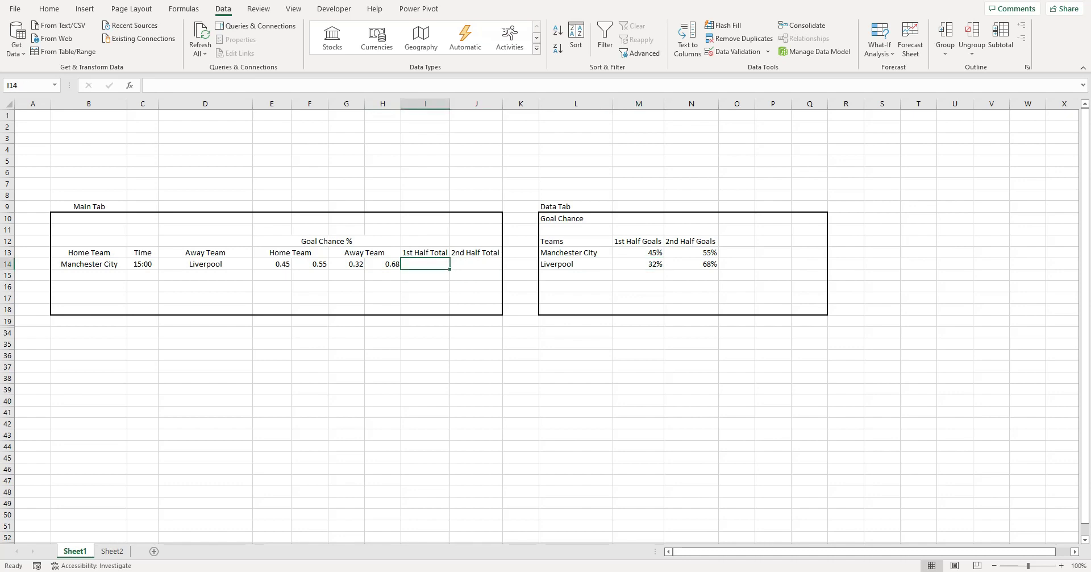
type("=(")
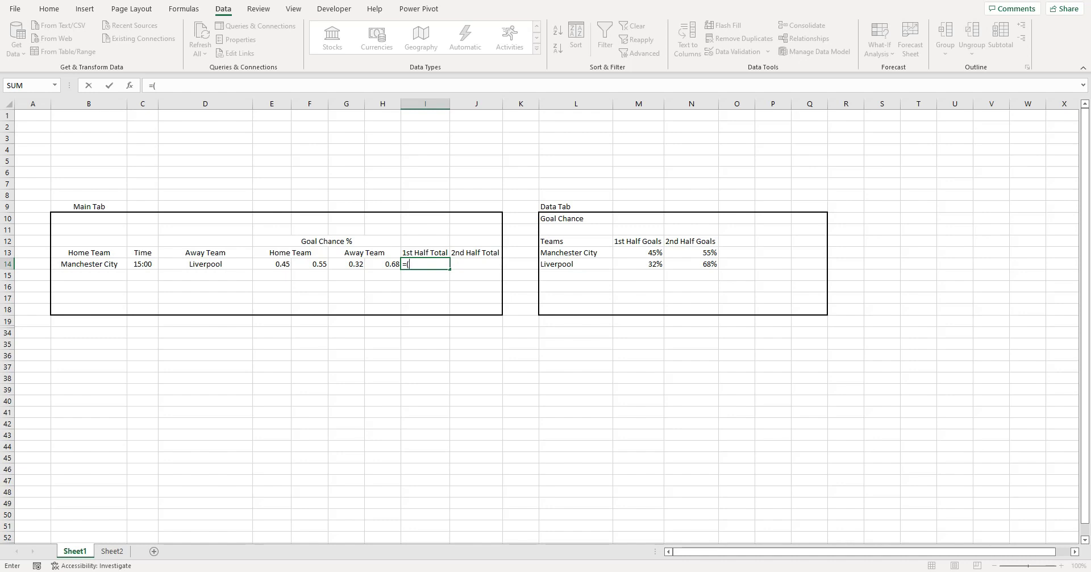
left_click(272, 264)
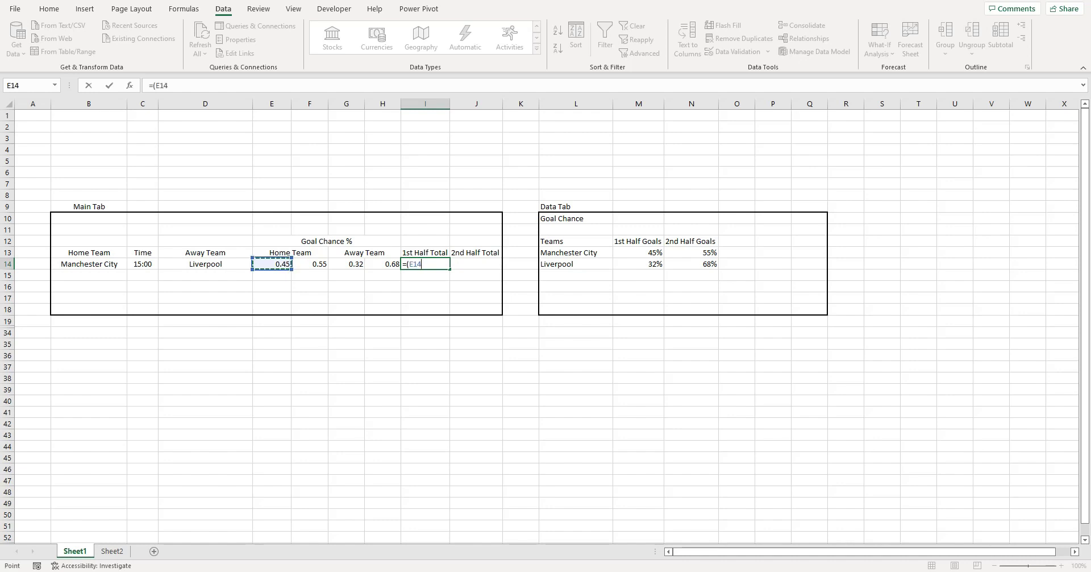
type("+")
left_click(346, 263)
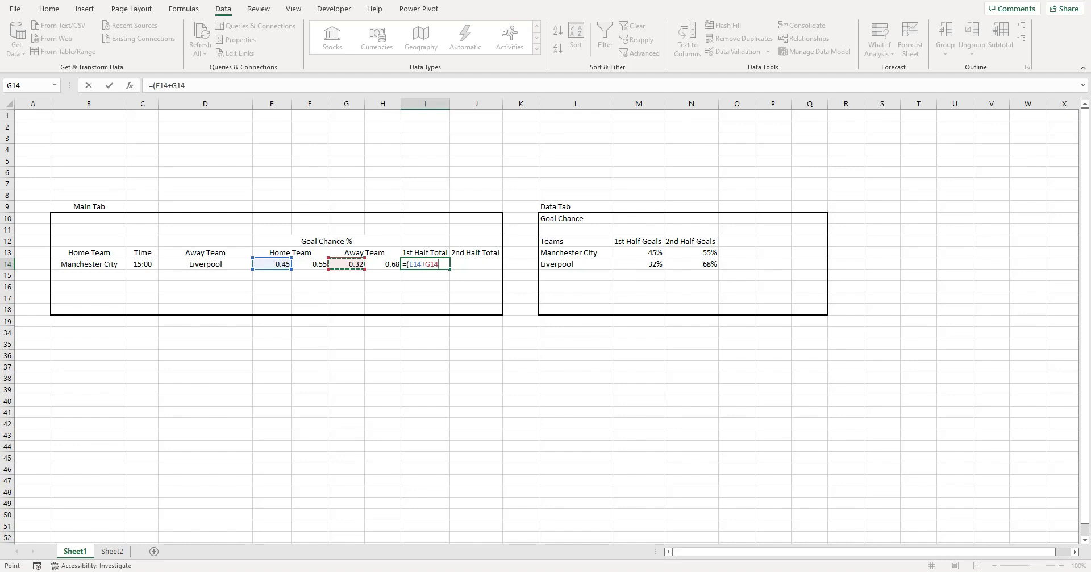
type(")/2")
key("Return")
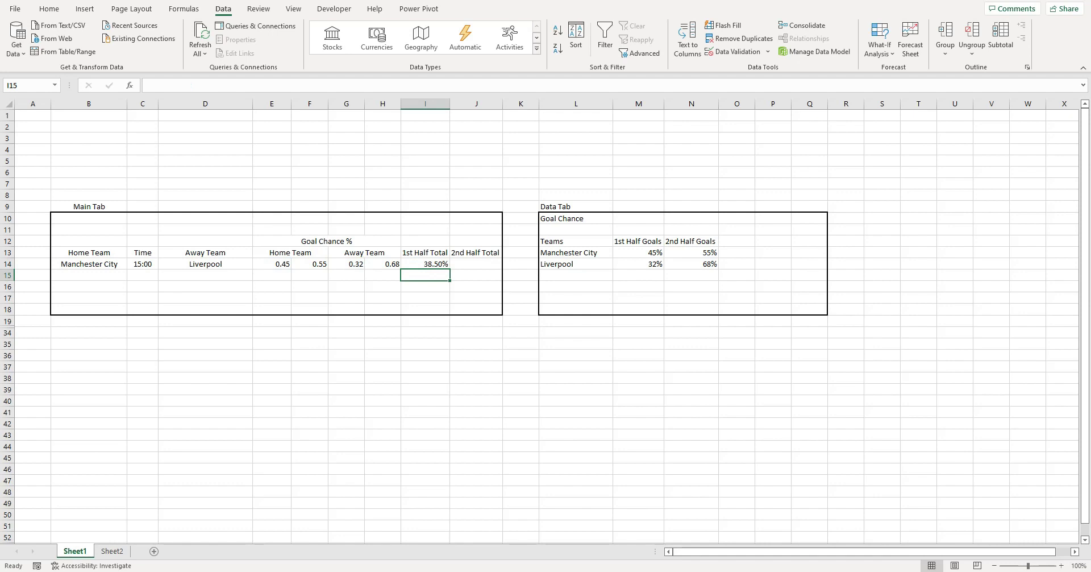
Enter =(F14+H14)/2 in J14 so the 2nd Half Total shows 61.50%.
left_click(476, 263)
type("=")
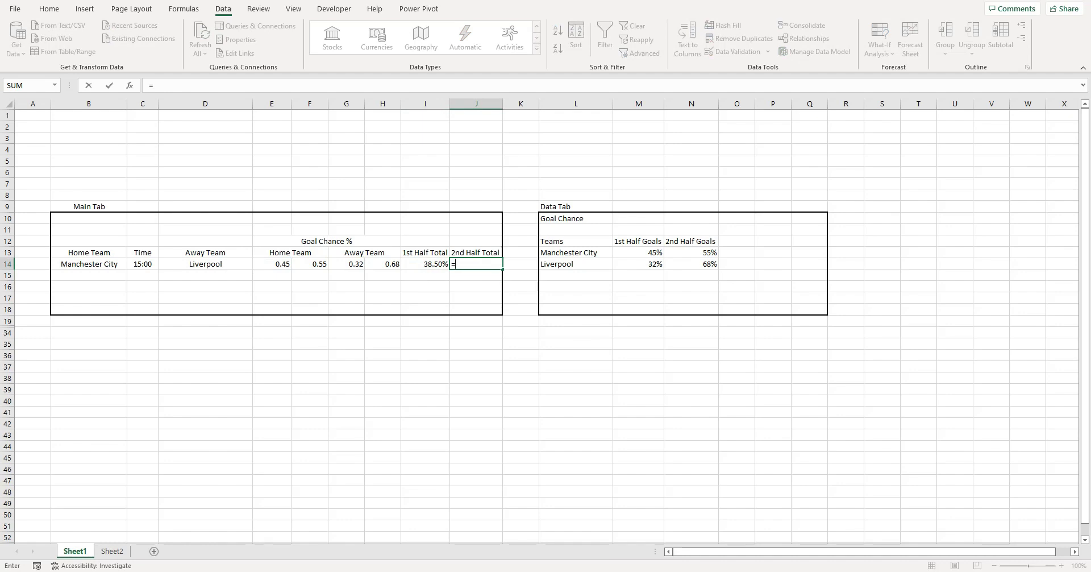
left_click(309, 264)
type("+")
left_click(382, 263)
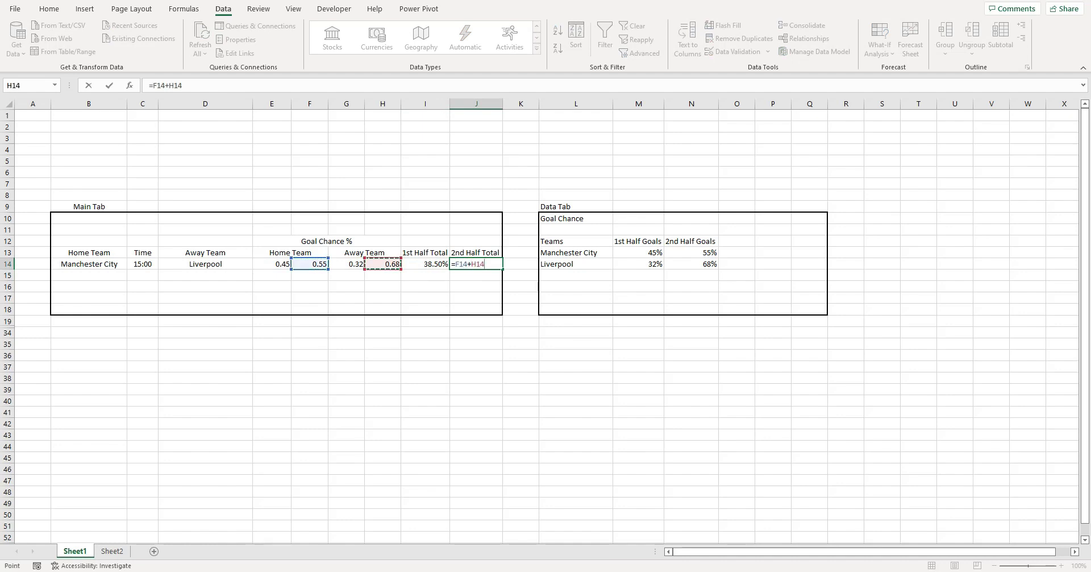
left_click(151, 85)
type("(")
type("2")
key("Return")
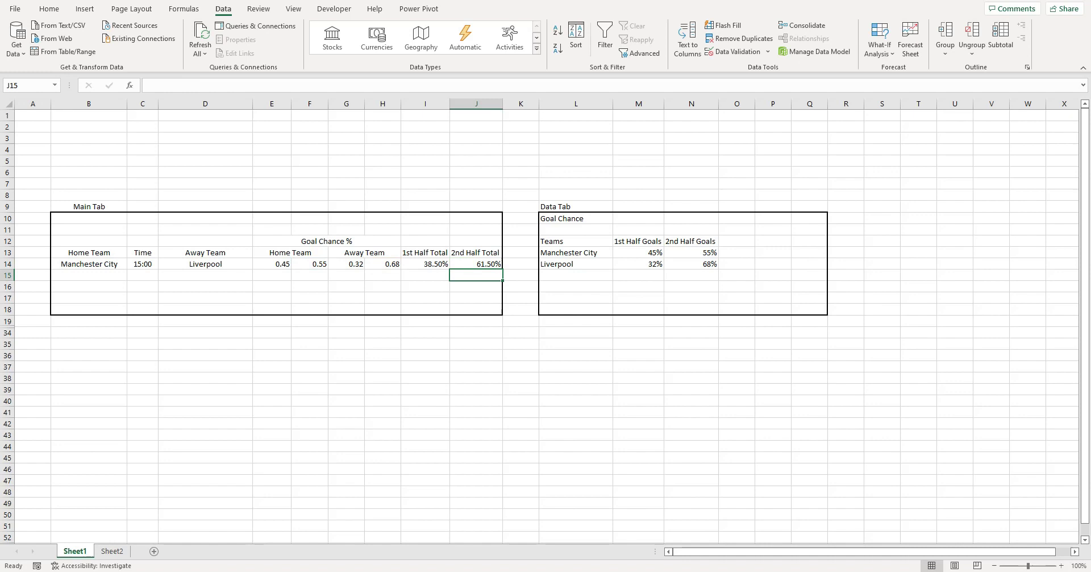
left_click_drag(425, 241, 425, 286)
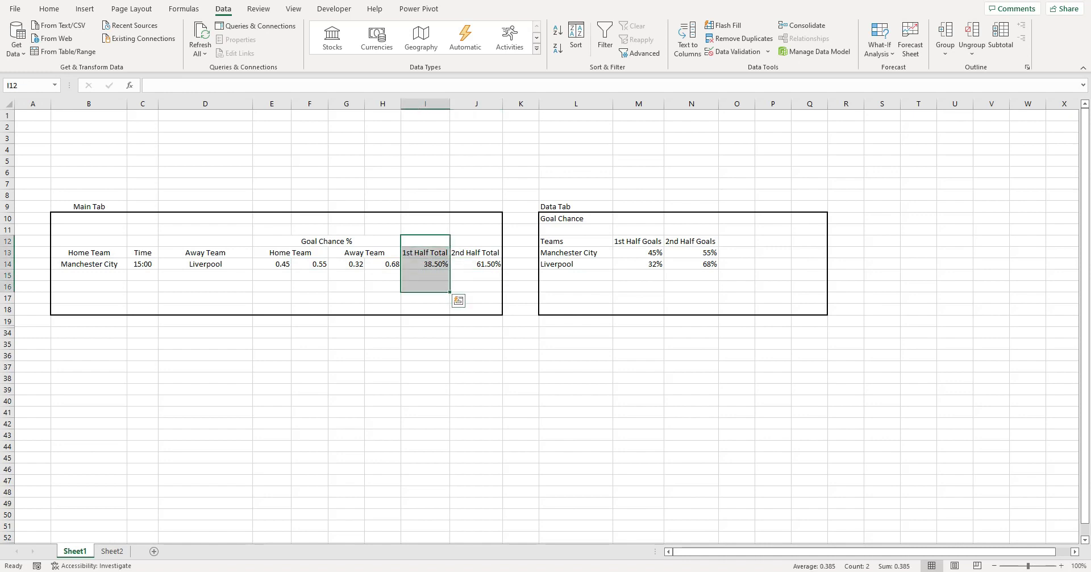
left_click_drag(425, 206, 424, 298)
left_click_drag(476, 219, 476, 298)
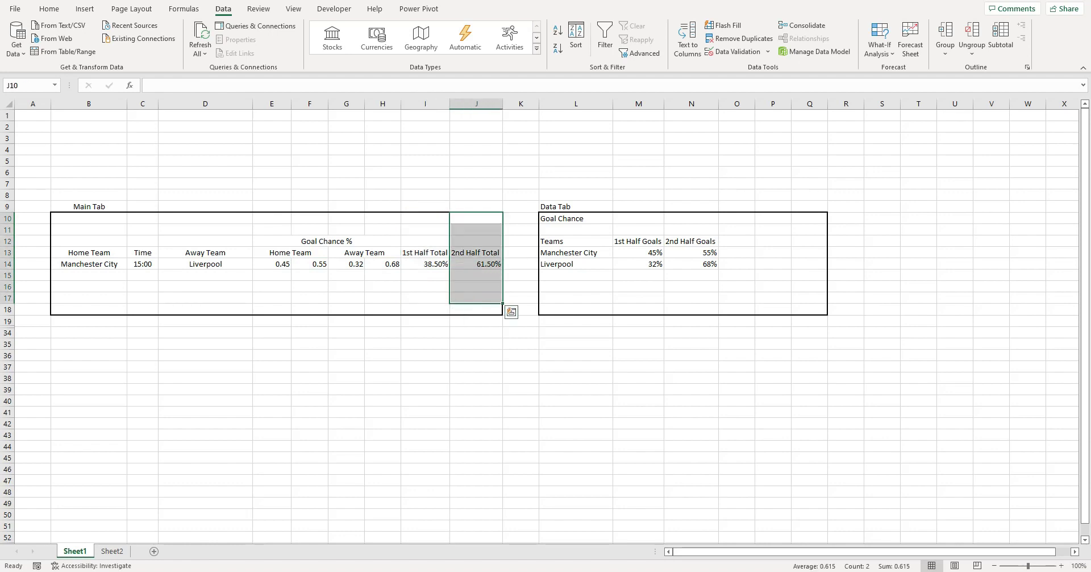
left_click(346, 344)
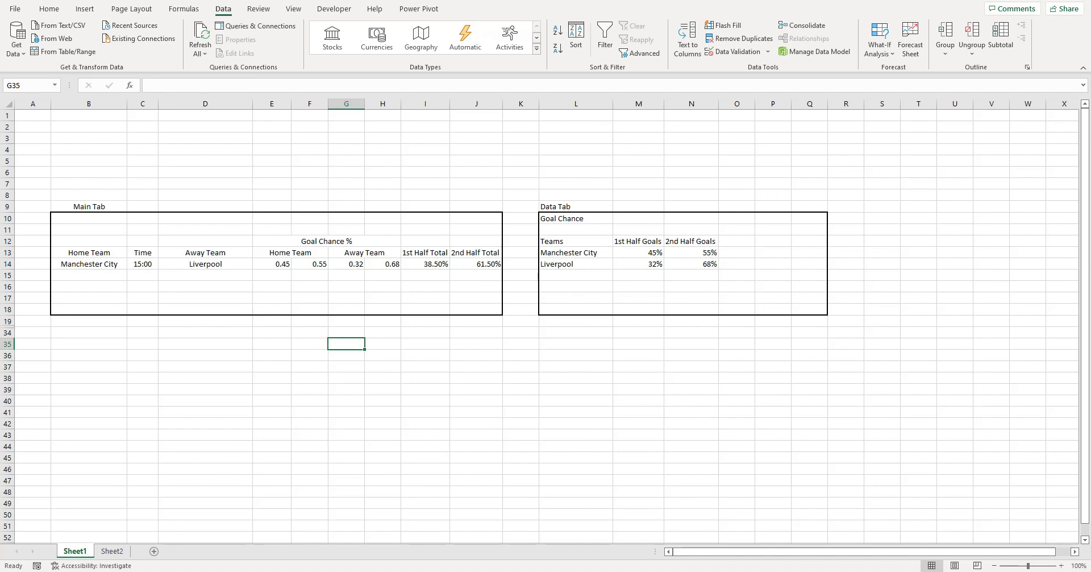
Unhide rows 19–35 to show the second Main Tab and Data Tab tables, then select E26.
left_click_drag(6, 320, 7, 344)
right_click(7, 338)
left_click(34, 537)
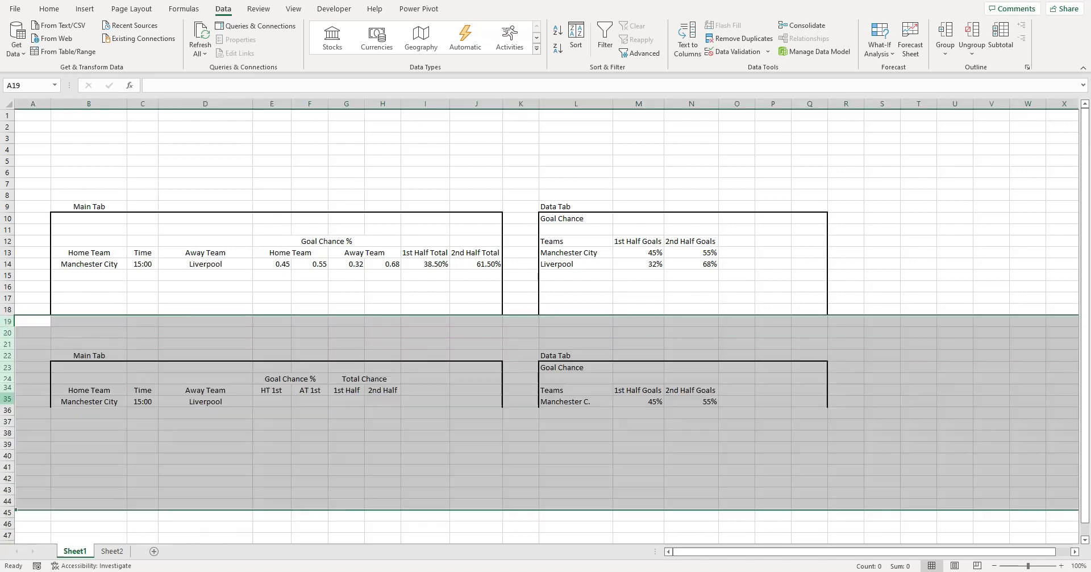
left_click(206, 481)
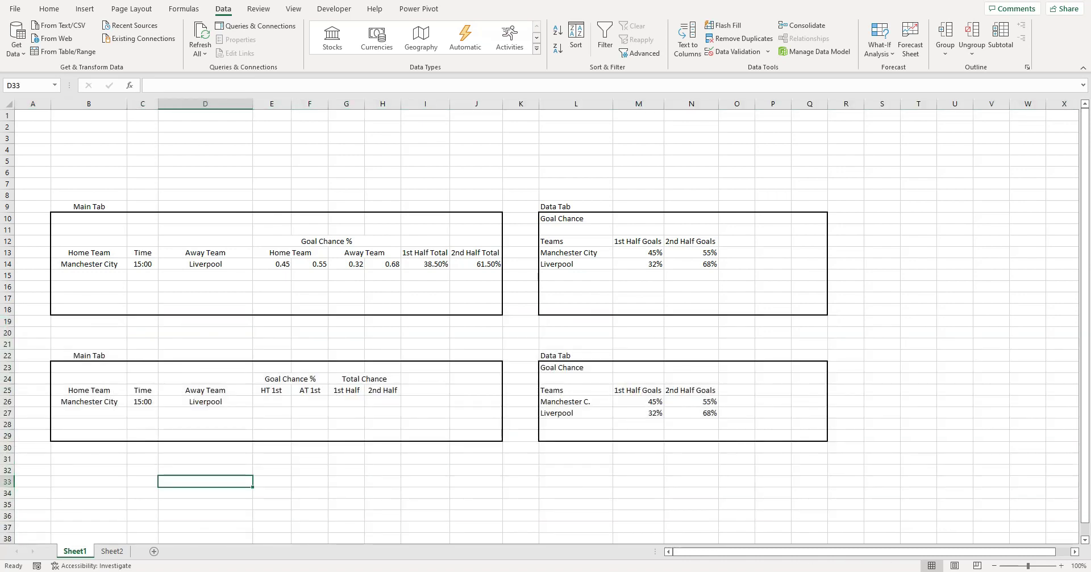
left_click(290, 253)
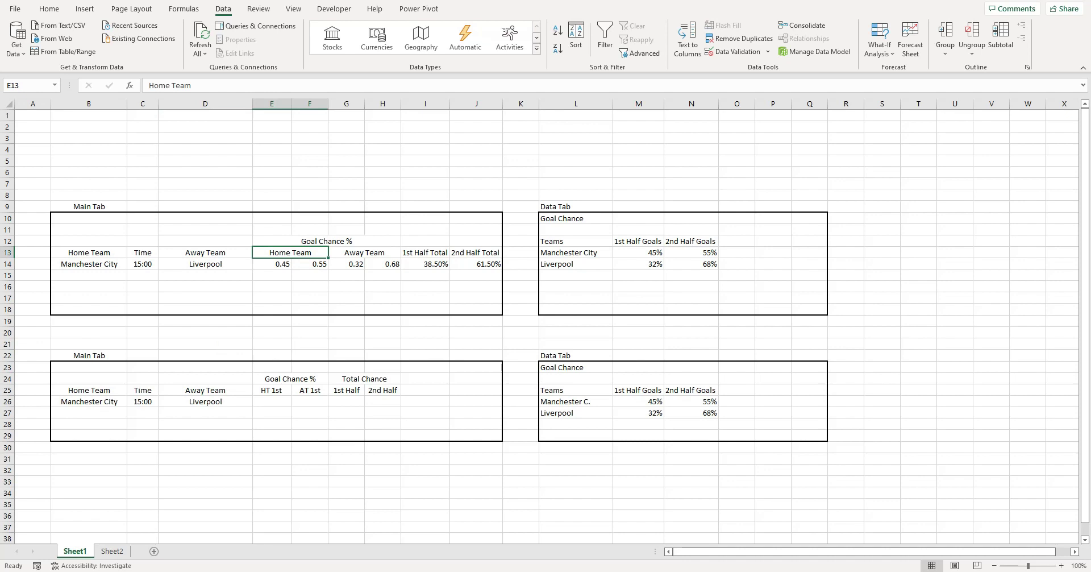
left_click_drag(425, 253, 476, 264)
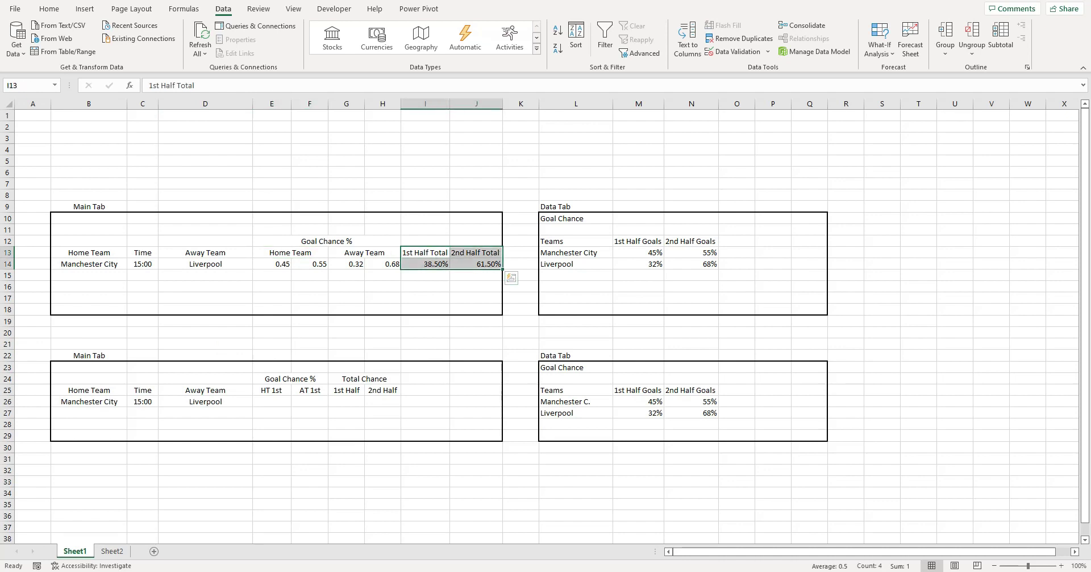
left_click(382, 413)
left_click(272, 401)
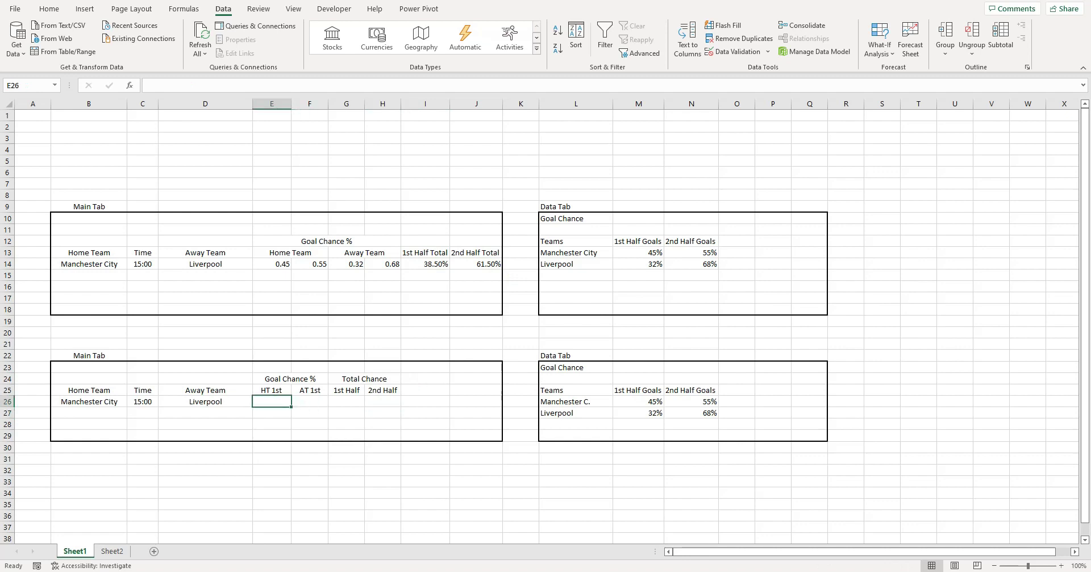
Enter =VLOOKUP(B26,L25:N27,2,FALSE) in E26 for Manchester City's first-half chance.
type("=vlo")
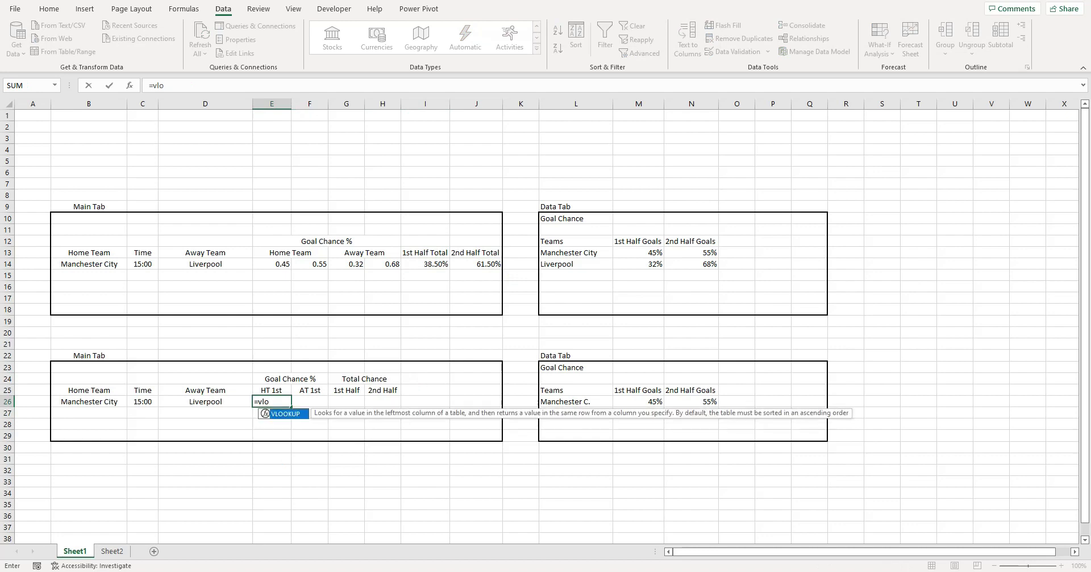
key("Tab")
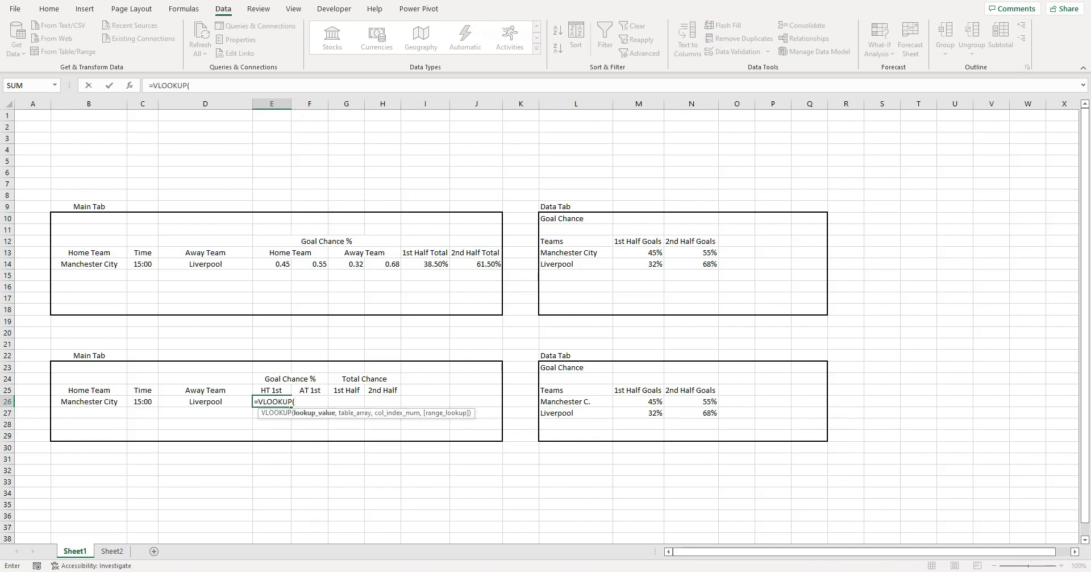
left_click(89, 401)
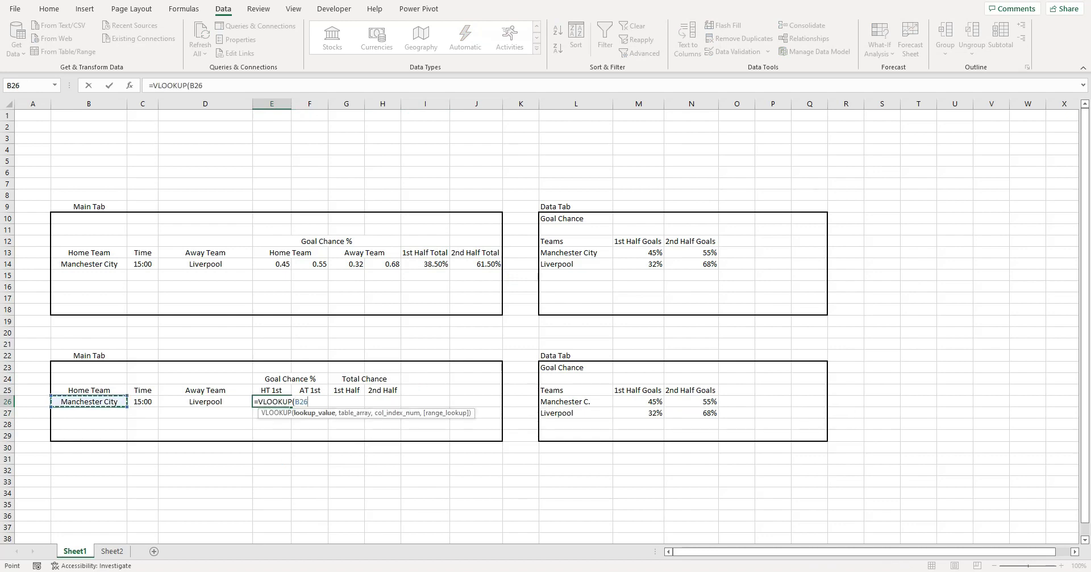
type(",")
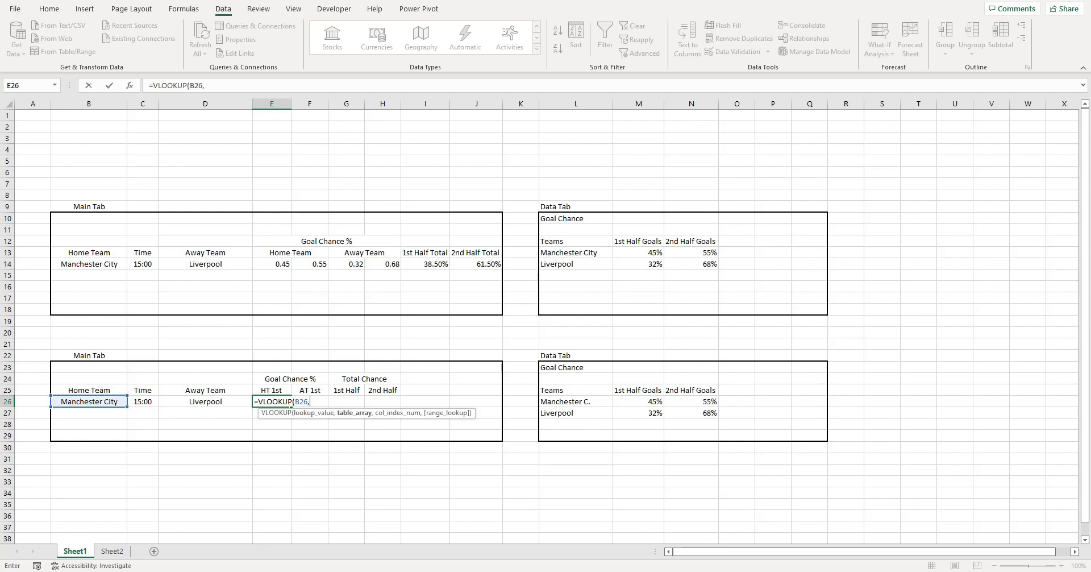
left_click_drag(568, 390, 704, 412)
type(",")
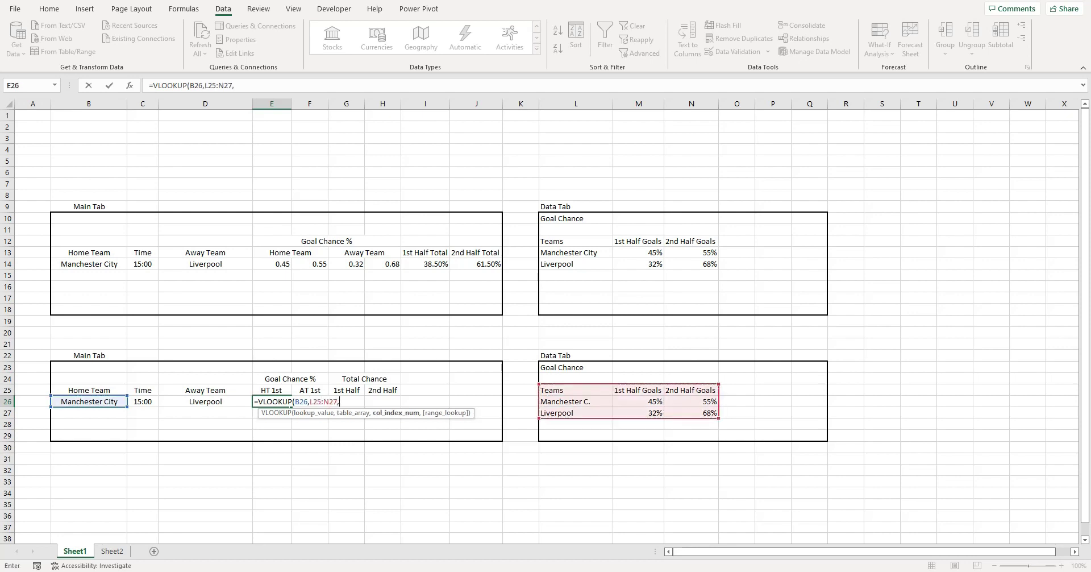
type("2,false)")
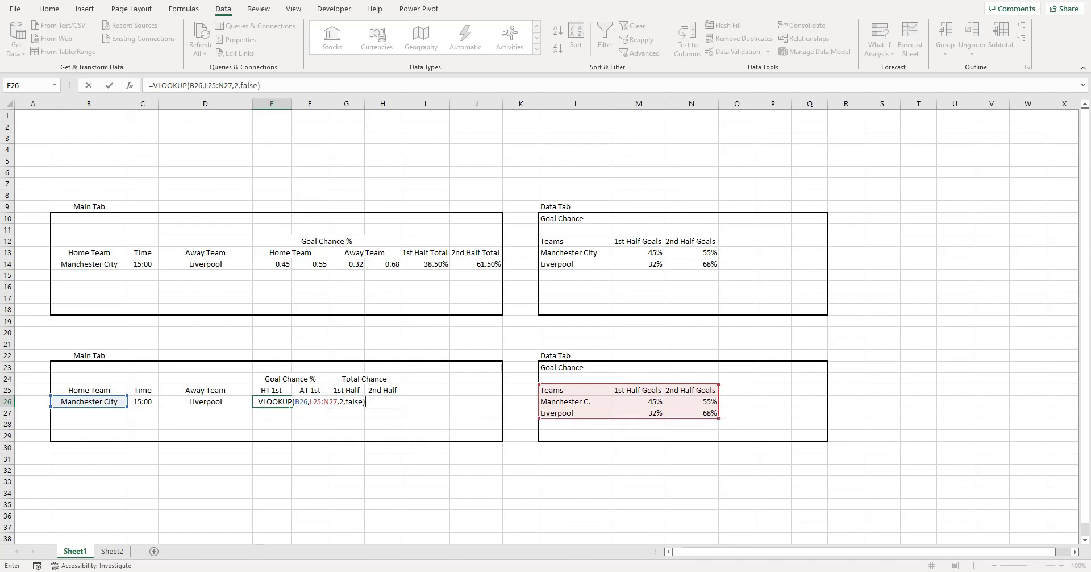
key("Return")
Correct the Data Tab name 'Manchester C.' to 'Manchester City' so E26 shows 0.45.
left_click(272, 401)
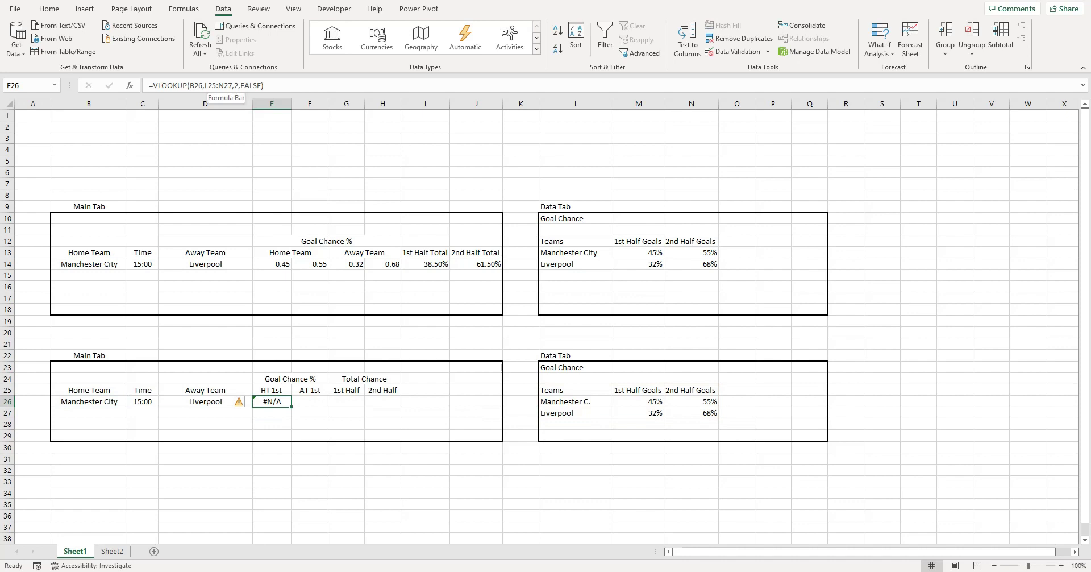
left_click(216, 85)
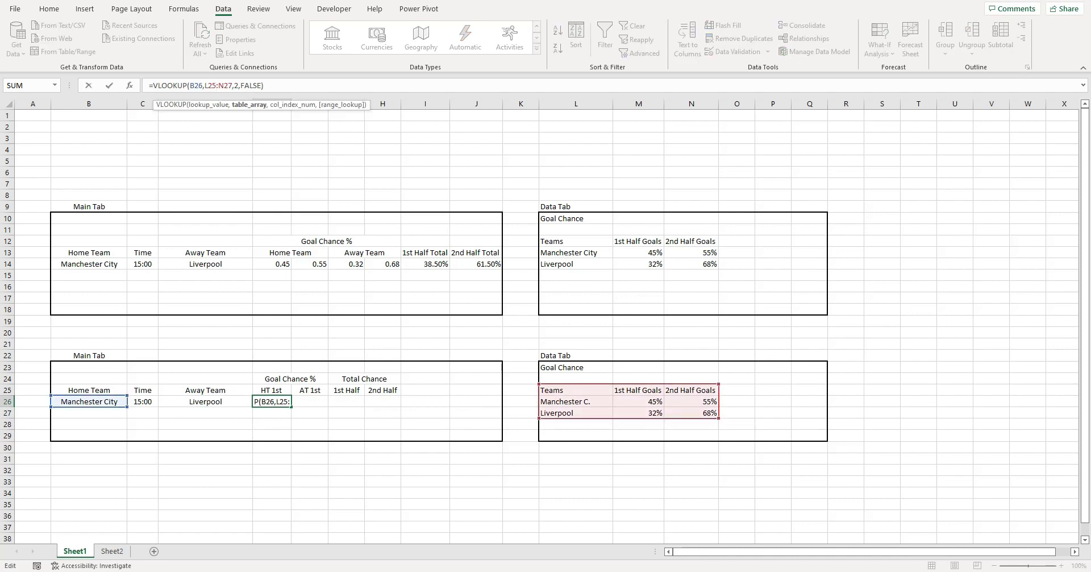
left_click(241, 85)
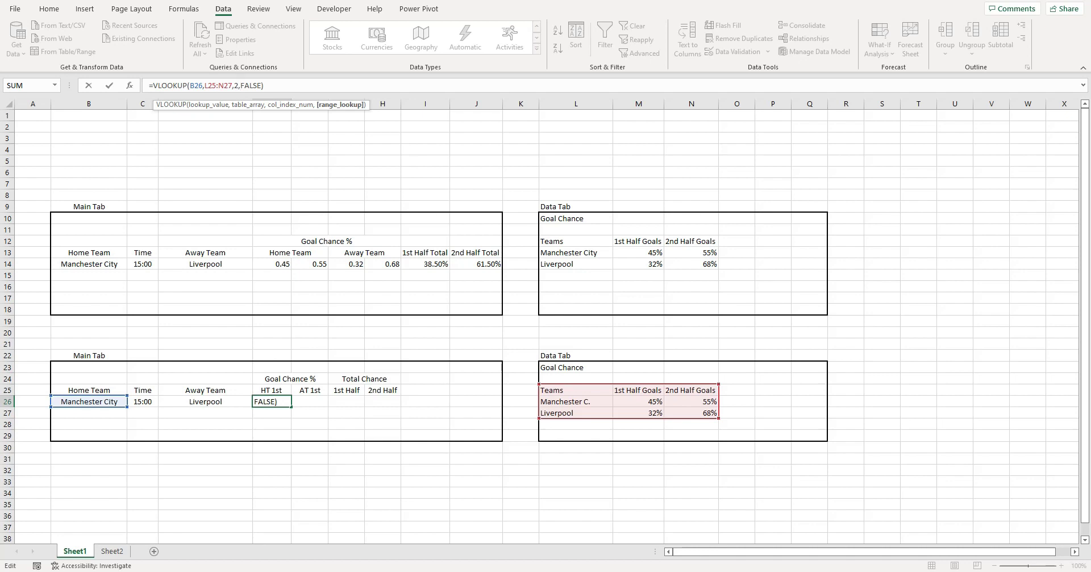
left_click(575, 401)
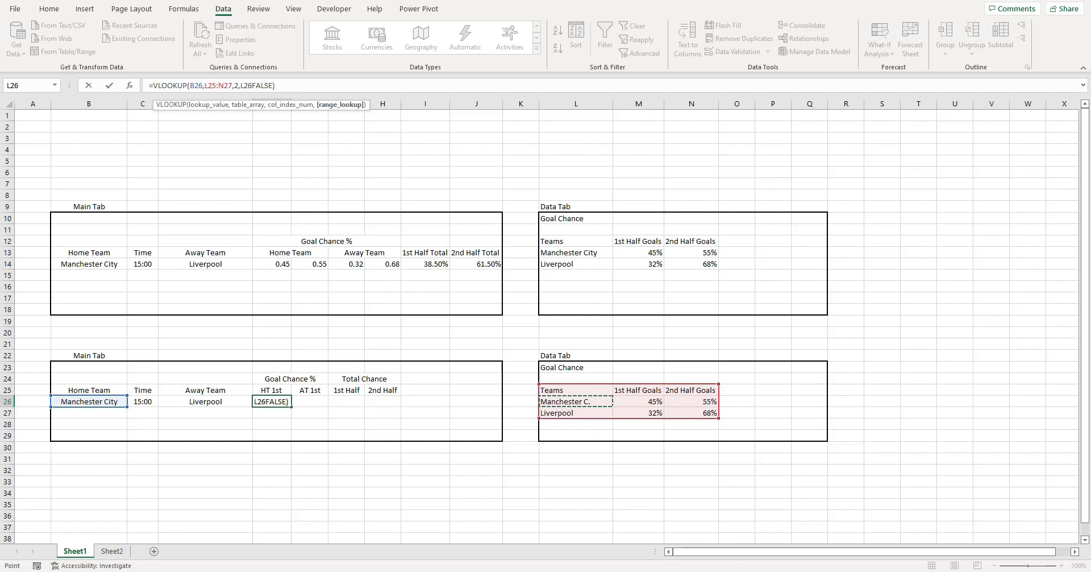
key("Escape")
left_click(576, 401)
key("F2")
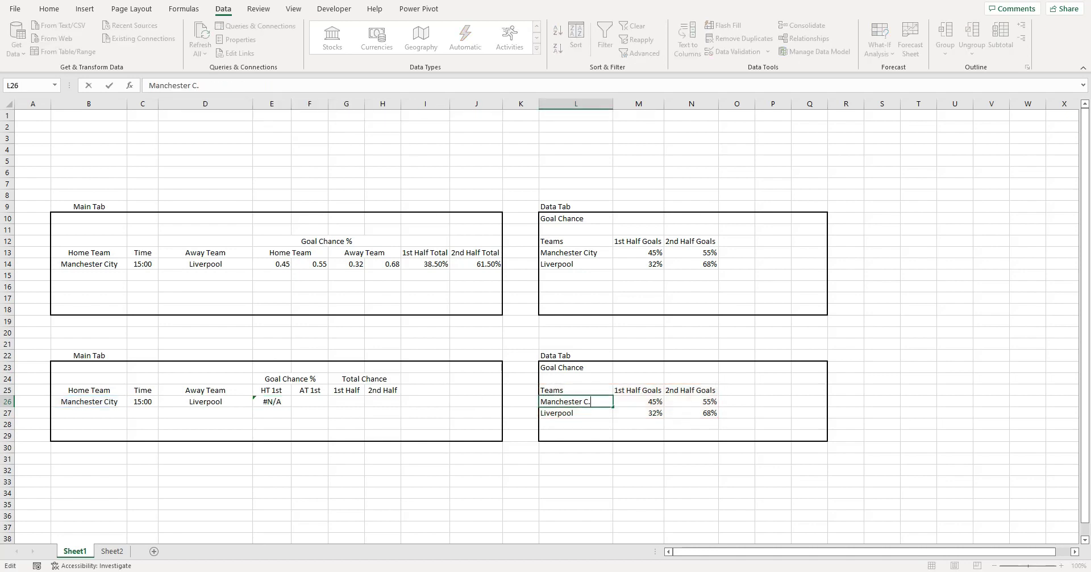
type("ty")
key("Return")
left_click(310, 401)
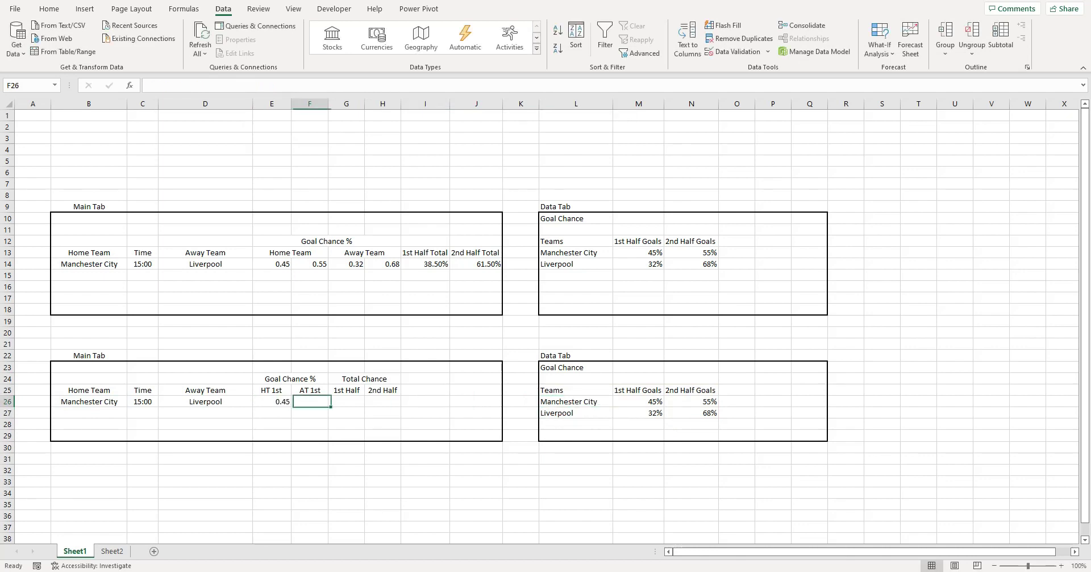
left_click(271, 401)
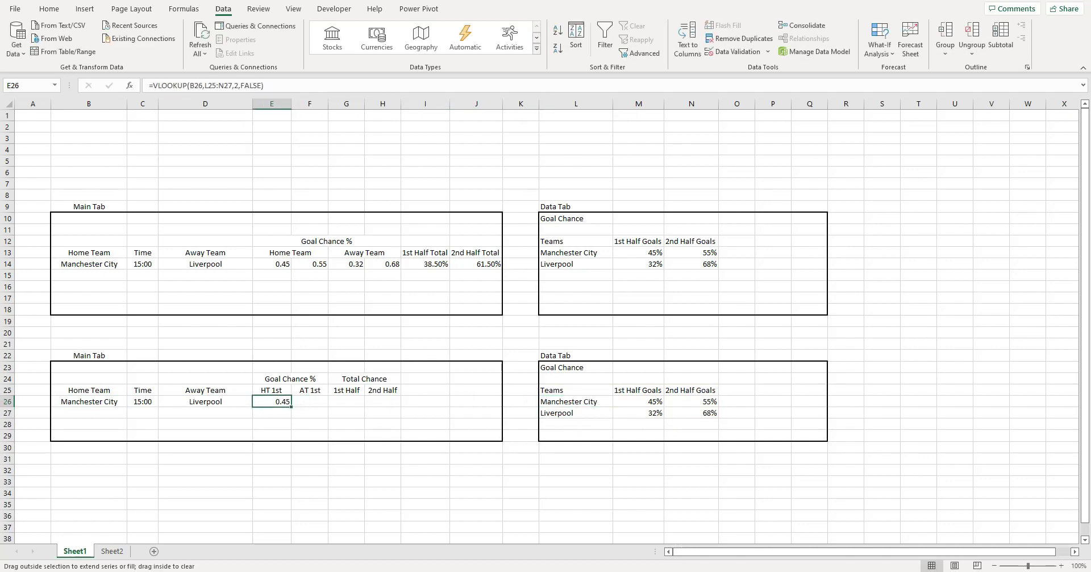
left_click(310, 401)
Enter =VLOOKUP(D26,L25:N27,2,FALSE) in F26 so AT 1st shows Liverpool's 0.32.
type("=vlo")
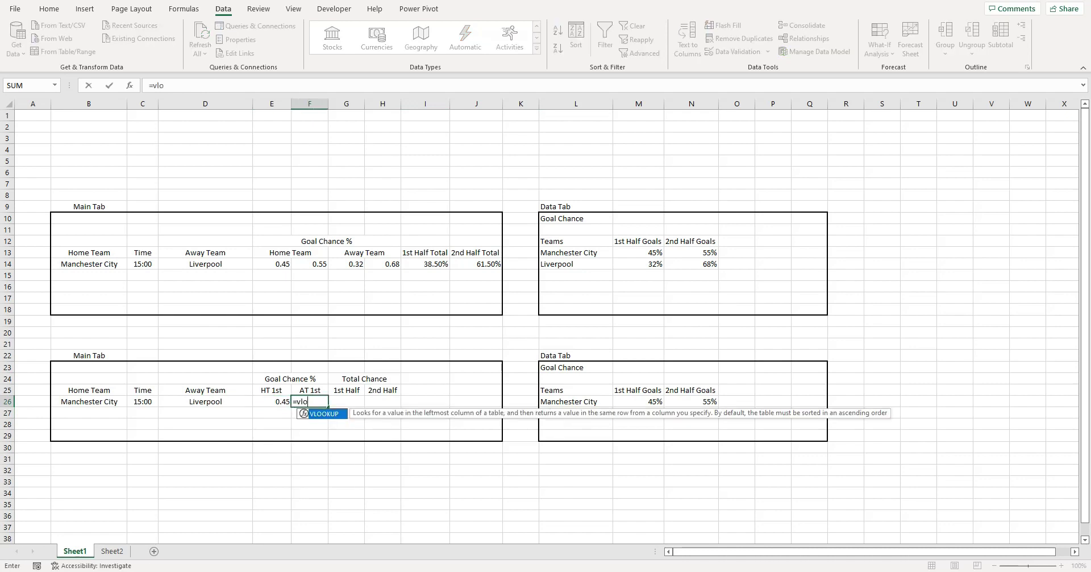
key("Tab")
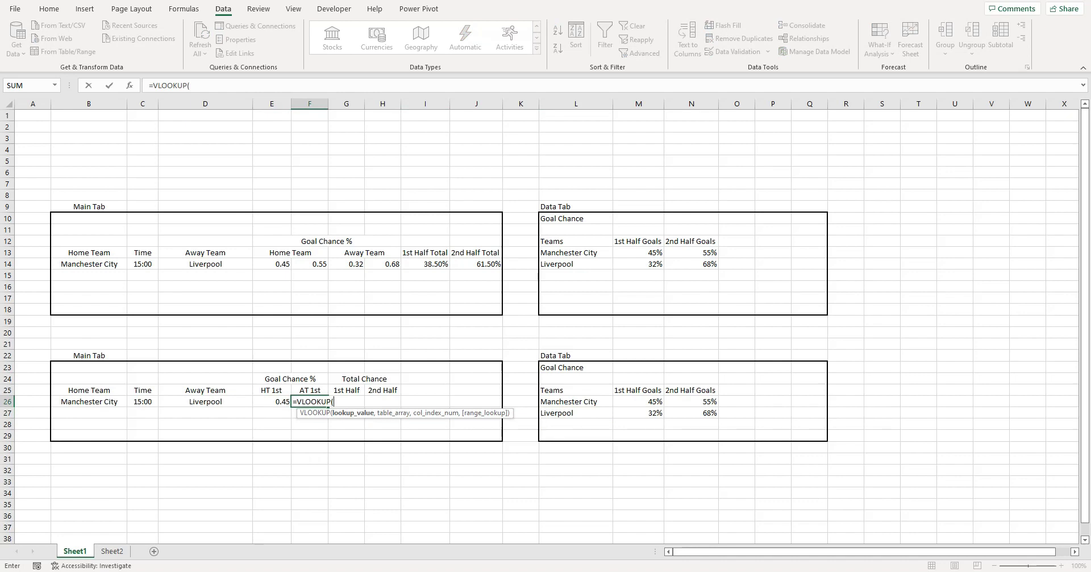
left_click(89, 401)
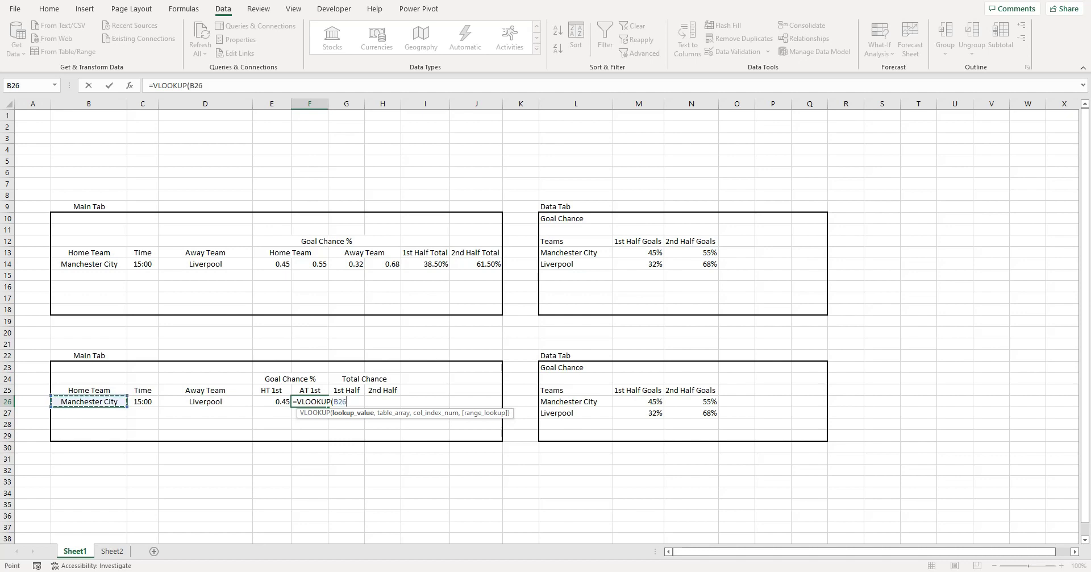
left_click(205, 401)
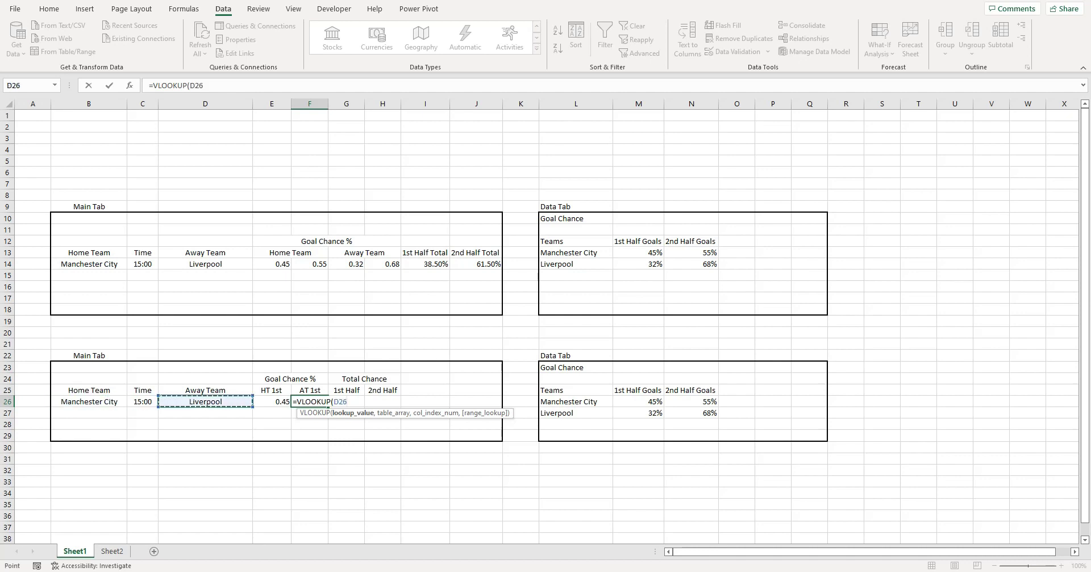
type(",")
left_click_drag(568, 389, 691, 412)
type(",")
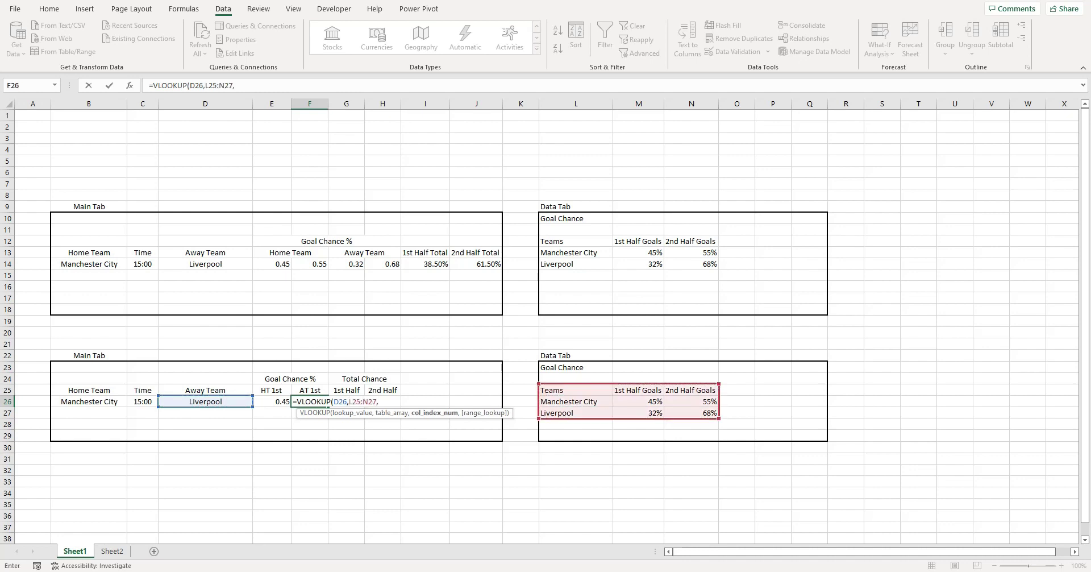
type("2,false)")
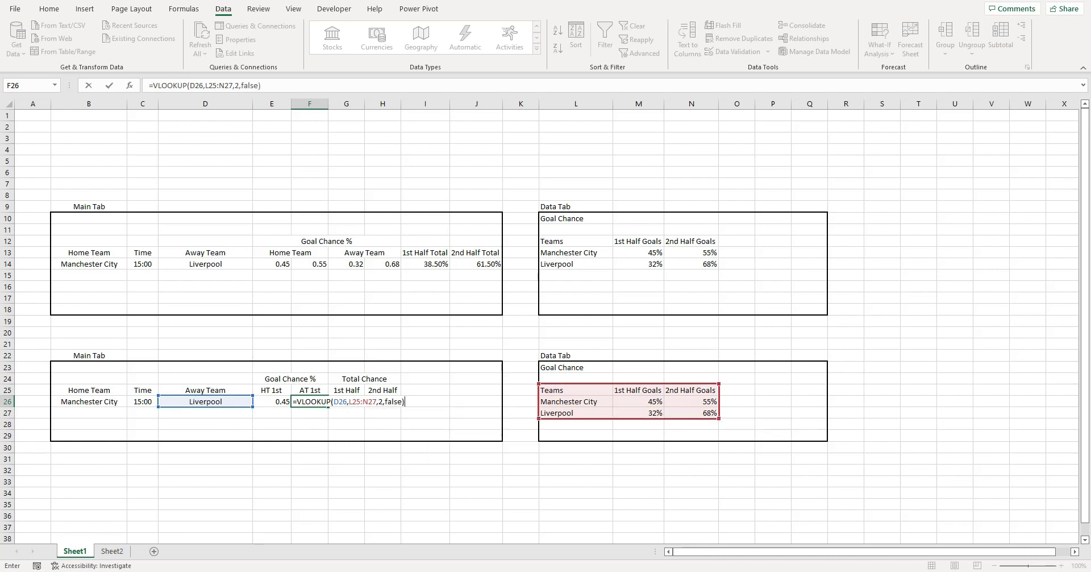
key("Return")
Compare the second table's 0.45 and 0.32 results with the first table's goal chances.
key("Up")
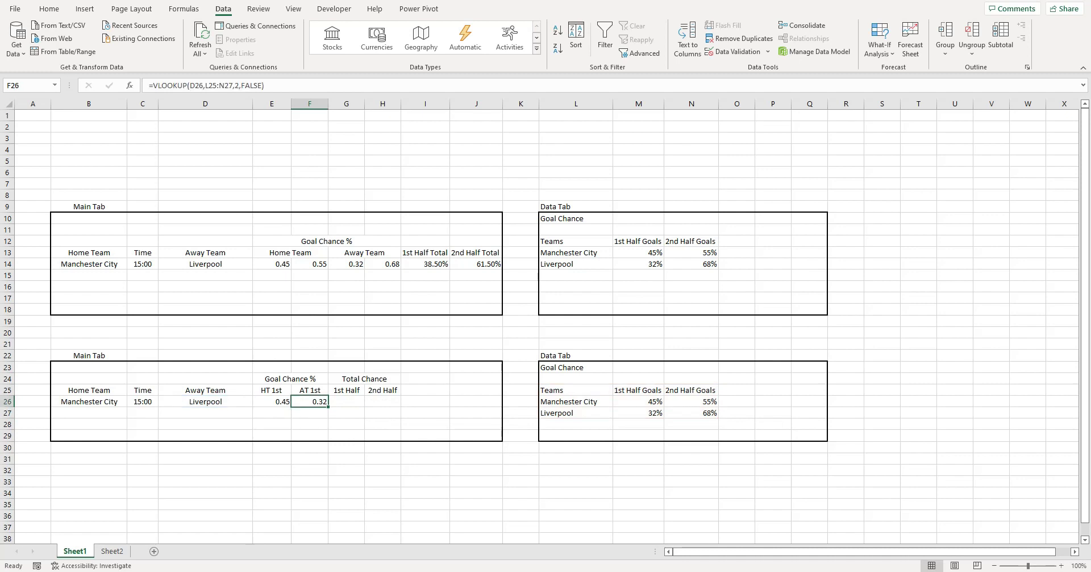
left_click(271, 265)
left_click(346, 264)
left_click(272, 401)
left_click(310, 401)
left_click(346, 401)
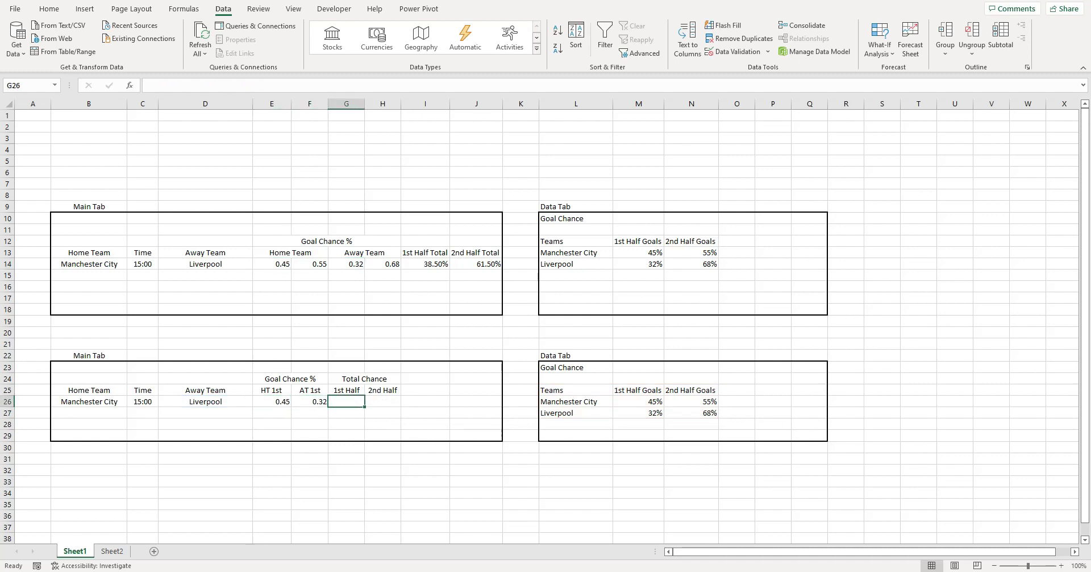
Enter =(E26+F26)/2 in G26 so Total Chance 1st Half shows 38.50%.
type("=")
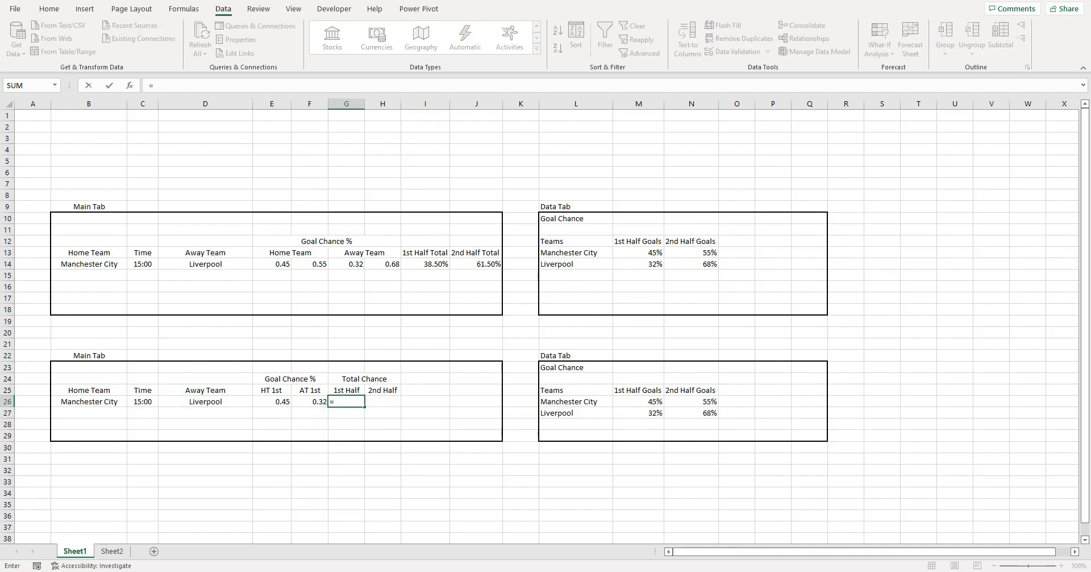
left_click(272, 401)
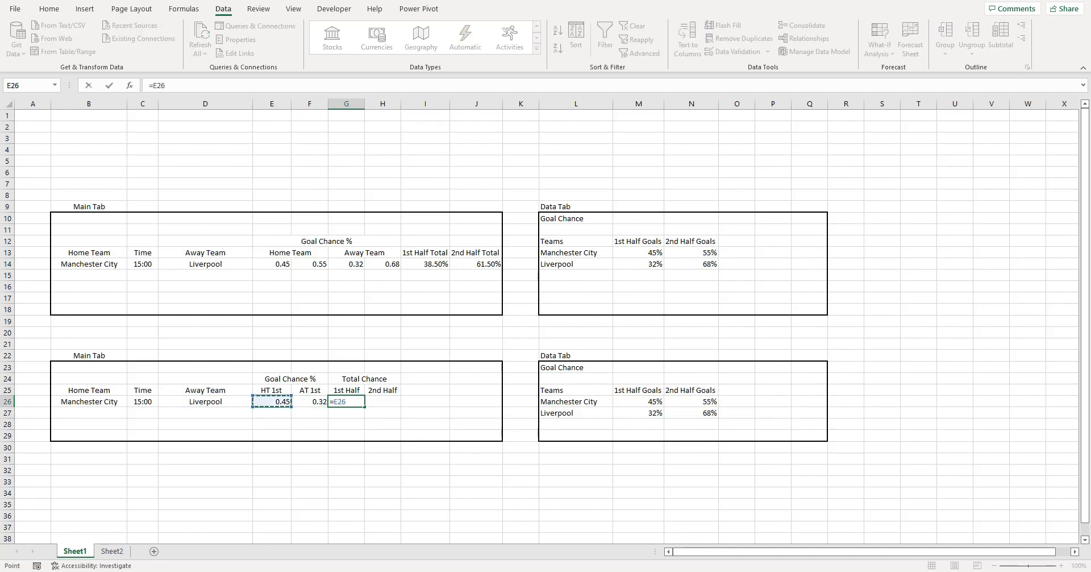
type("+")
left_click(309, 401)
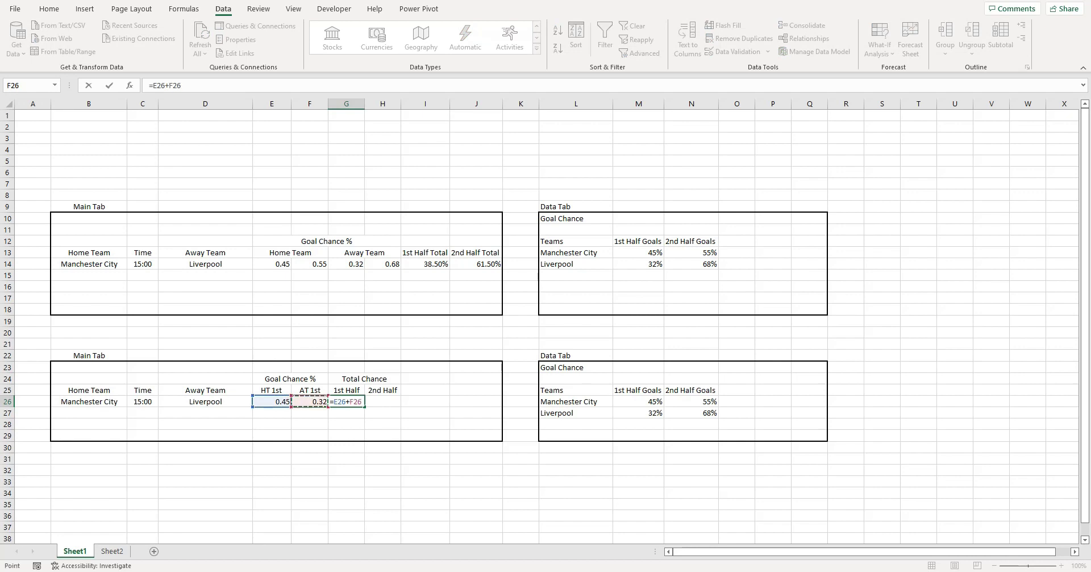
left_click(153, 85)
type("(")
type("/2")
key("Return")
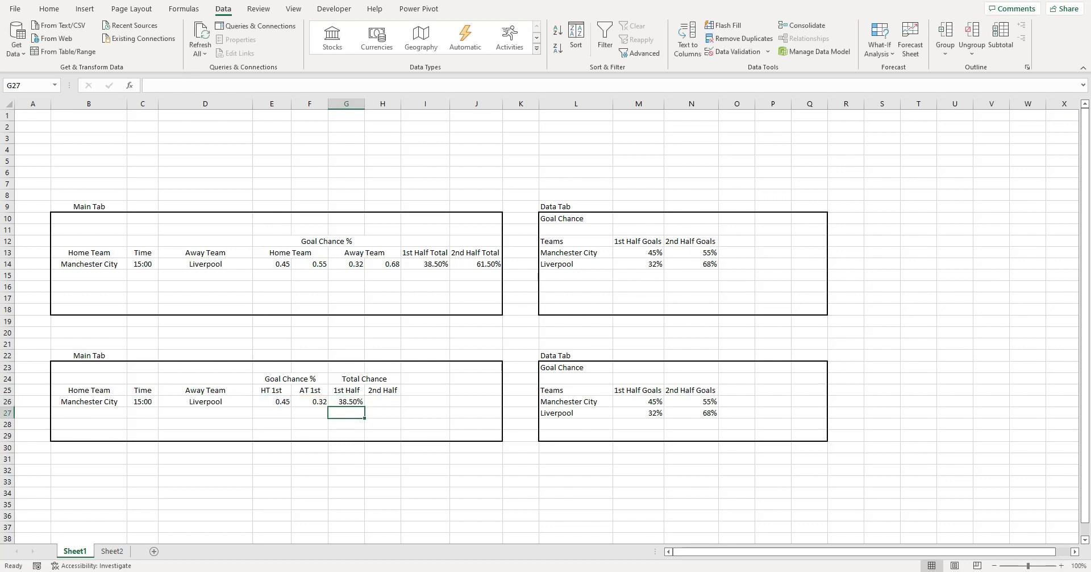
left_click_drag(309, 230, 346, 297)
left_click(346, 275)
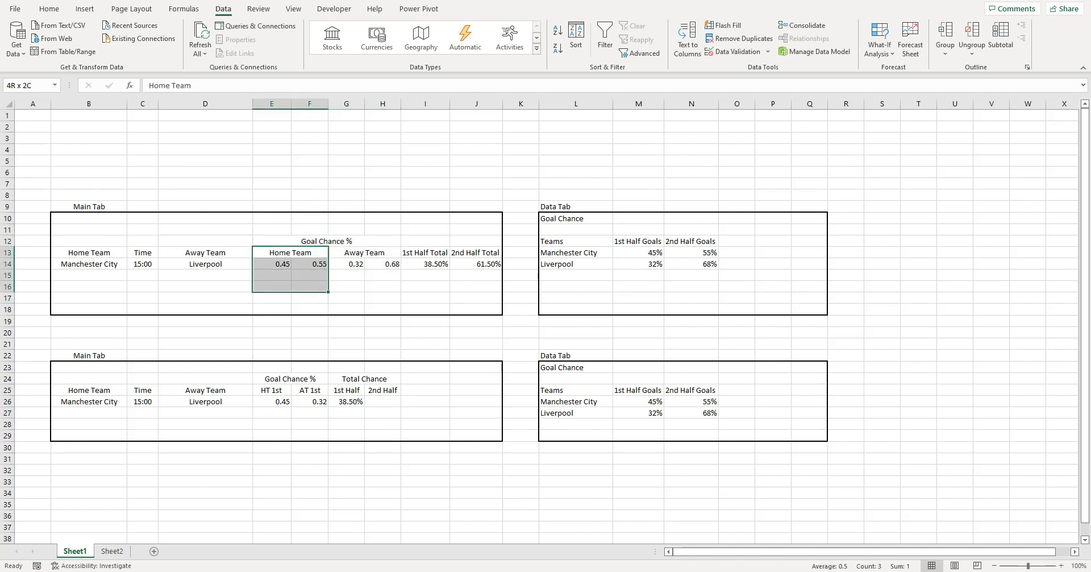
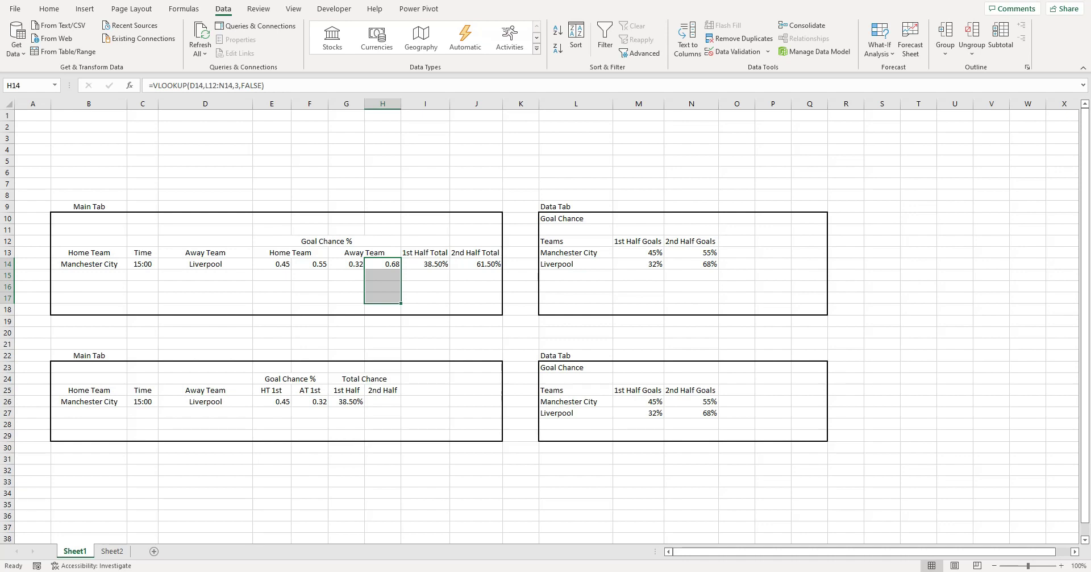
Check the 1st Half formula in G26, then select the empty 2nd Half cell H26.
left_click(346, 402)
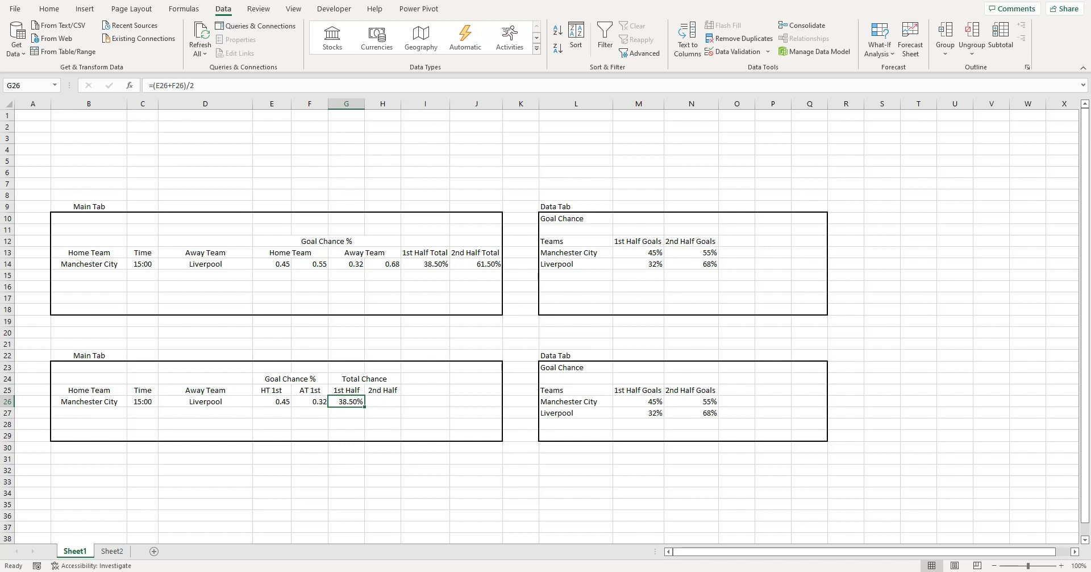
left_click(382, 401)
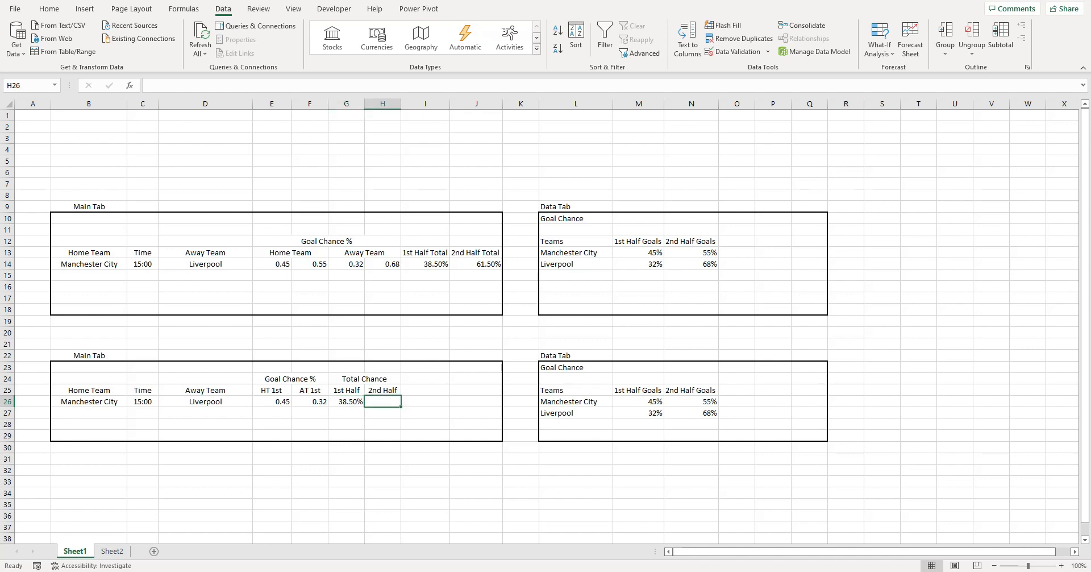
Enter =1-G26 in H26 so the 2nd Half total shows 61.50%.
type("=100")
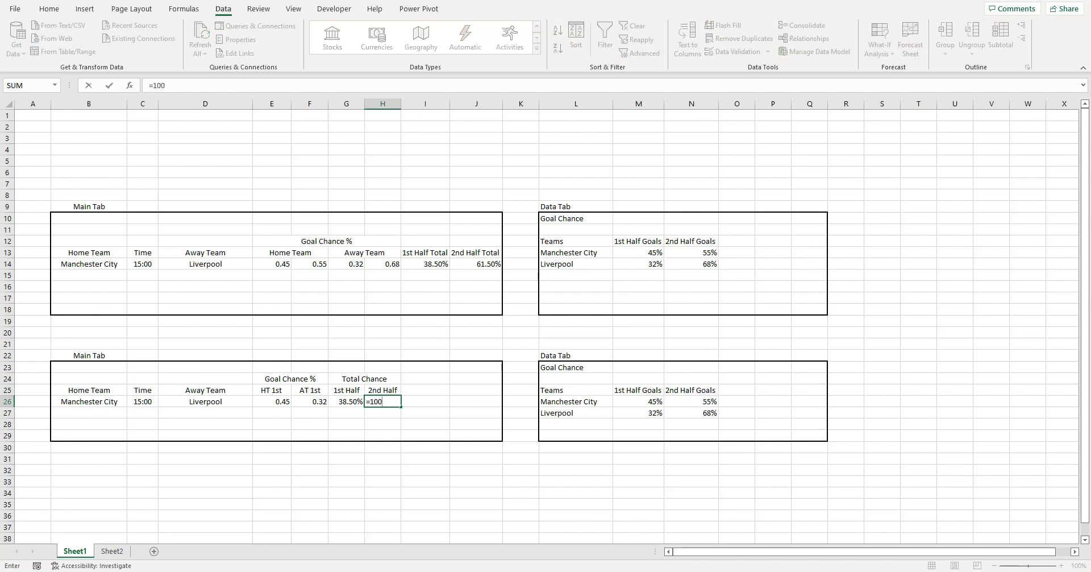
key("BackSpace")
key("BackSpace")
type("-")
key("Left")
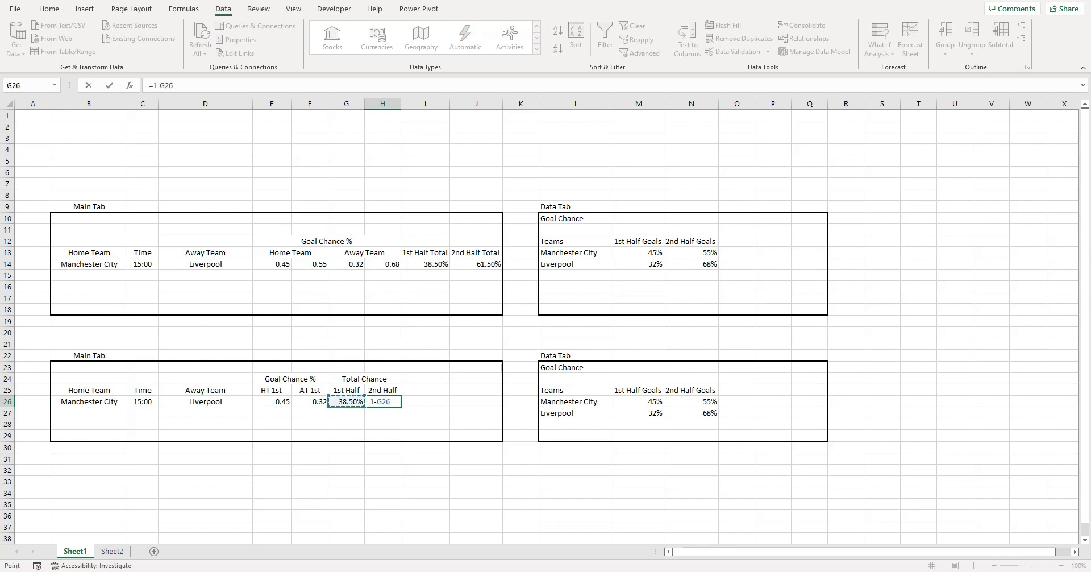
key("Return")
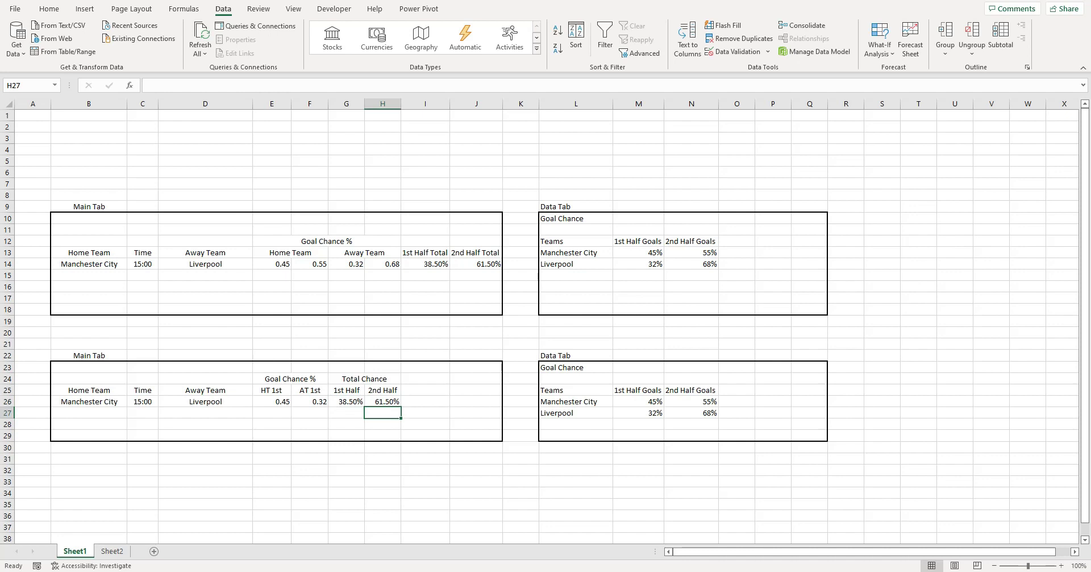
Compare the upper table's J14 2nd Half Total formula with the new H26 formula.
left_click(476, 265)
left_click(383, 413)
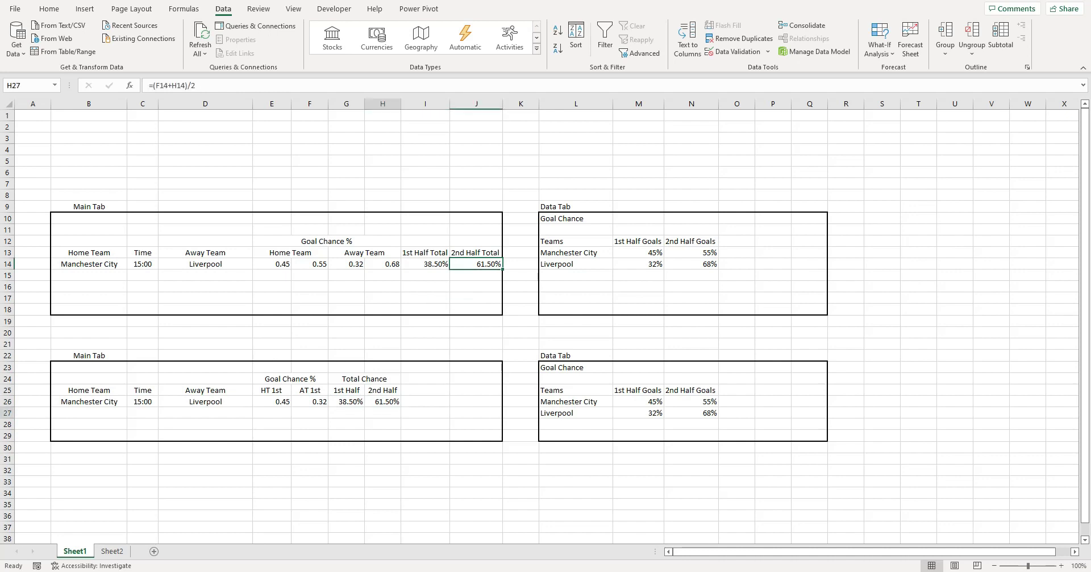
left_click(382, 402)
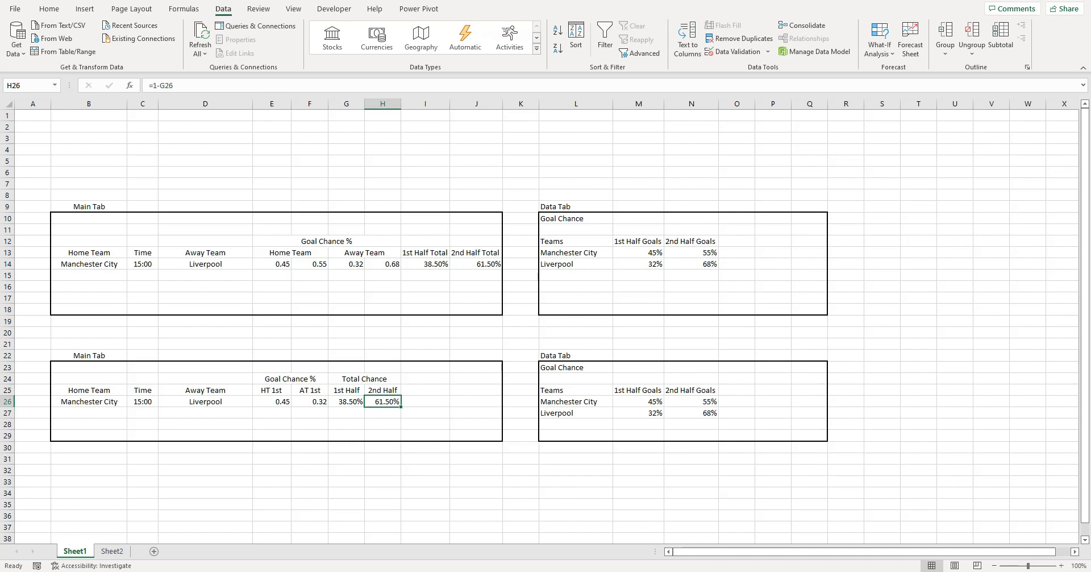
Review the E26:H26 and E14:J14 results, then open Manchester City in L13 for editing.
left_click_drag(272, 401, 383, 401)
left_click(273, 264)
left_click_drag(295, 268, 505, 272)
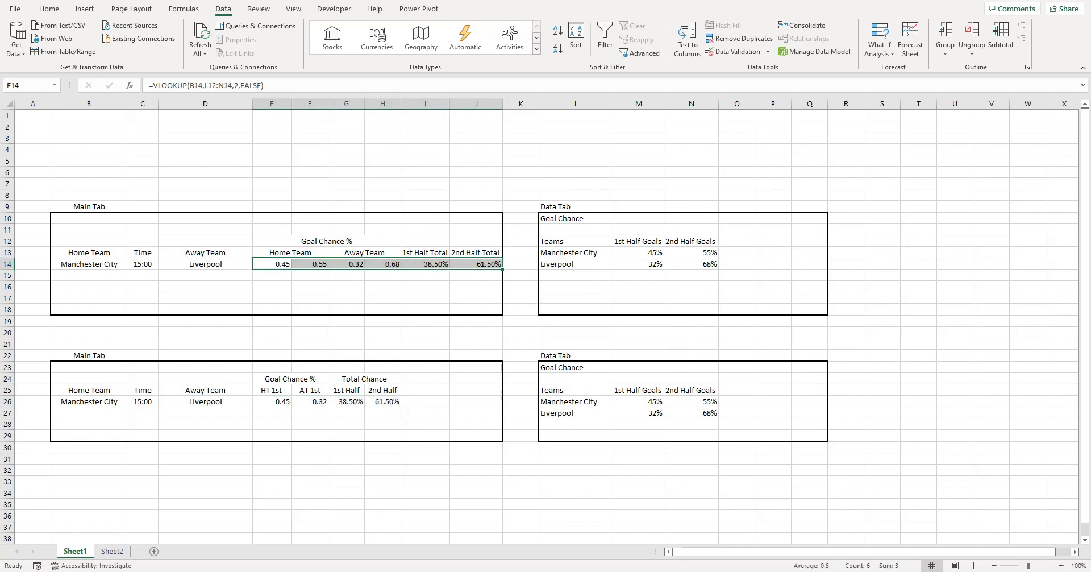
left_click(382, 424)
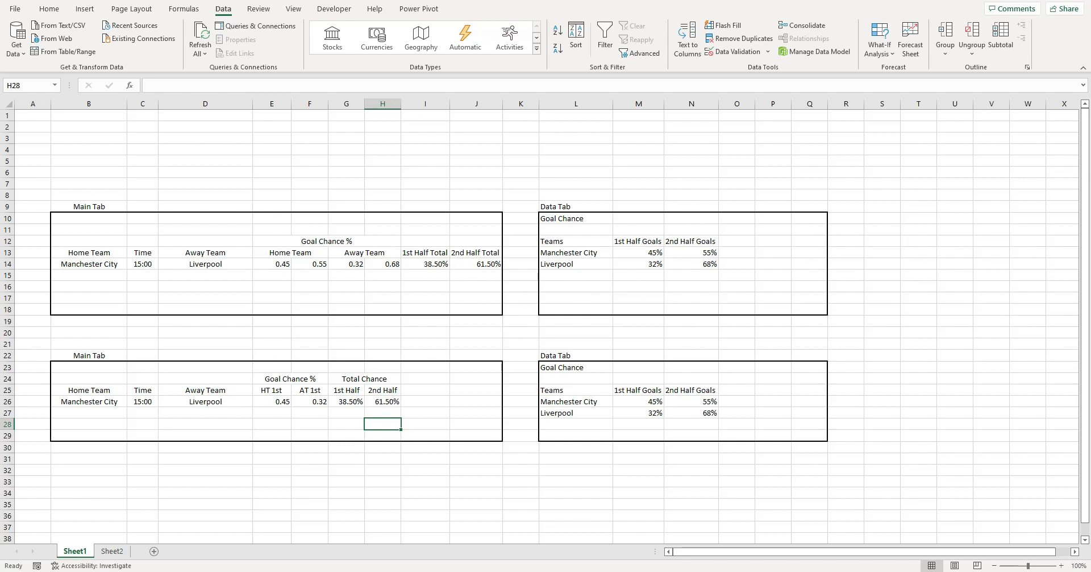
double_click(581, 253)
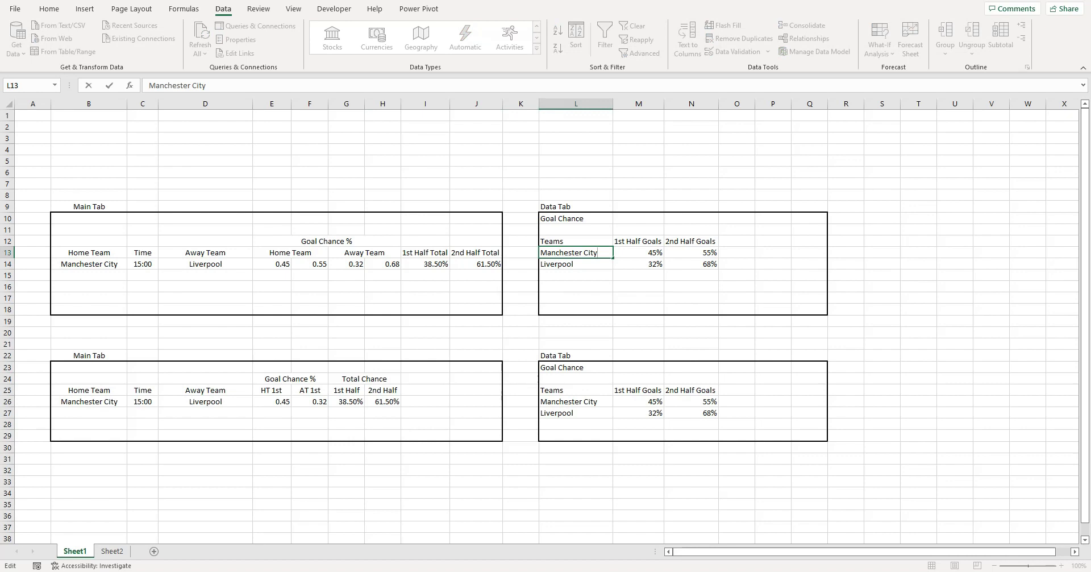
Shorten Manchester City to 'Manchester C.' in both L13 and L26.
key("BackSpace")
key("BackSpace")
type(".")
left_click(576, 424)
key("Up")
key("Up")
key("F2")
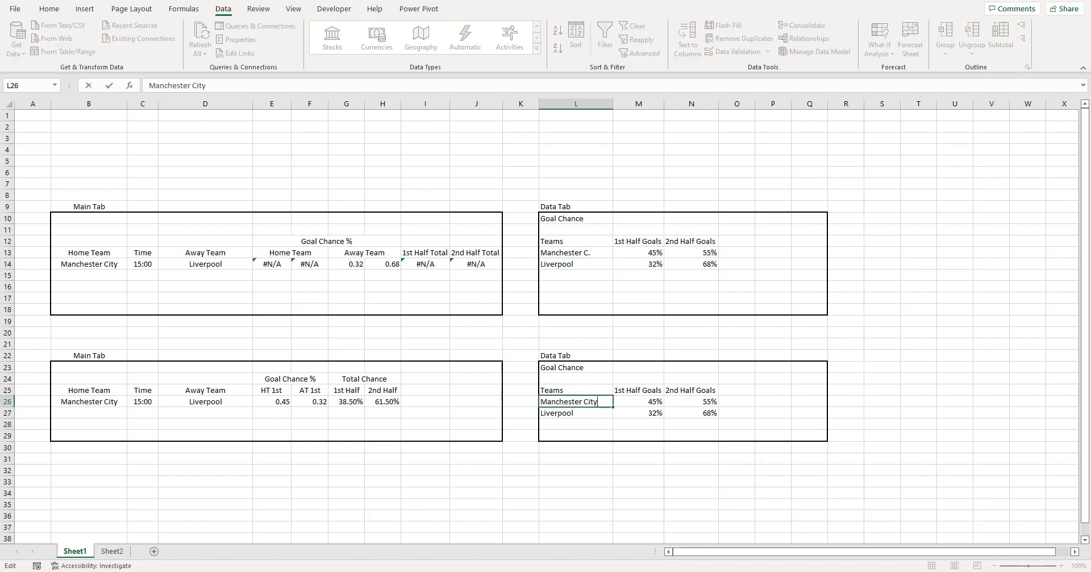
key("BackSpace")
key("BackSpace")
type(".")
key("Return")
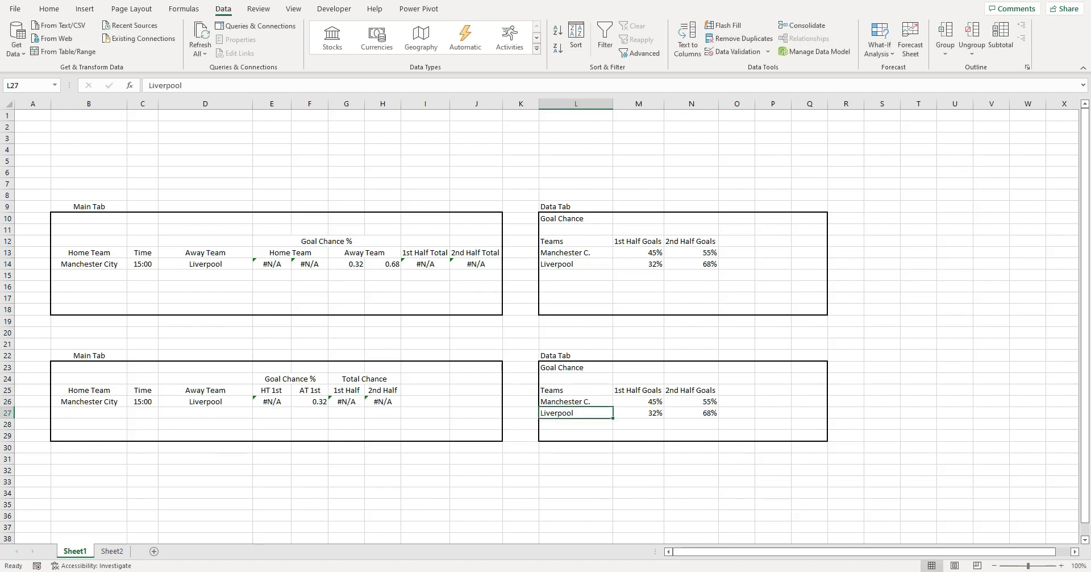
Review the resulting #N/A lookups in row 14 and the lower table.
left_click(364, 378)
left_click_drag(271, 263, 476, 264)
left_click(424, 321)
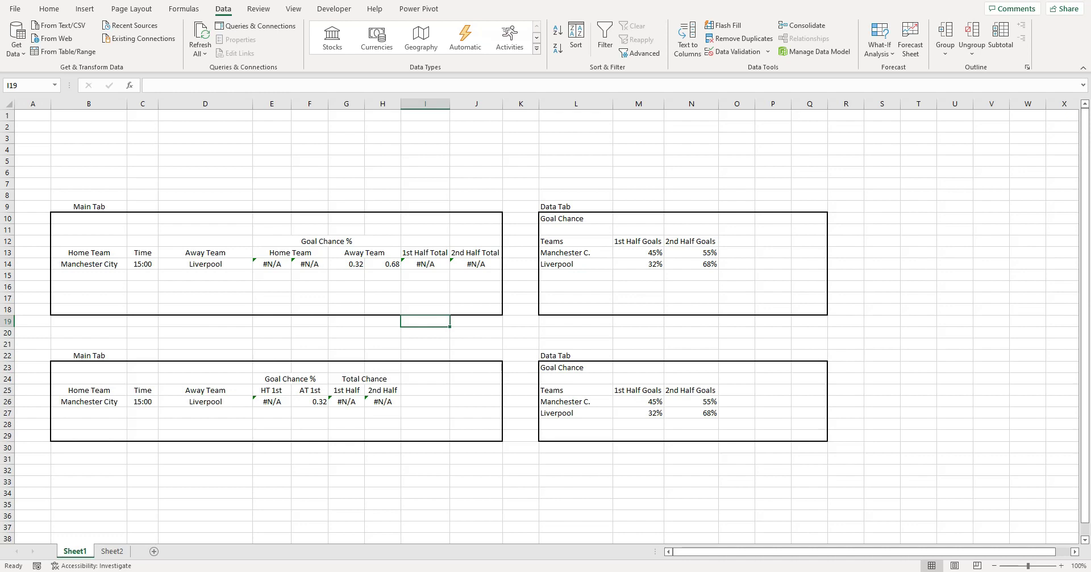
left_click(425, 458)
left_click(425, 469)
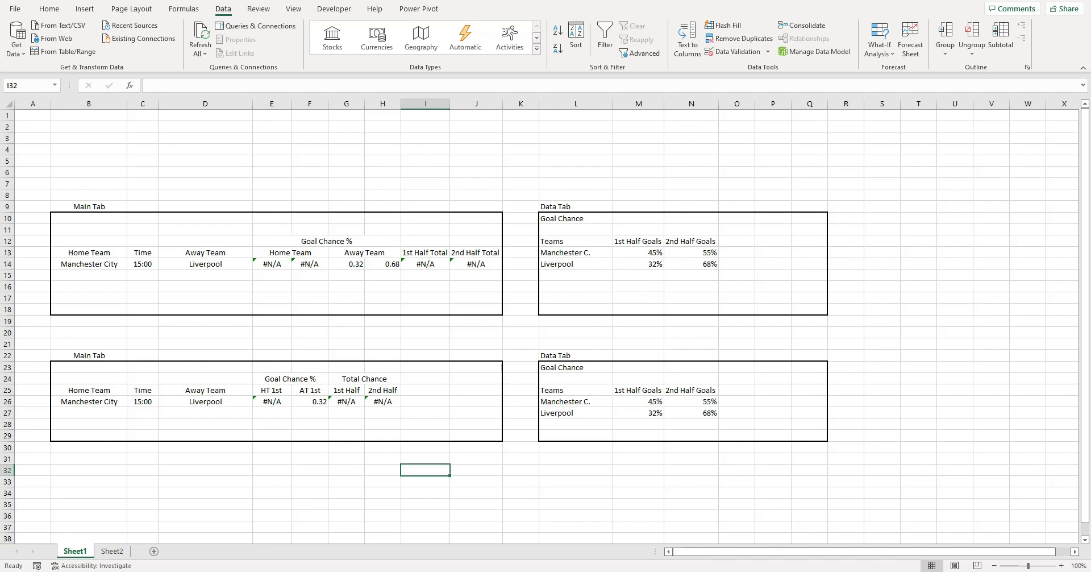
Switch to the blank Sheet2 worksheet.
left_click(112, 550)
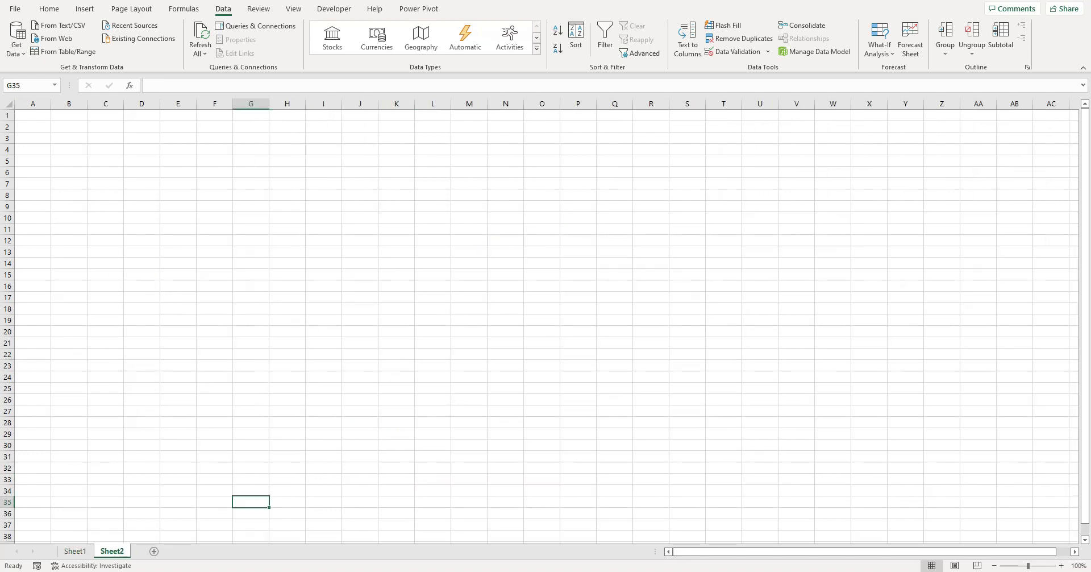
left_click(251, 377)
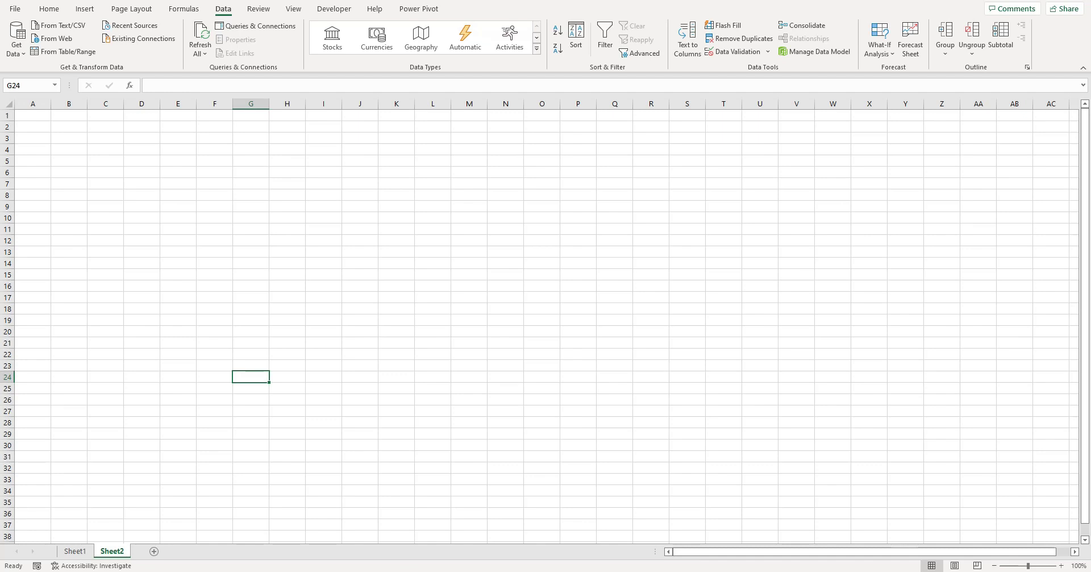
left_click(214, 206)
left_click(251, 206)
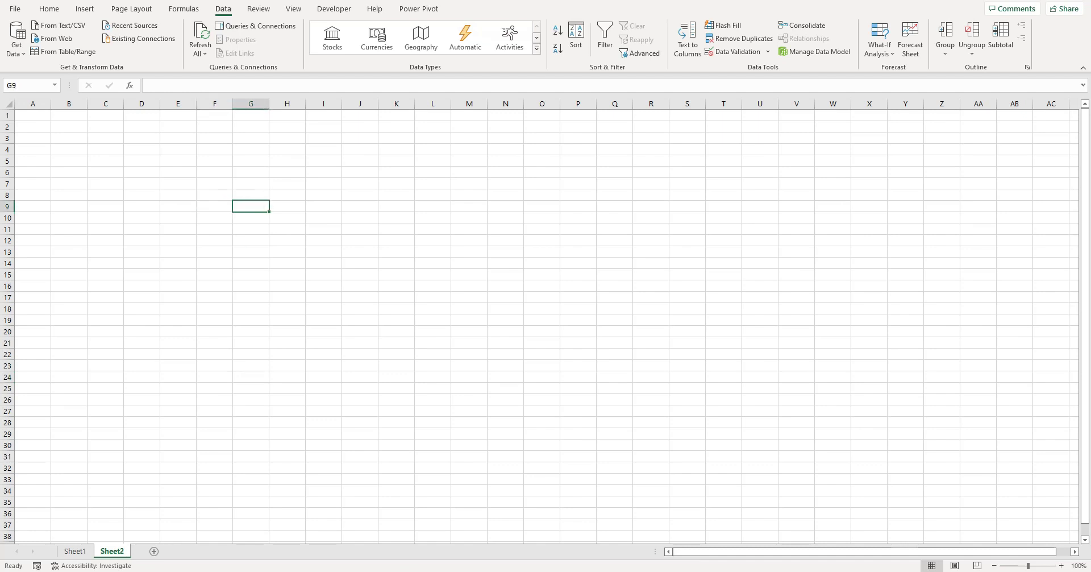
Enable the Developer tab in Excel Options' Customize Ribbon settings.
left_click(15, 9)
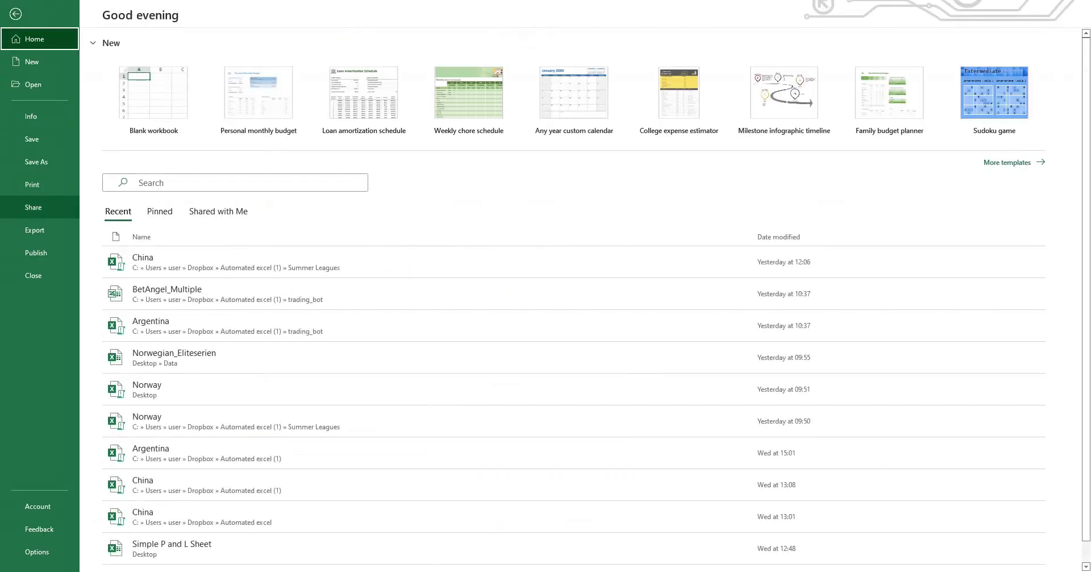
left_click(37, 551)
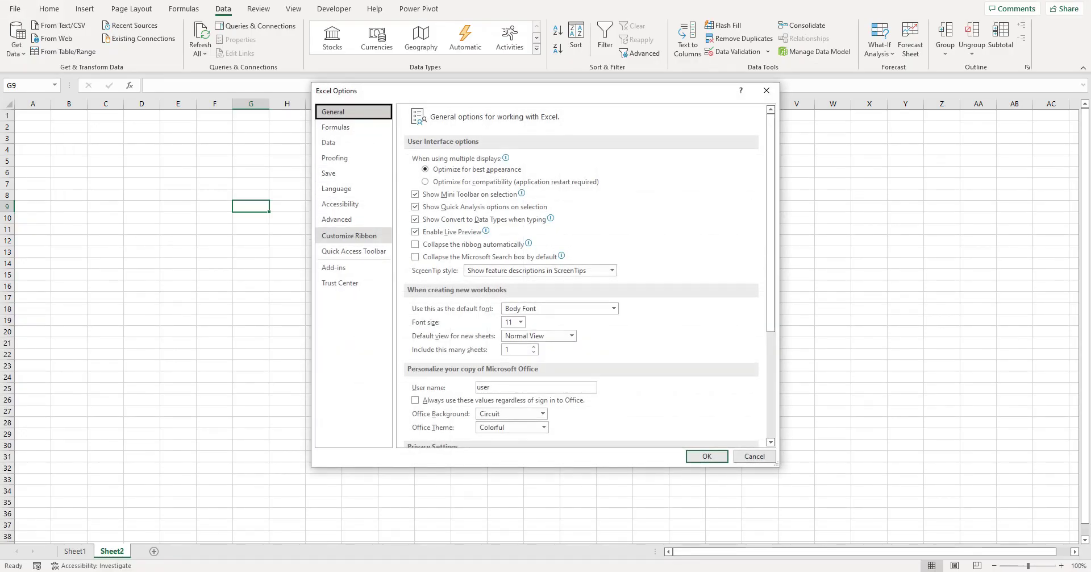
left_click(348, 235)
scroll(478, 301, "down", 8)
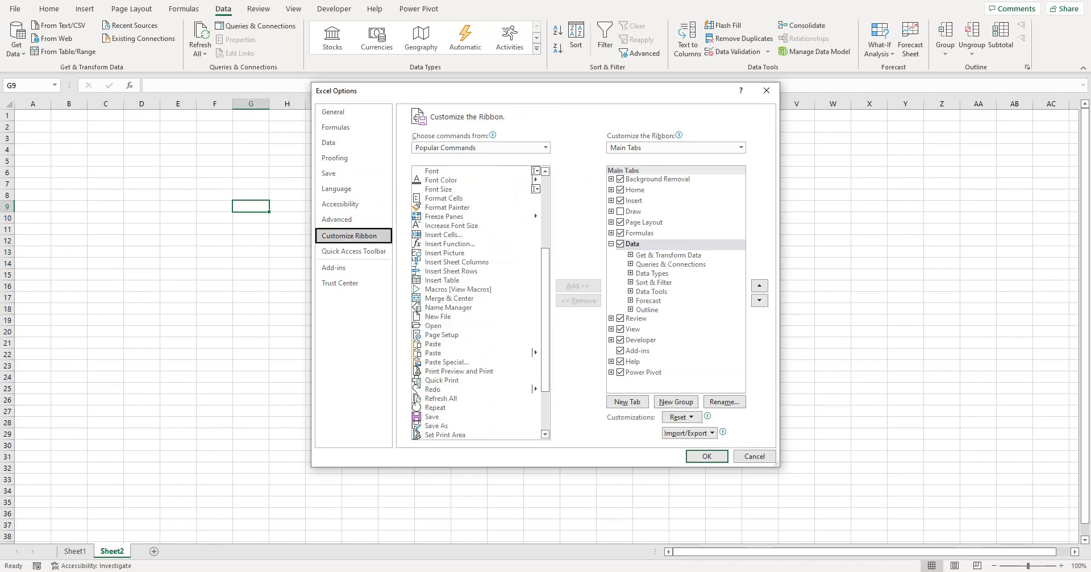
scroll(477, 301, "up", 8)
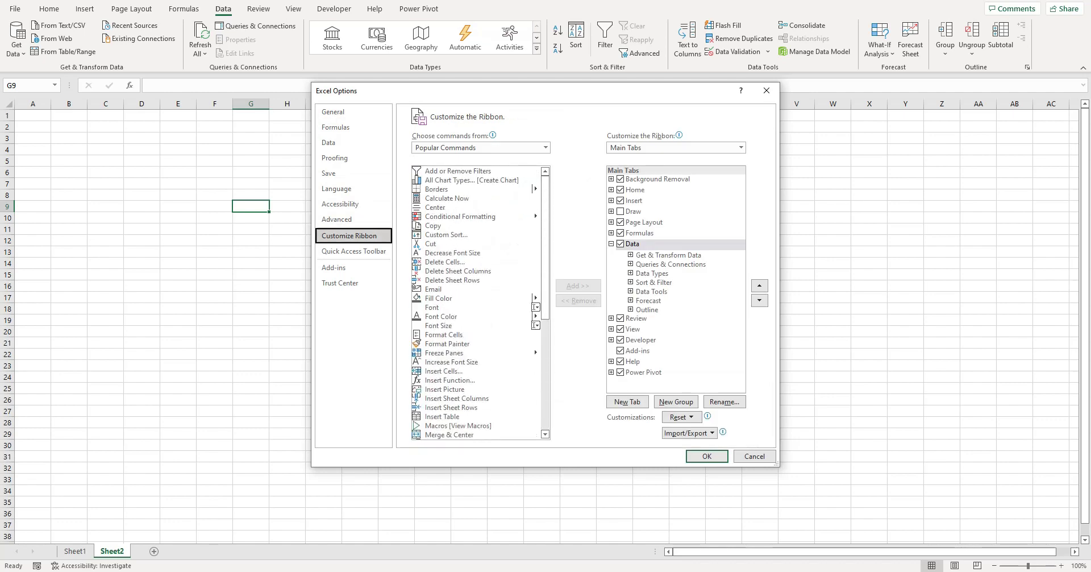
left_click(610, 243)
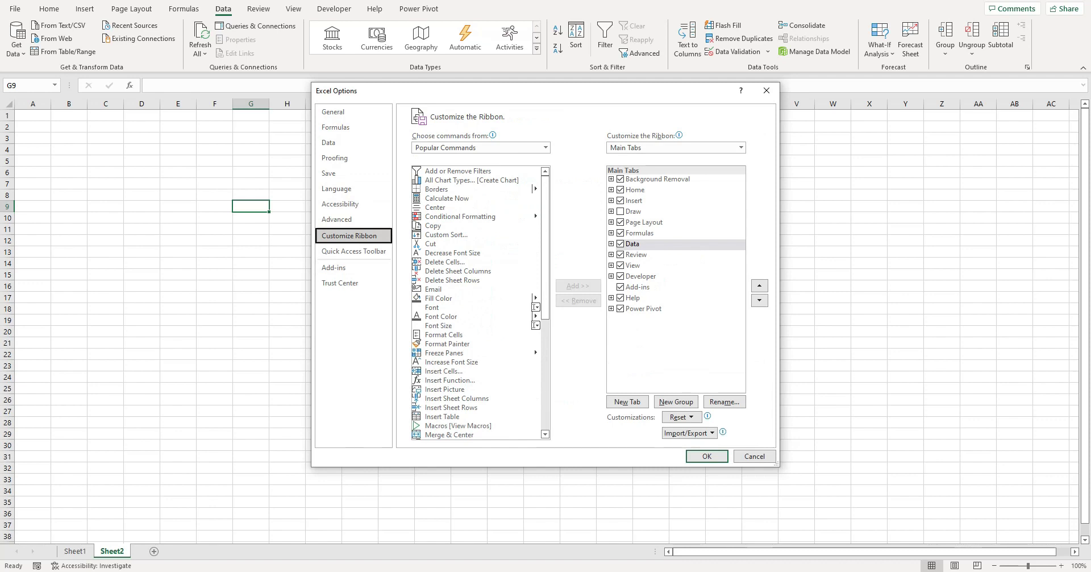
left_click(620, 276)
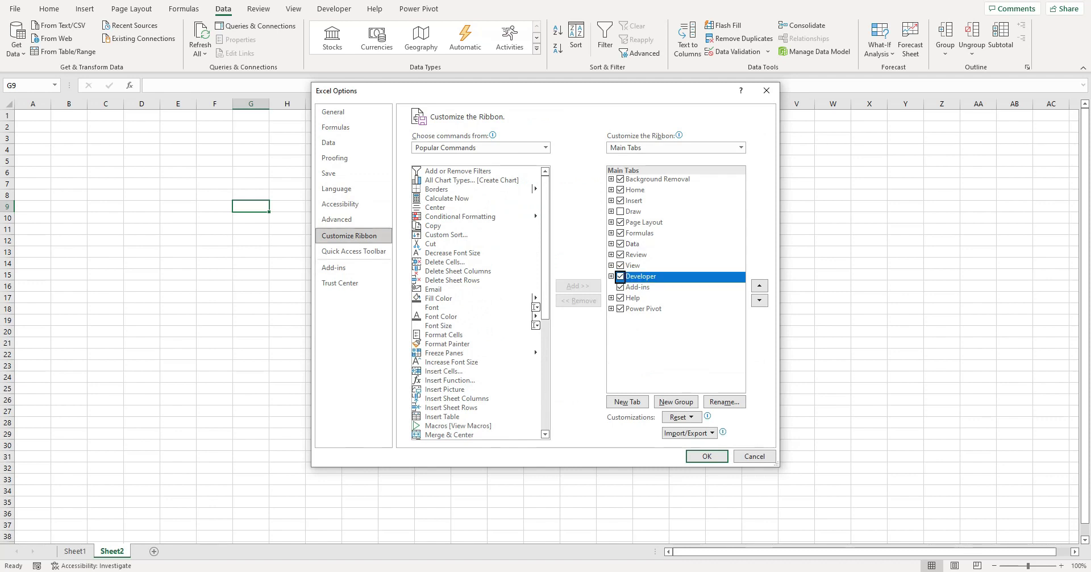
left_click(477, 280)
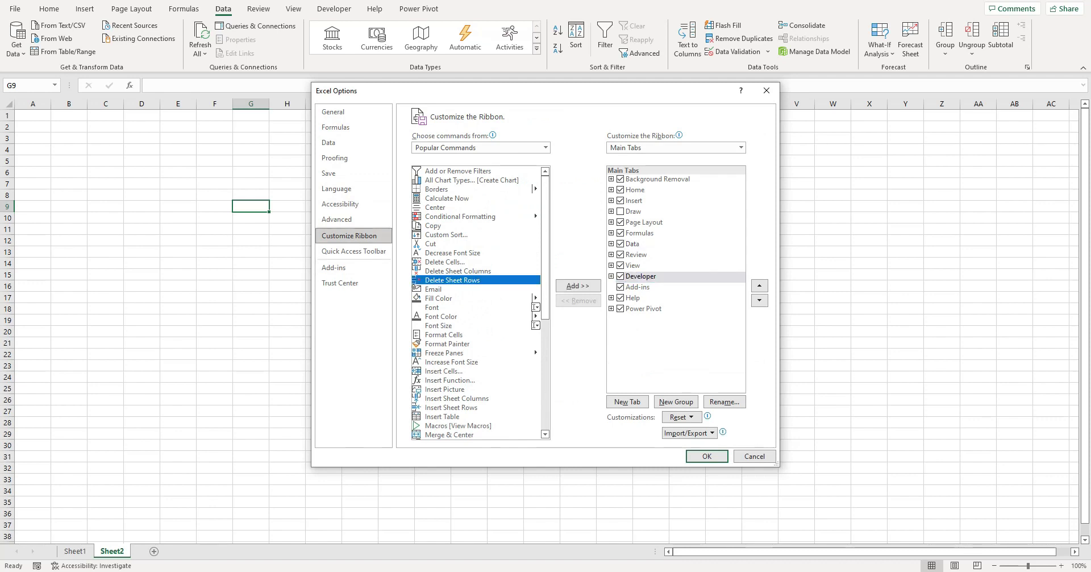
left_click(477, 344)
left_click(477, 253)
left_click(477, 353)
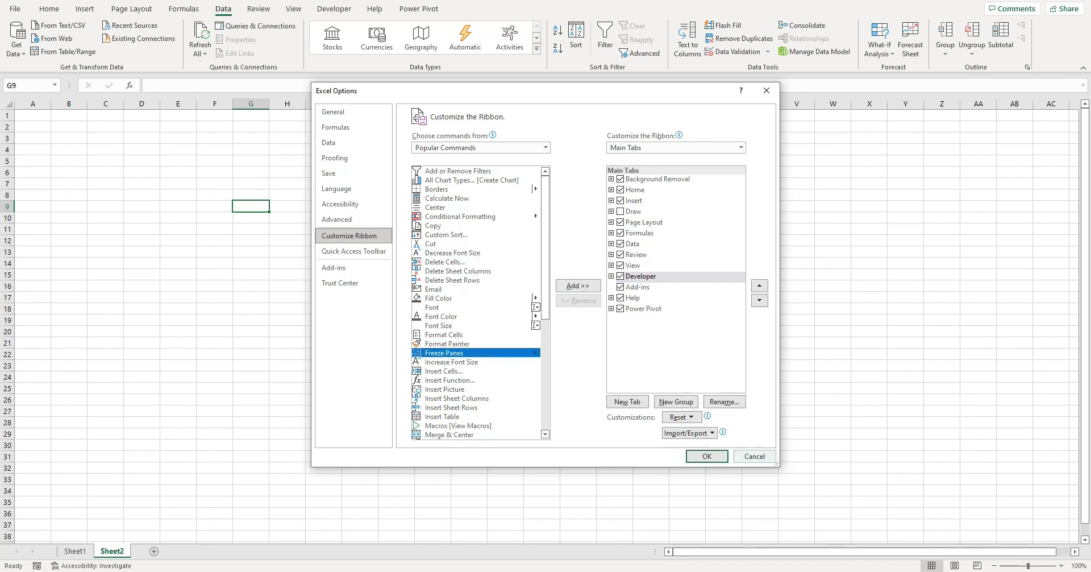
left_click(754, 456)
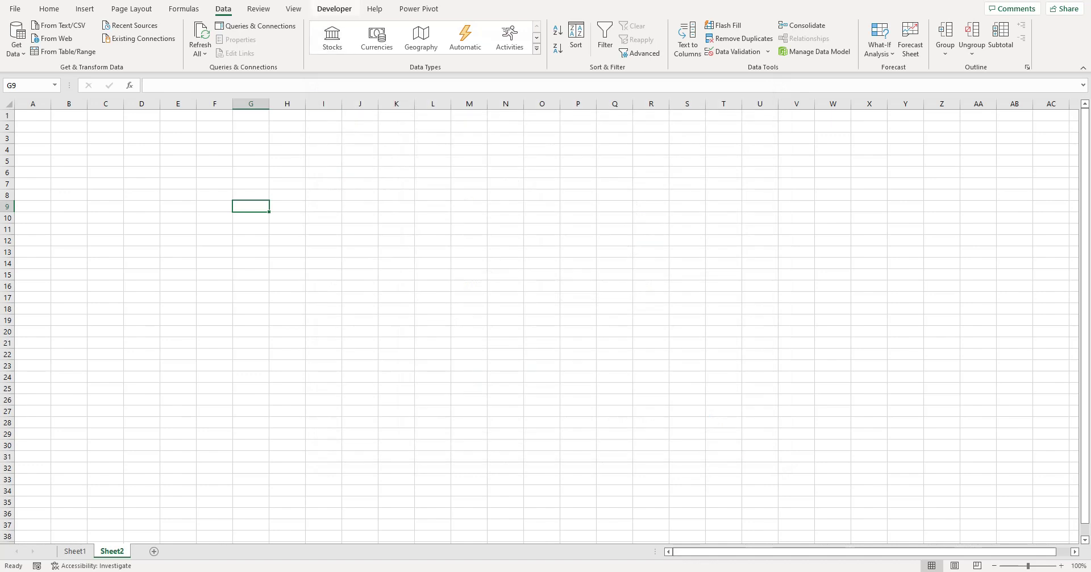
Draw a Form Controls button over G10:I13, skipping the macro assignment.
left_click(334, 8)
left_click(247, 40)
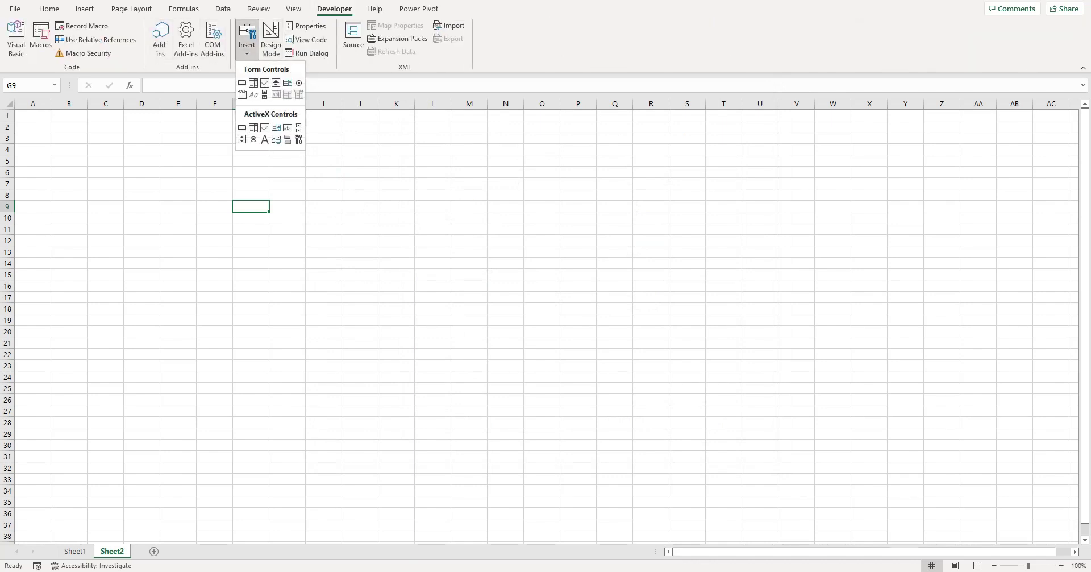
left_click(242, 81)
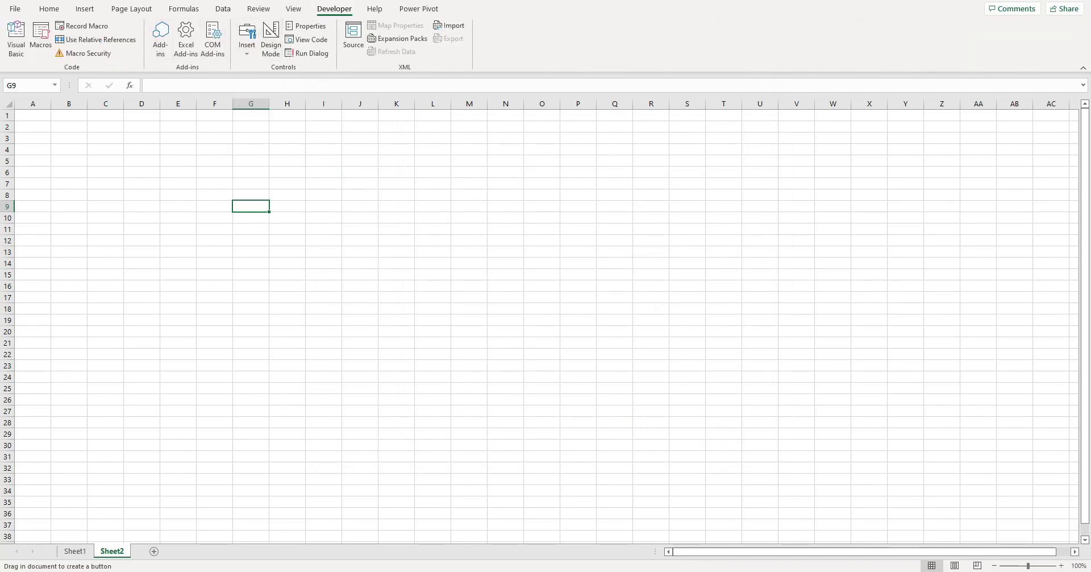
left_click_drag(236, 216, 363, 260)
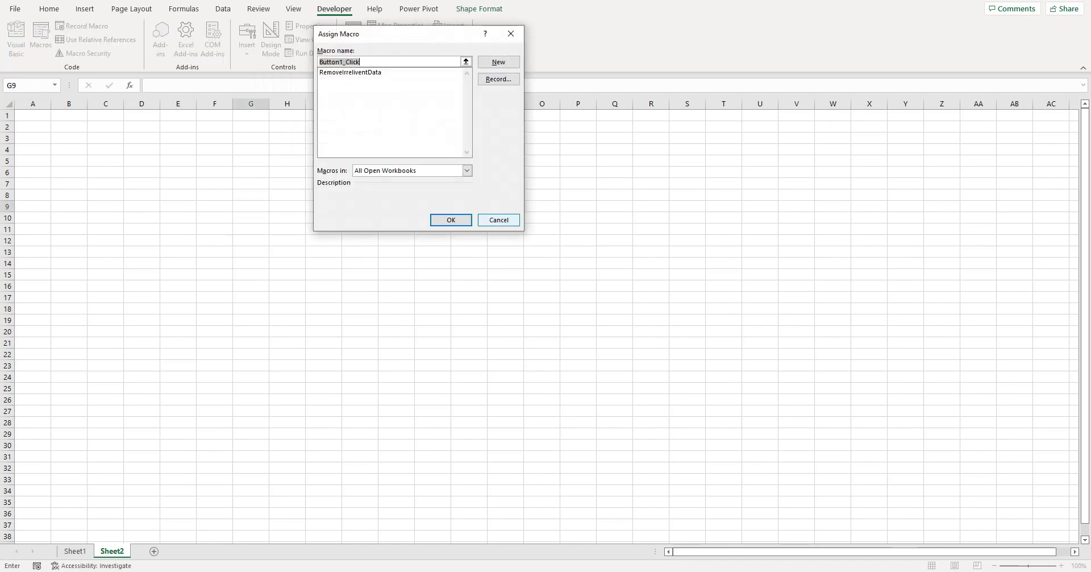
left_click(498, 220)
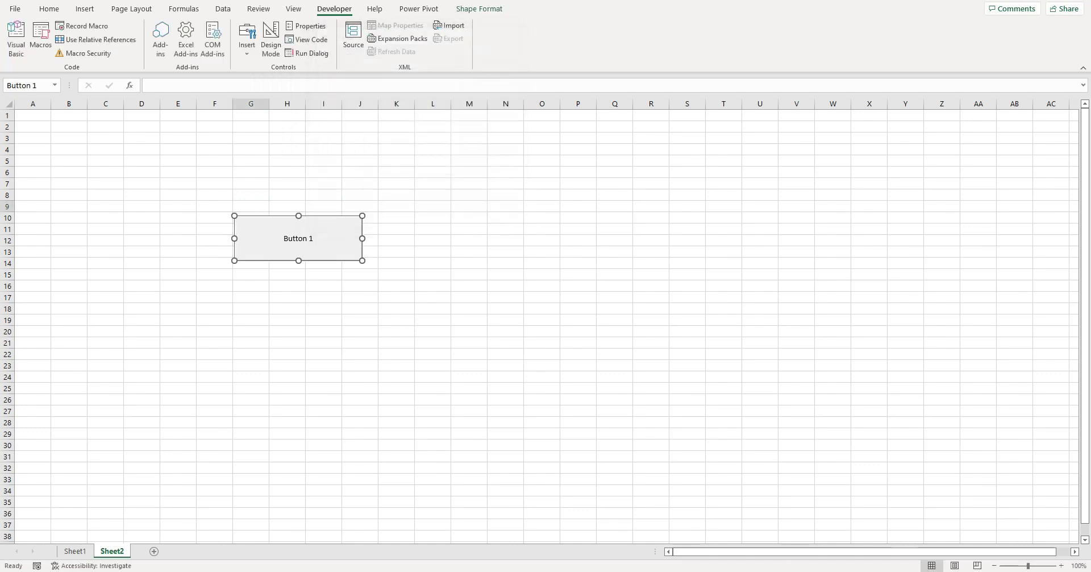
Relabel the new button 'Truth'.
right_click(316, 241)
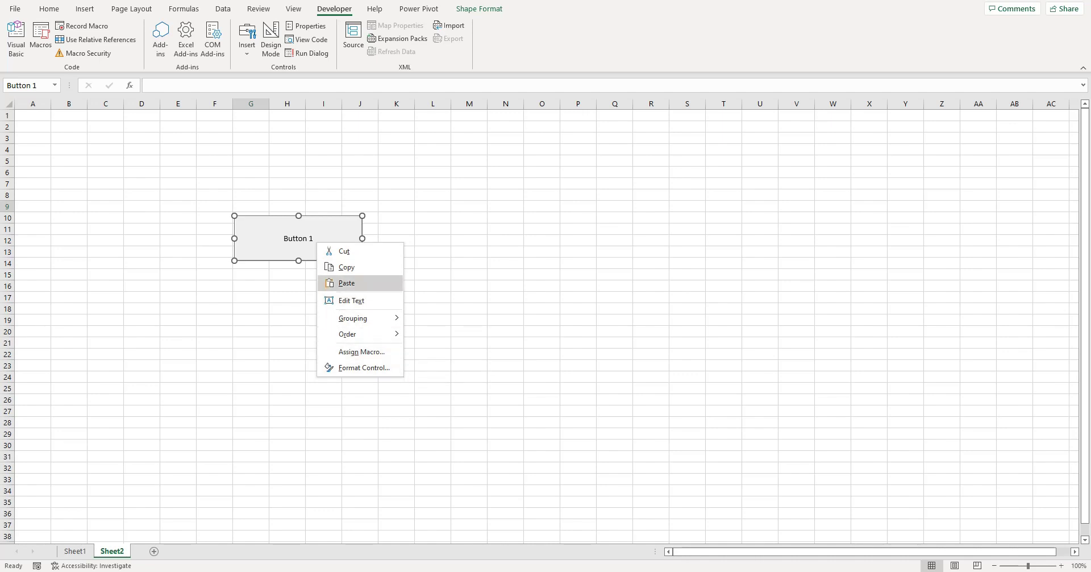
left_click(351, 300)
key("Delete")
key("Delete")
key("Delete")
key("Delete")
key("Delete")
key("Delete")
key("Delete")
key("Delete")
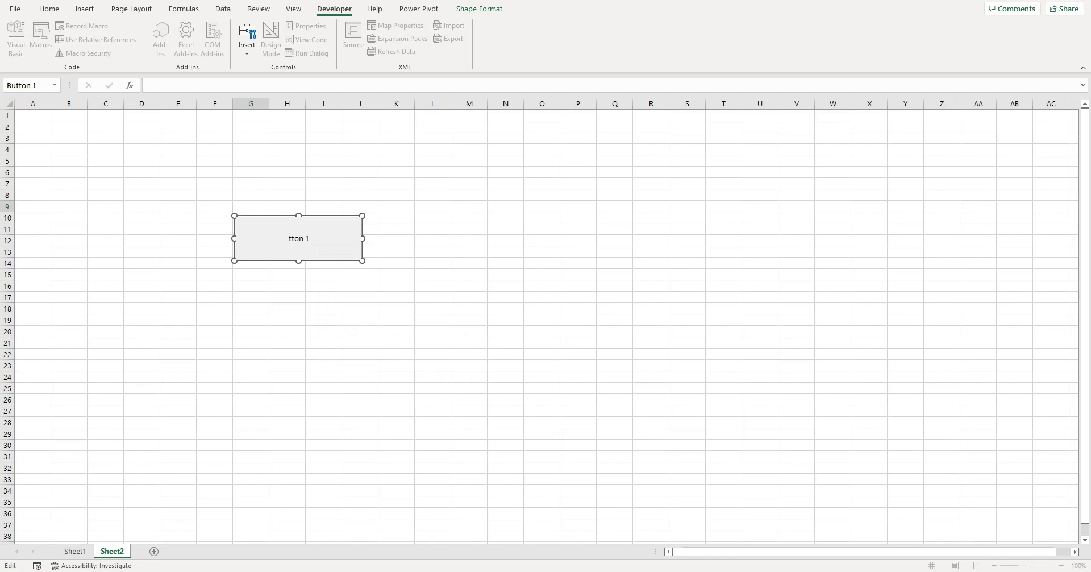
type("Truth")
left_click_drag(396, 296, 397, 288)
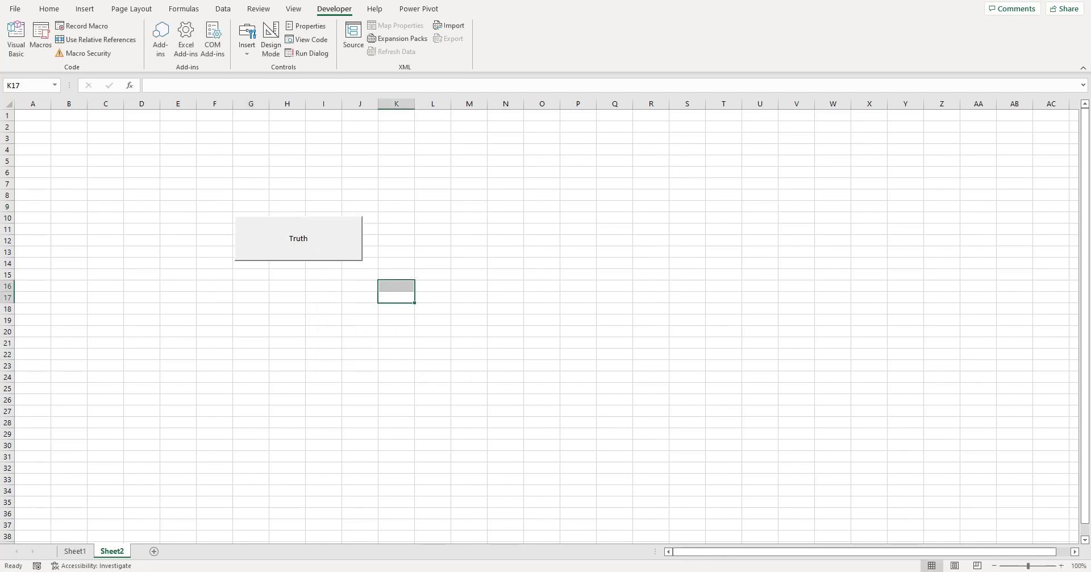
left_click(324, 320)
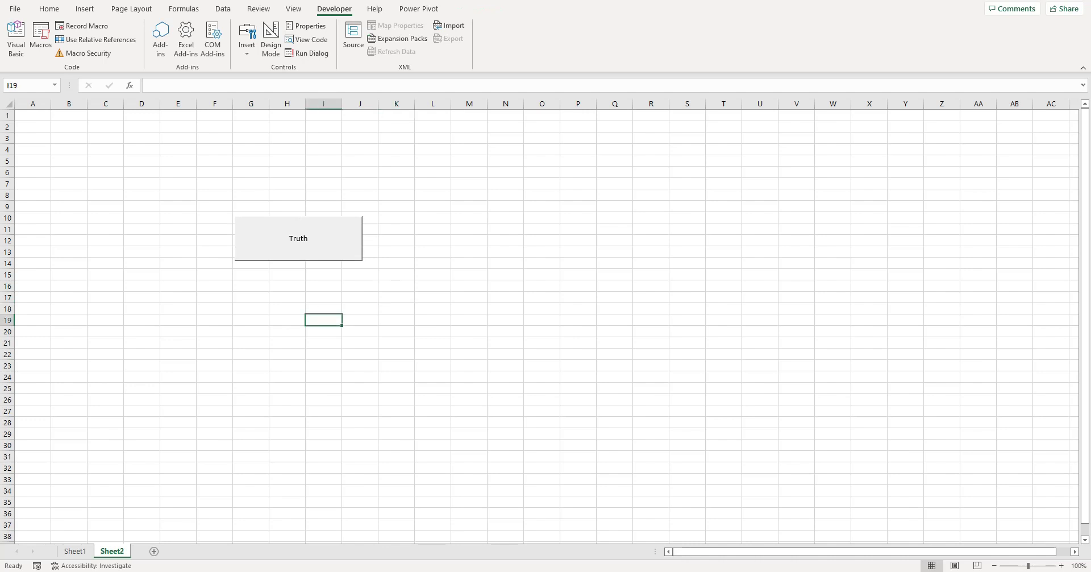
Alternate between selecting the Truth button and cells G17, L15 and L17.
left_click(251, 297)
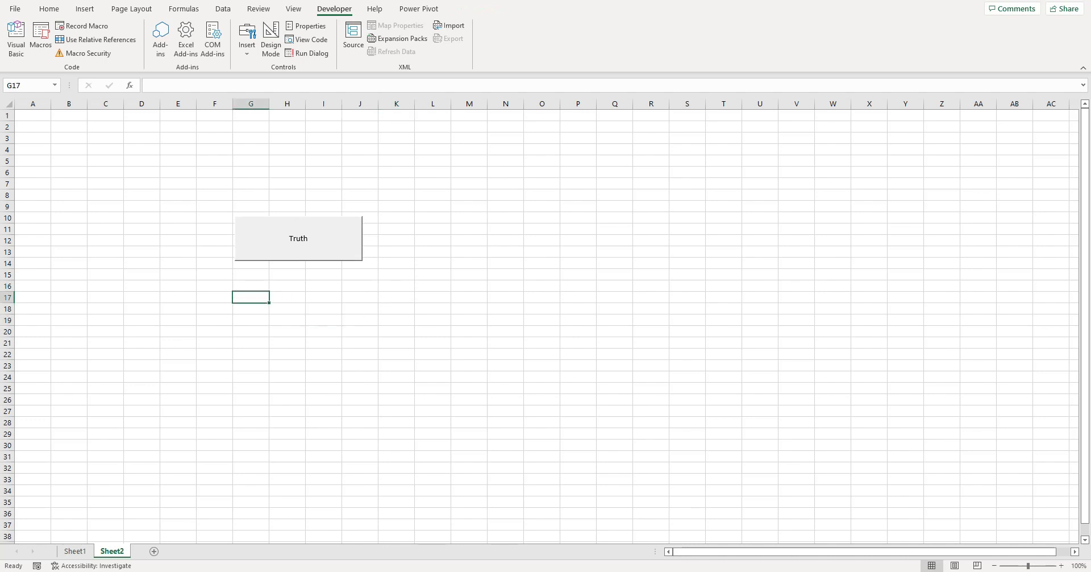
left_click(298, 238, "ctrl")
left_click(432, 275)
left_click(298, 238, "ctrl")
left_click(432, 297)
left_click(298, 238, "ctrl")
left_click(432, 274)
left_click(298, 238, "ctrl")
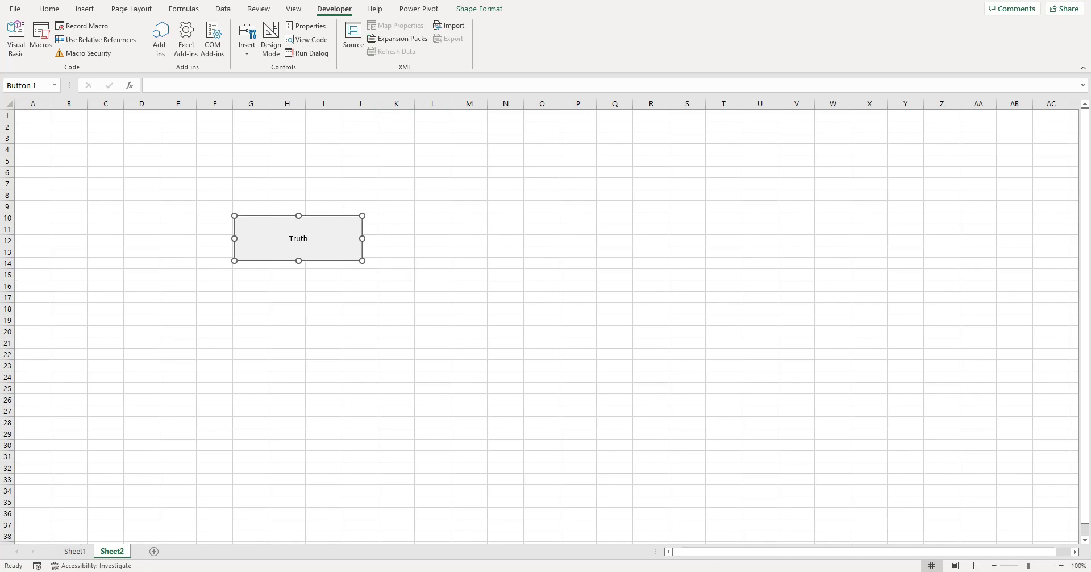
Assign the RemoveIrreliventData macro to the Truth button.
left_click(361, 320)
right_click(321, 245)
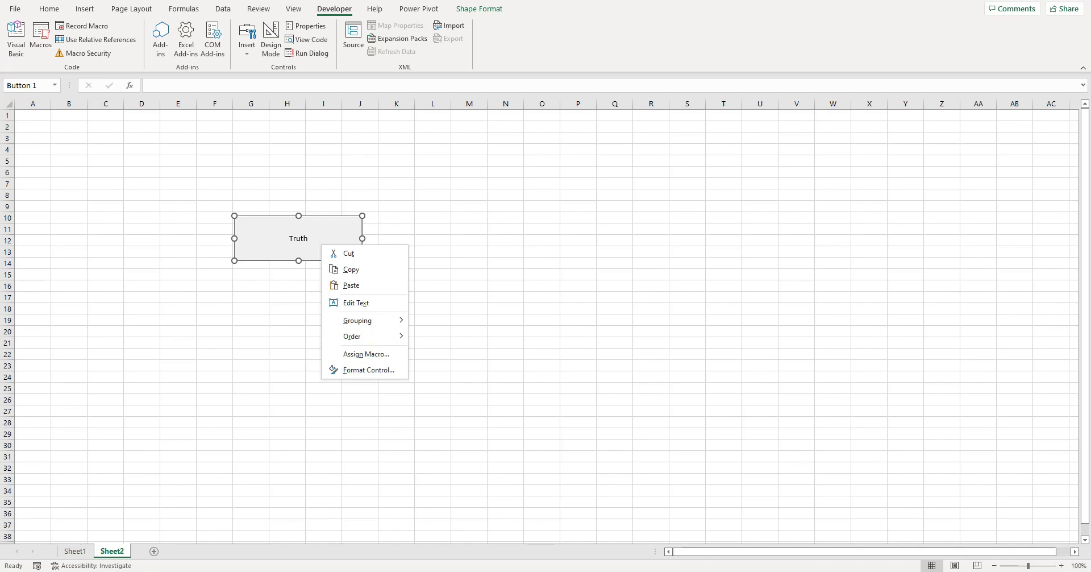
left_click(366, 353)
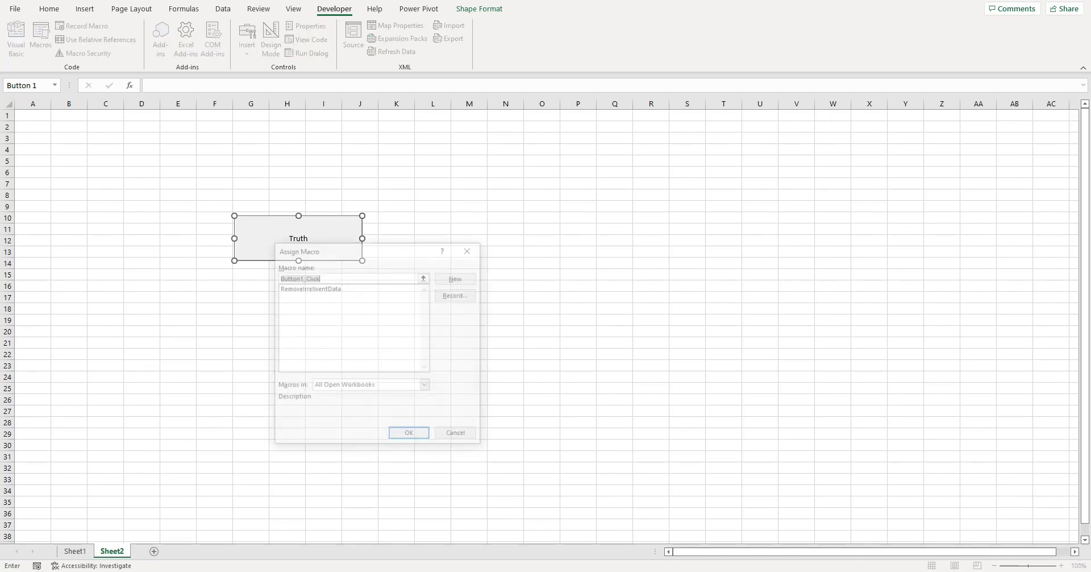
left_click(328, 288)
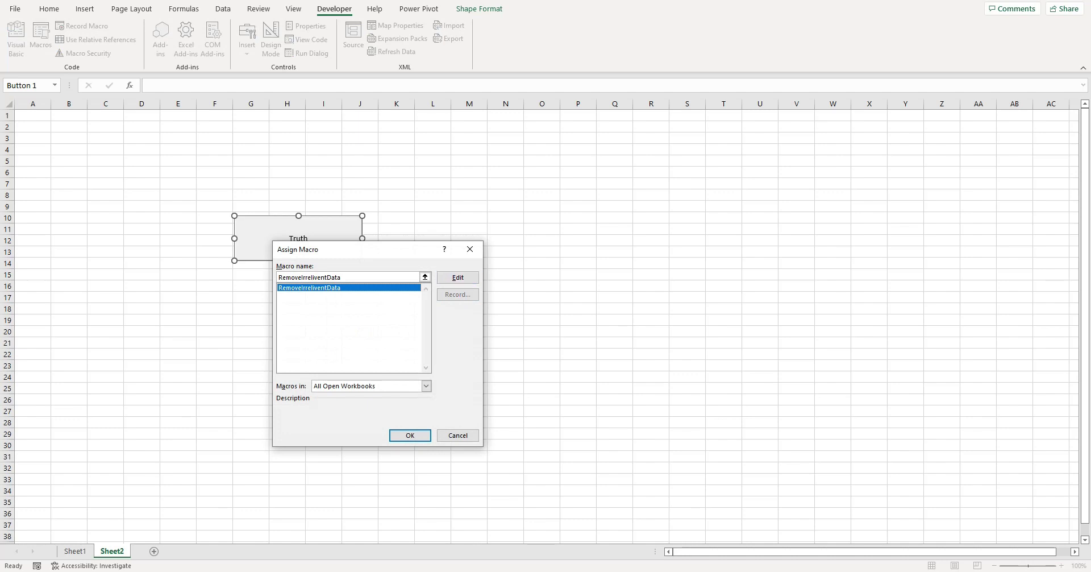
left_click_drag(331, 278, 335, 277)
left_click(335, 288)
key("Return")
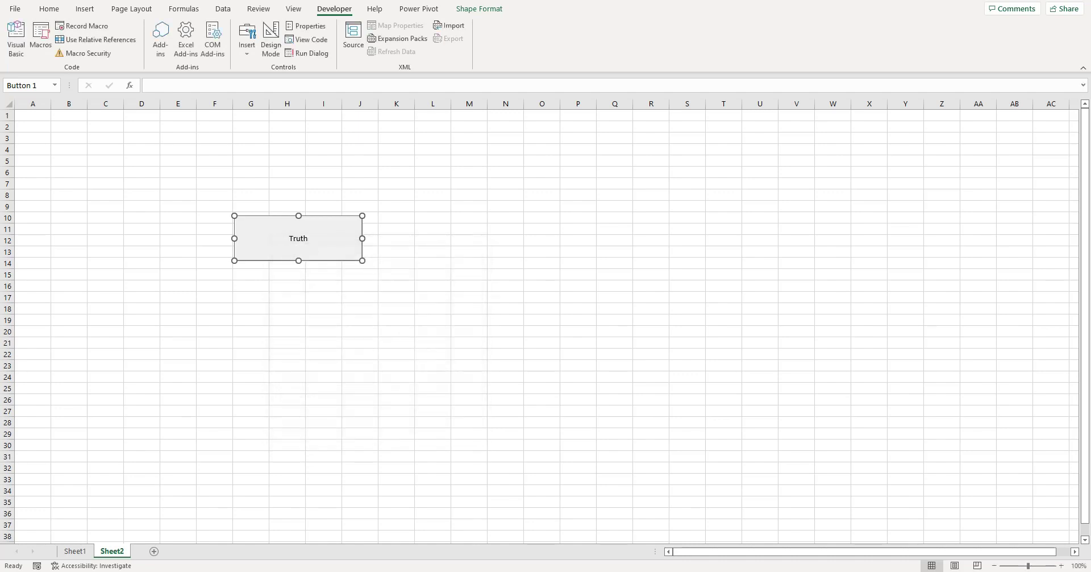
Open RemoveIrreliventData in the VBA editor and delete all its code, cancelling the Save As.
right_click(334, 246)
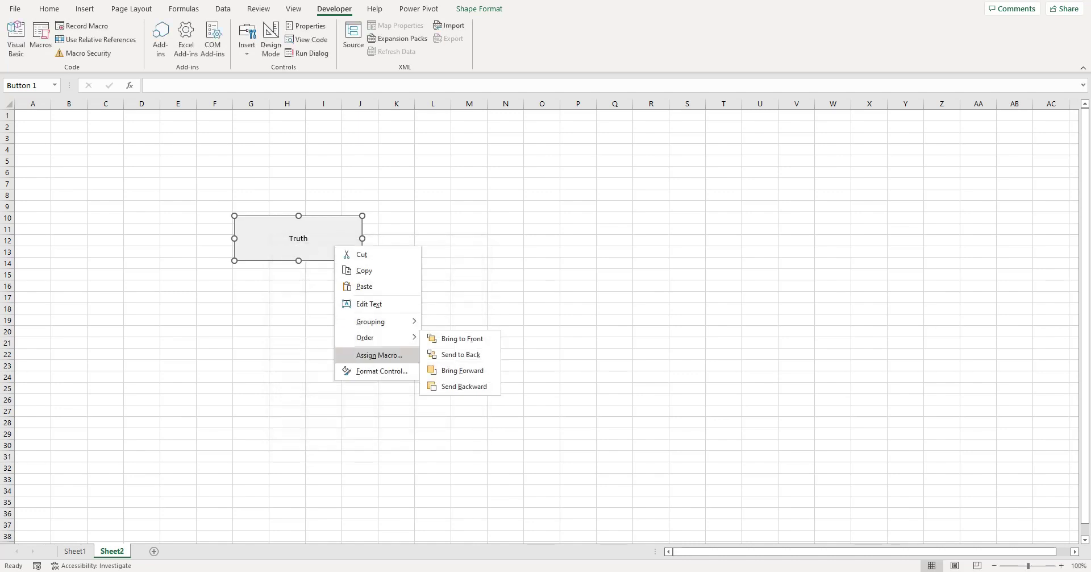
left_click(378, 352)
key("Return")
key("ctrl+a")
key("Delete")
left_click(291, 251)
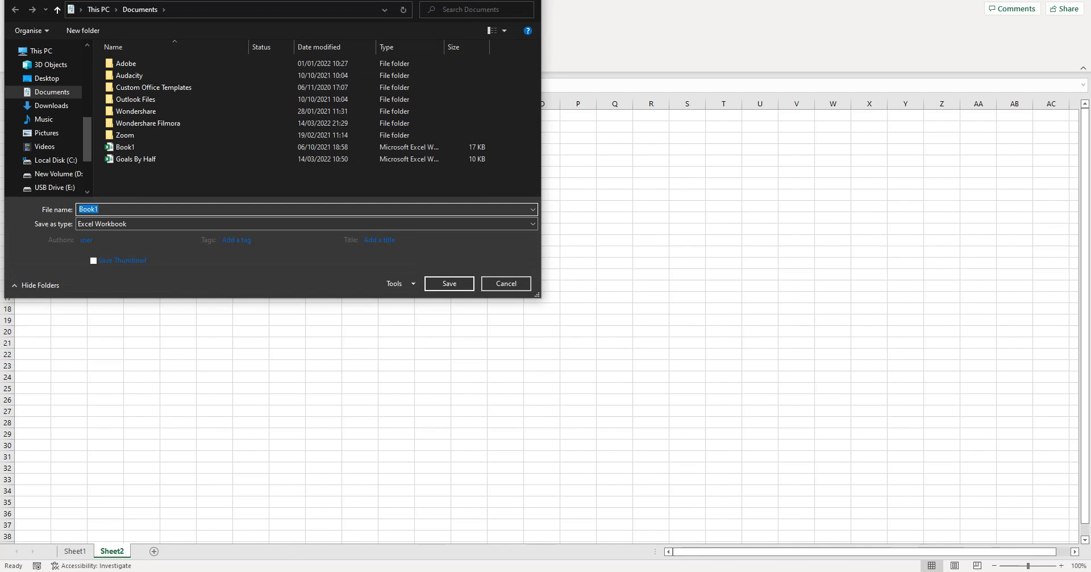
key("Escape")
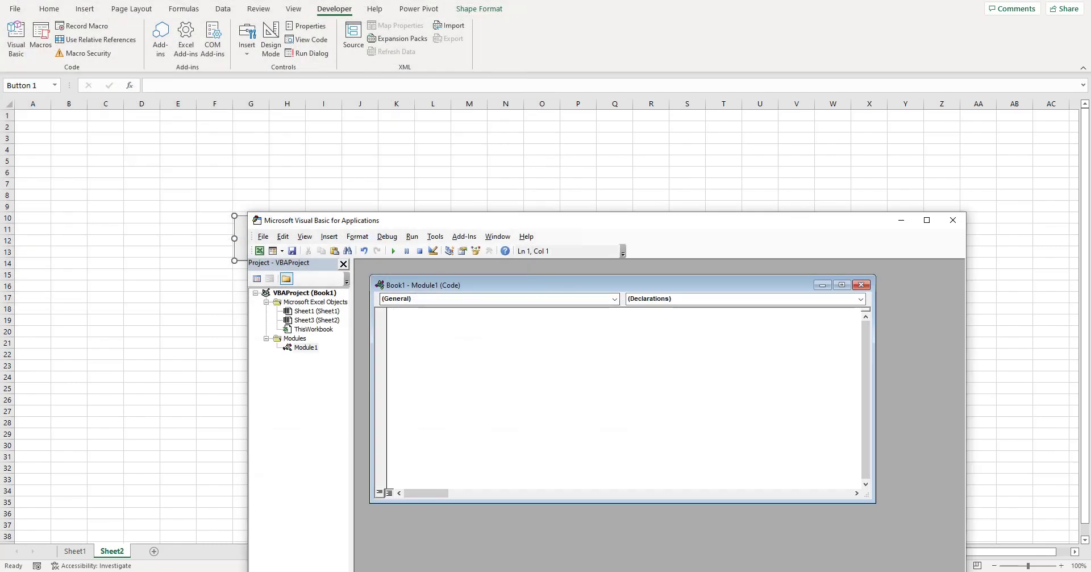
Close the VBA editor and begin recording a new macro from the Truth button's Assign Macro dialog.
left_click(953, 219)
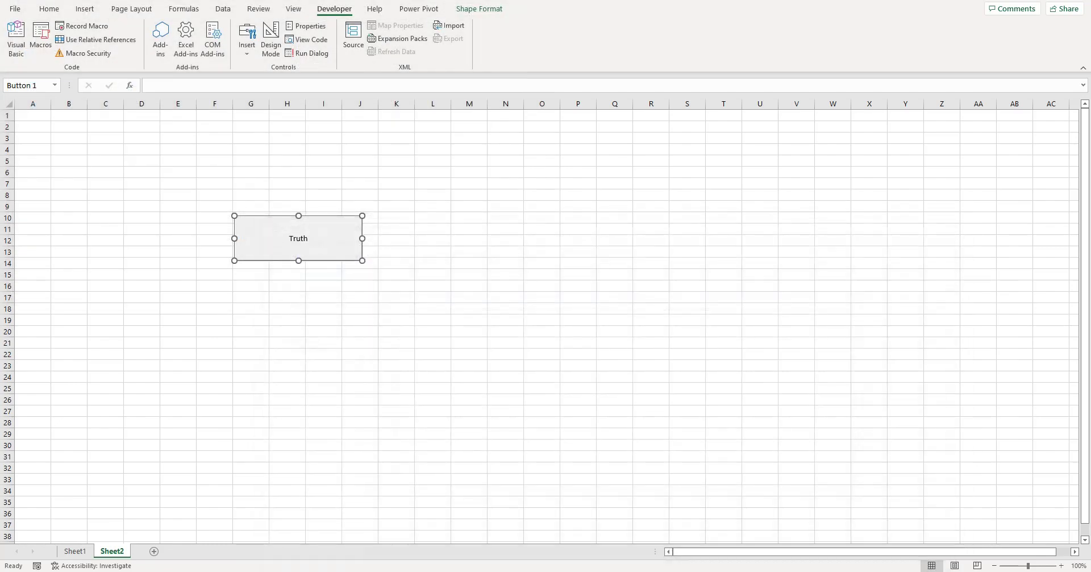
right_click(313, 234)
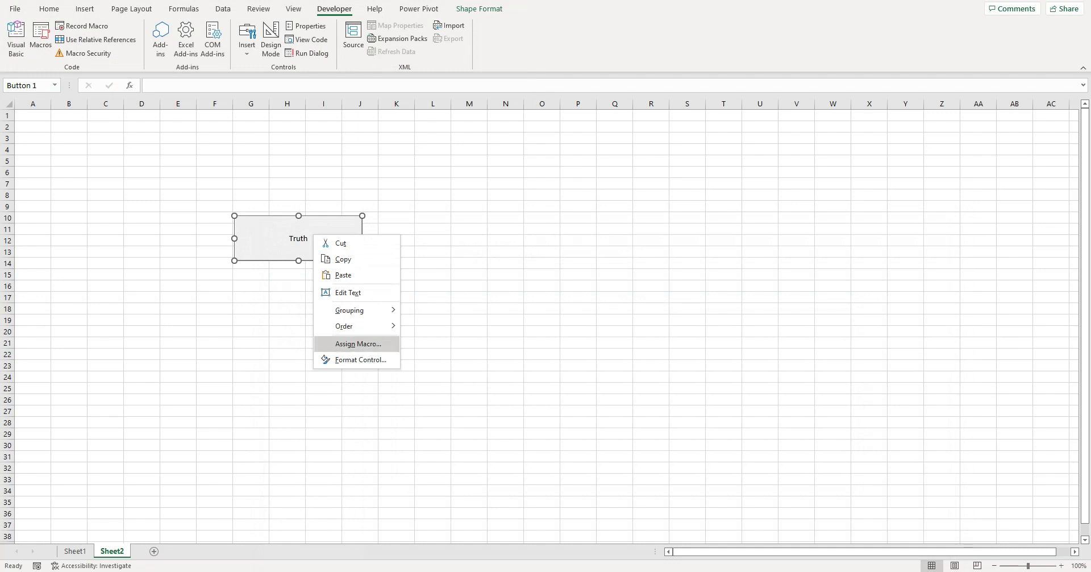
left_click(358, 343)
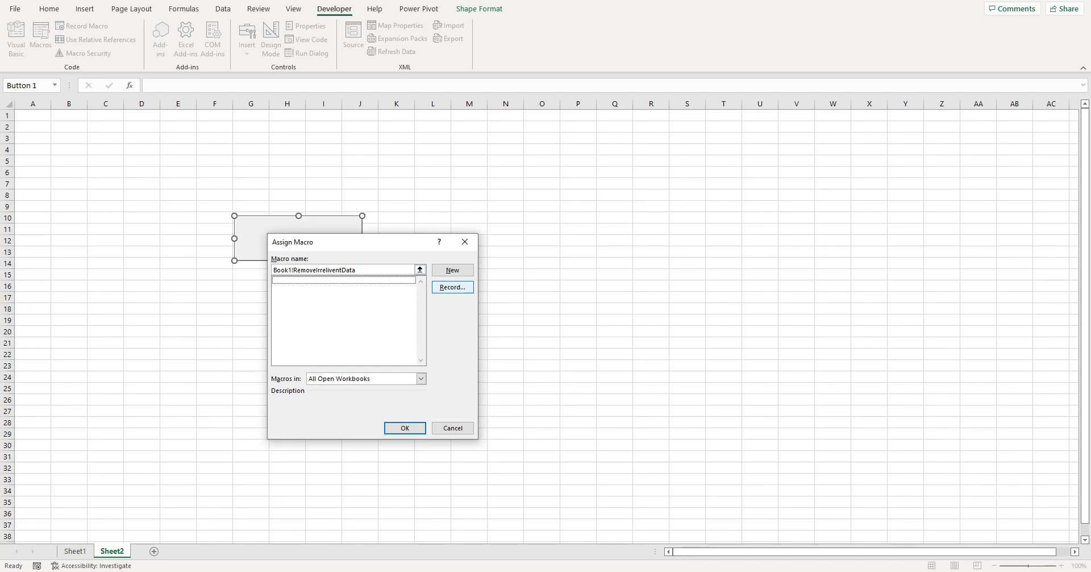
left_click(452, 287)
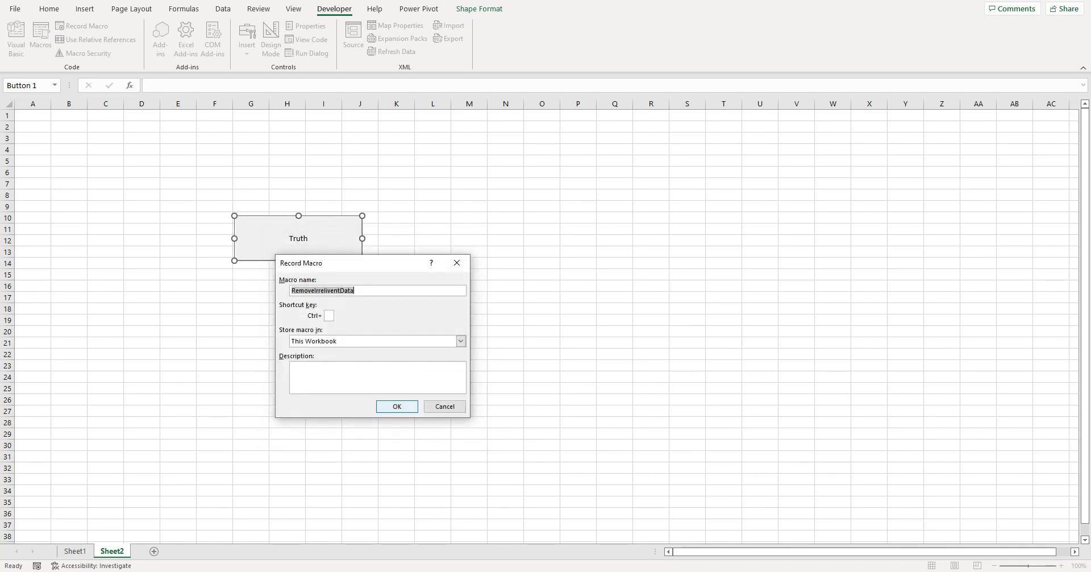
key("Return")
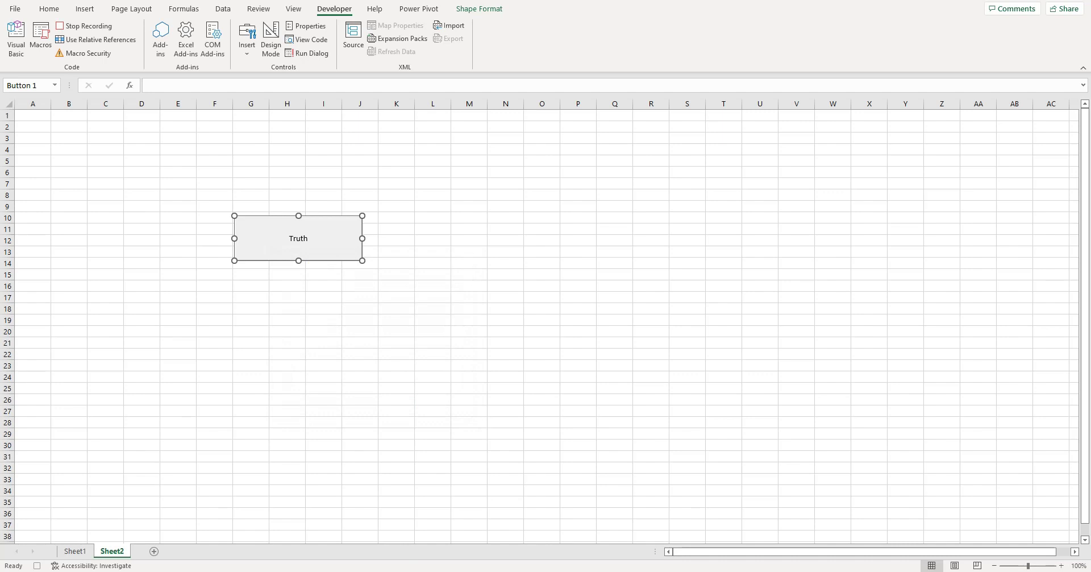
left_click(469, 309)
Replace All of a sample name with 'New Kitchen' across the Workbook, then close Find and Replace.
key("ctrl+f")
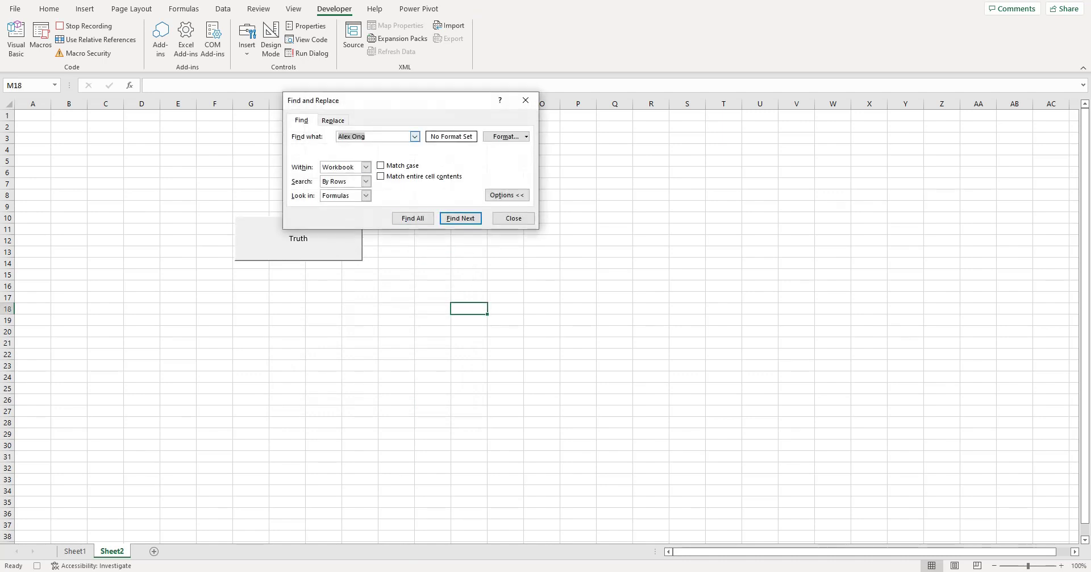
left_click(382, 136)
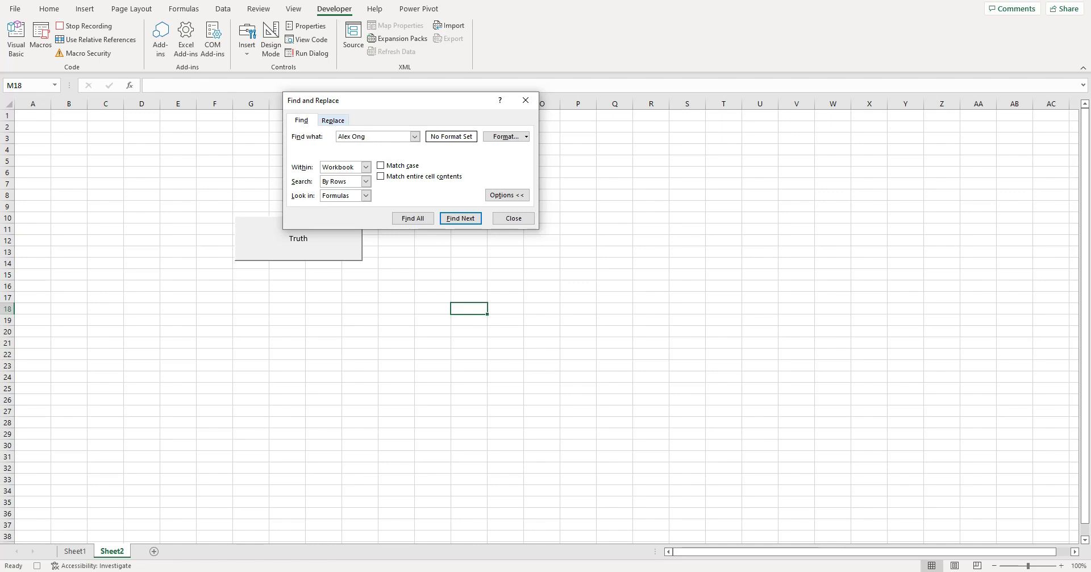
left_click(333, 120)
left_click(366, 167)
left_click(341, 185)
left_click(372, 149)
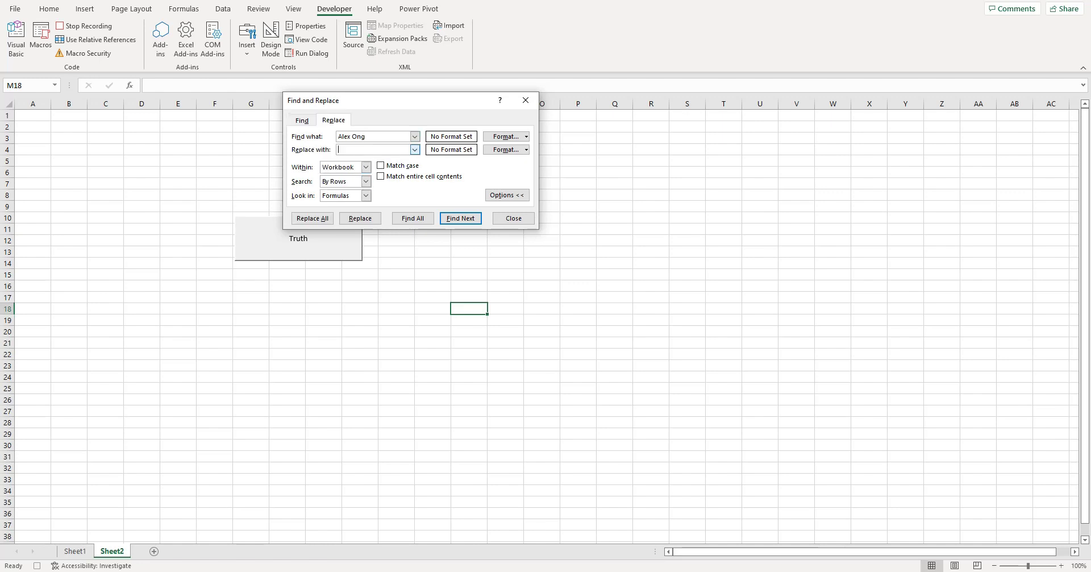
type("New Kitchen")
left_click(312, 218)
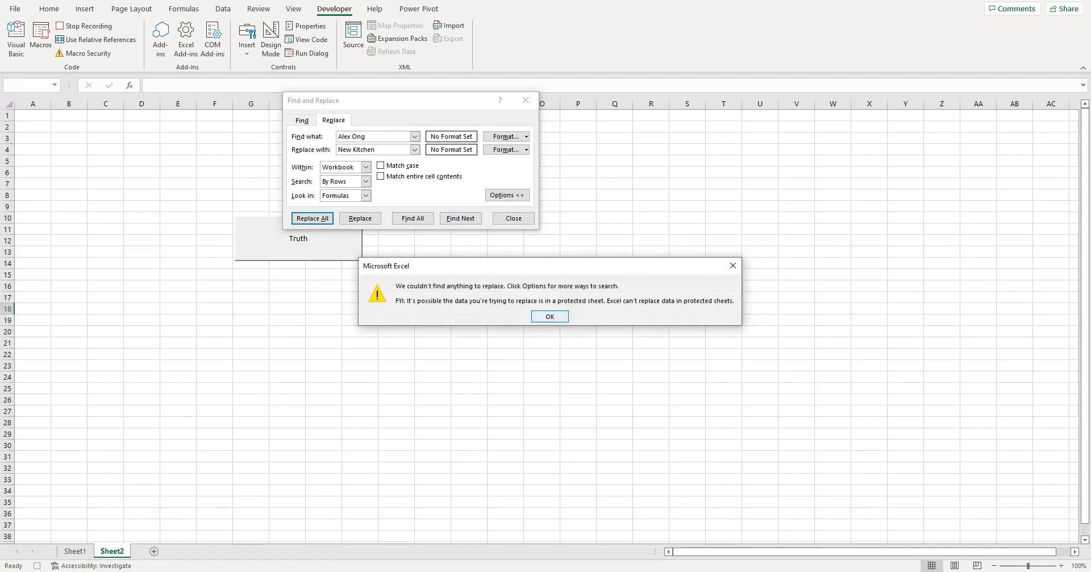
key("Return")
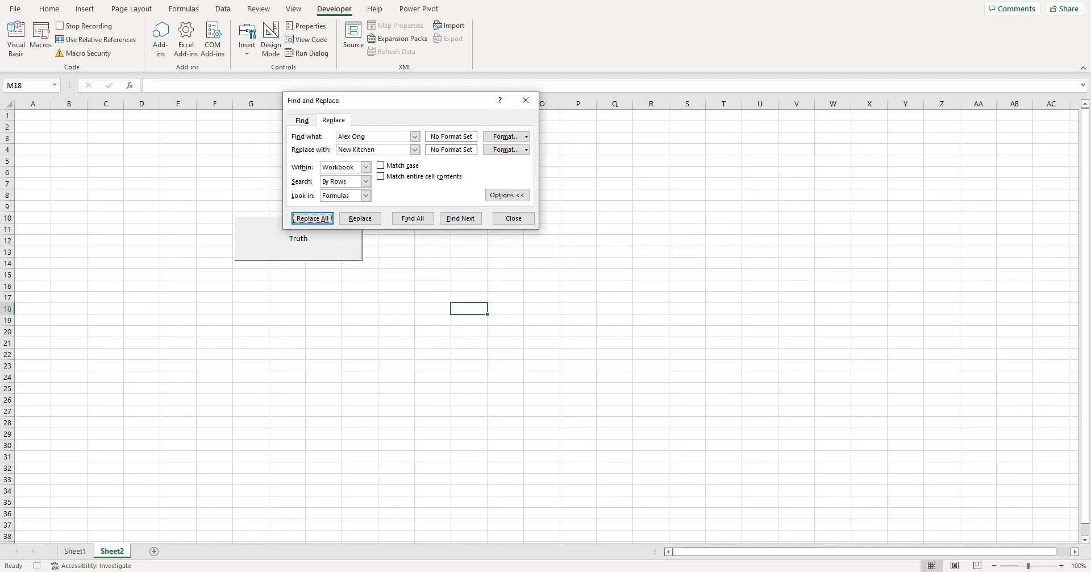
left_click(513, 218)
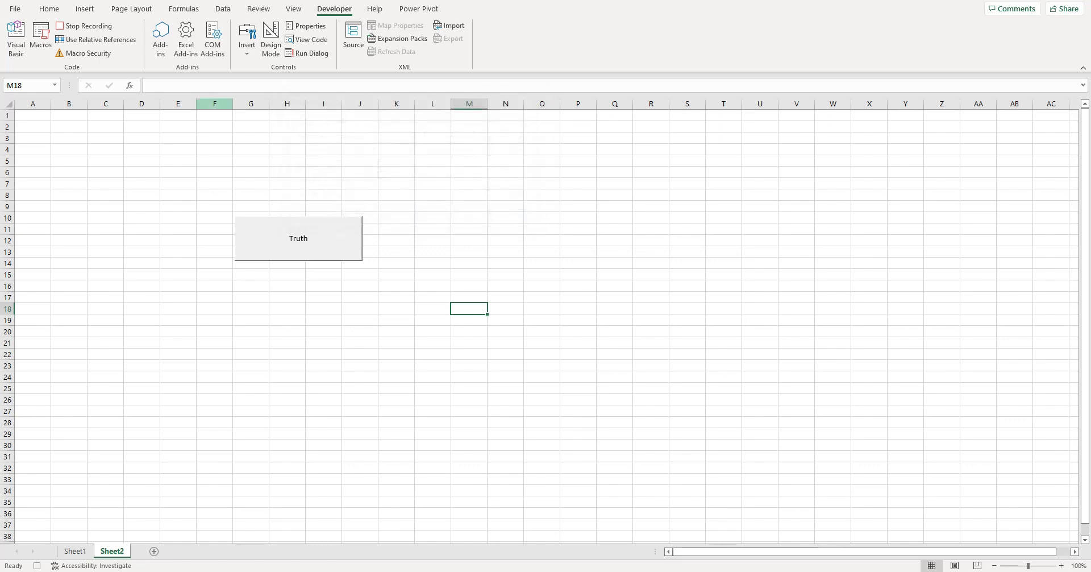
Stop the macro recording and run the Truth button a few times.
left_click(85, 26)
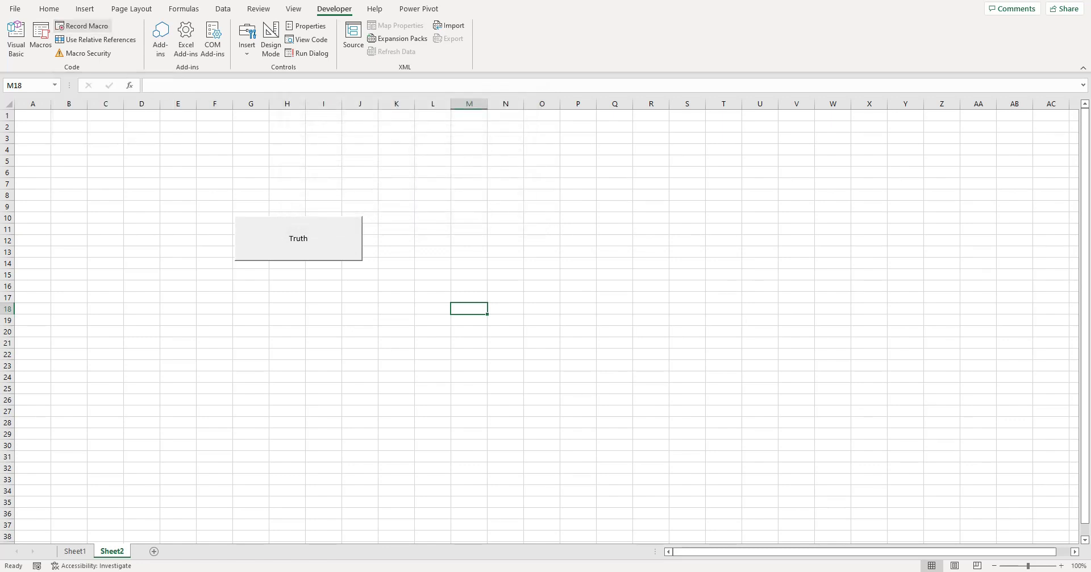
left_click_drag(469, 251, 433, 252)
left_click(469, 309)
left_click(298, 238)
left_click(299, 239)
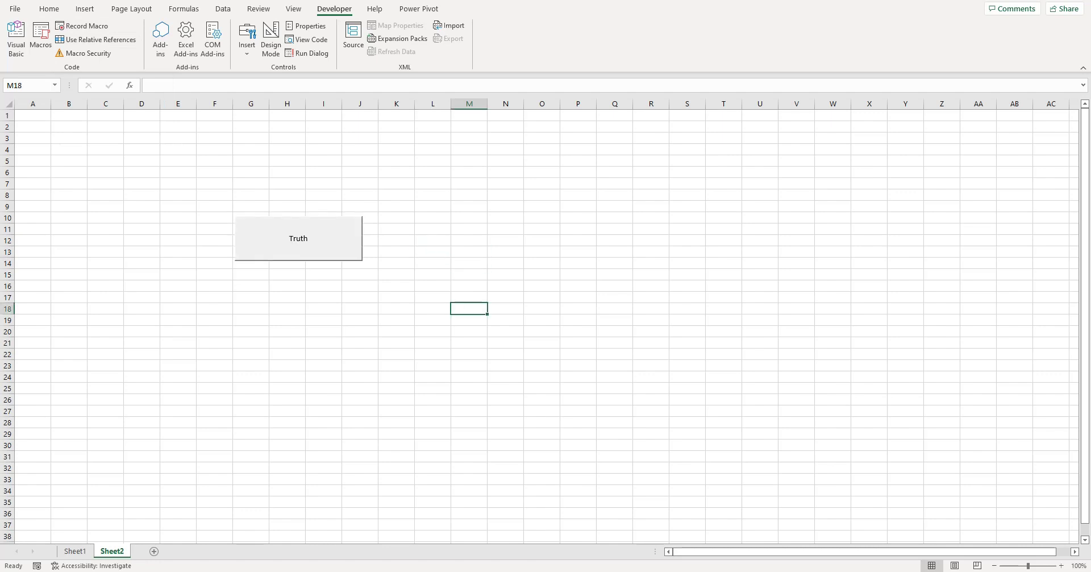
left_click(299, 238)
Type a sample person's name into test cells N11 and S12.
left_click_drag(506, 229, 542, 229)
left_click(506, 229)
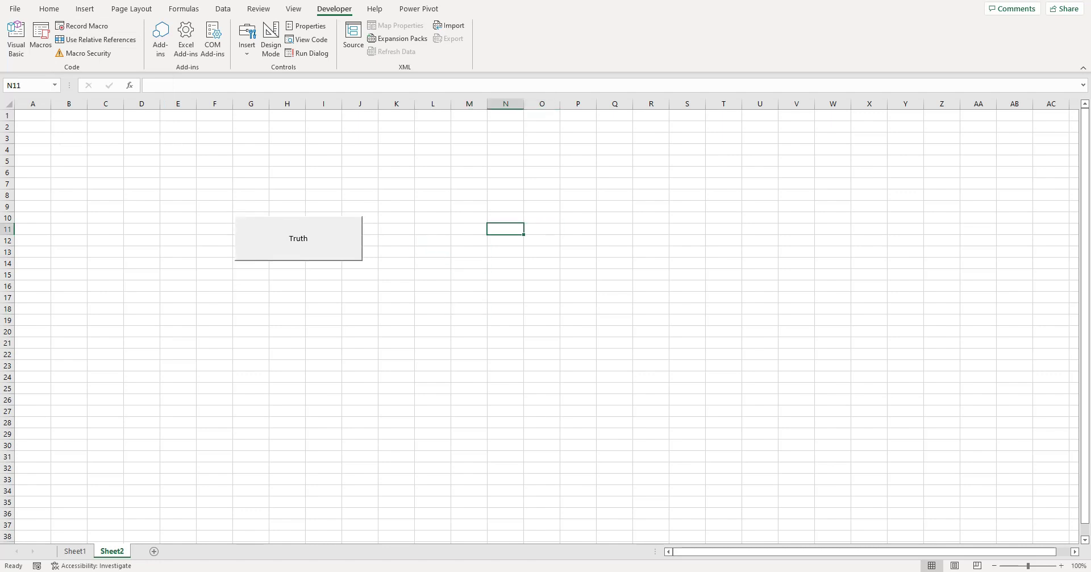
type("Alex Ong")
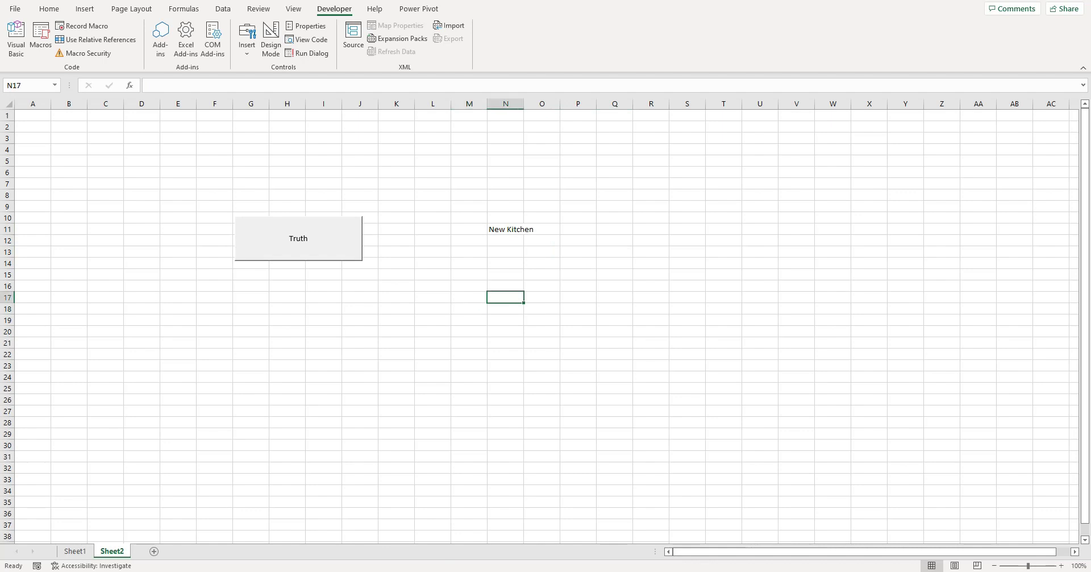
type("Alex Ong")
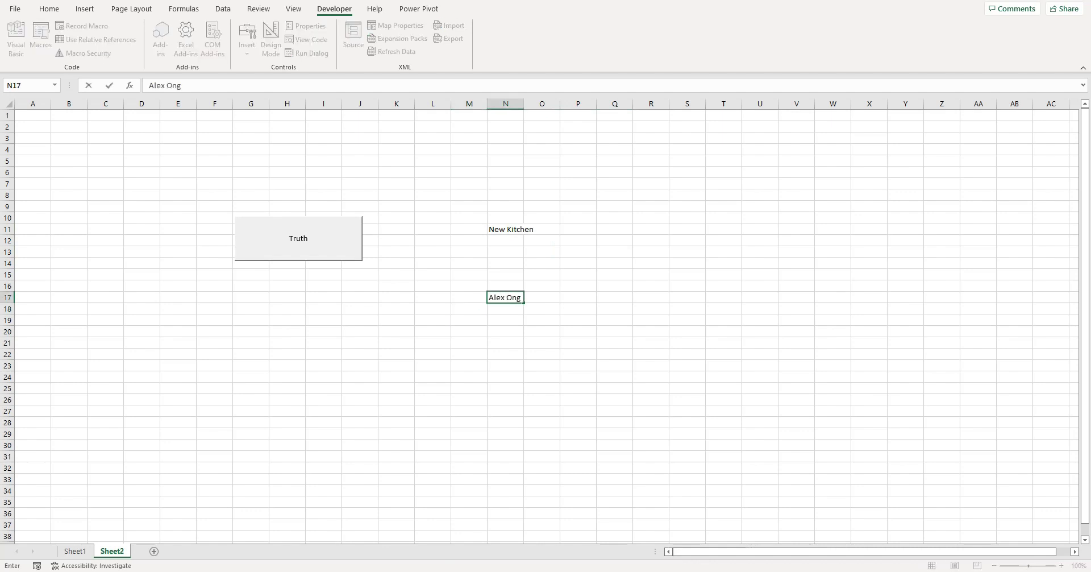
key("Return")
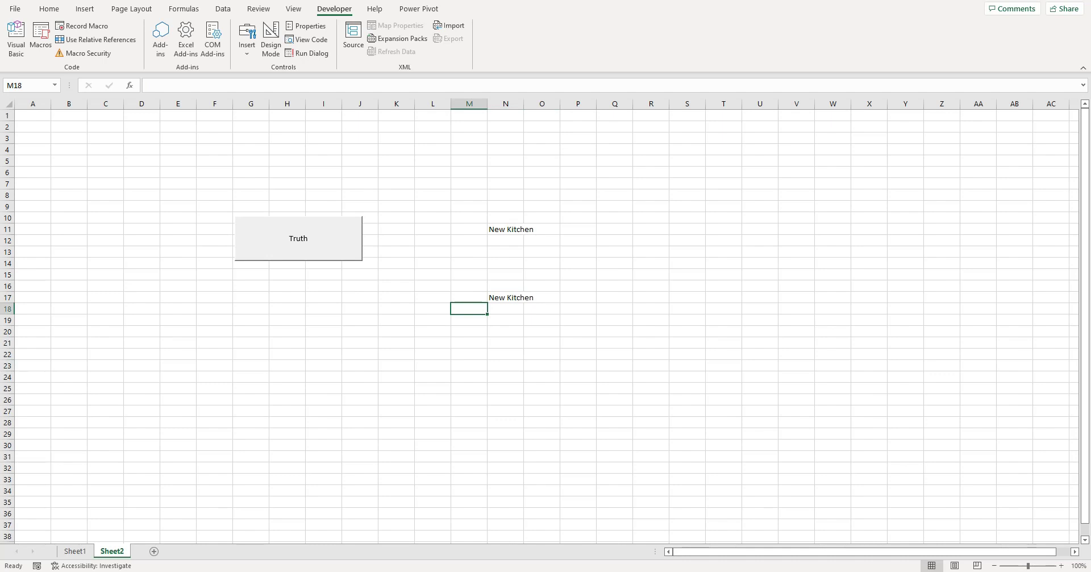
left_click(686, 241)
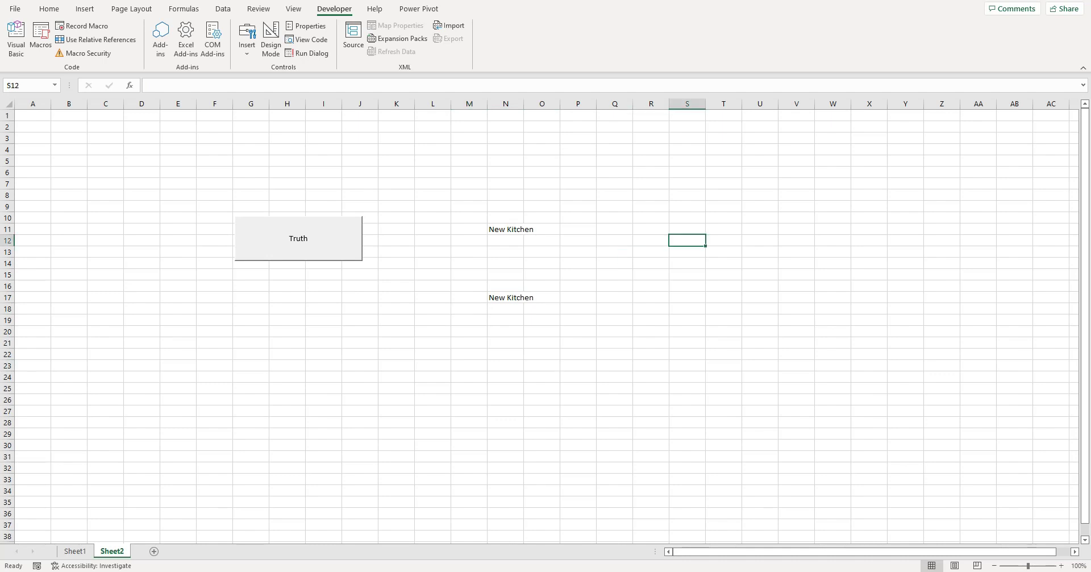
type("Alex Ong")
left_click(723, 308)
Copy the S12 sample name and paste it across I21:X34, W8:AA15 and A4:E14.
left_click(687, 240)
key("ctrl+c")
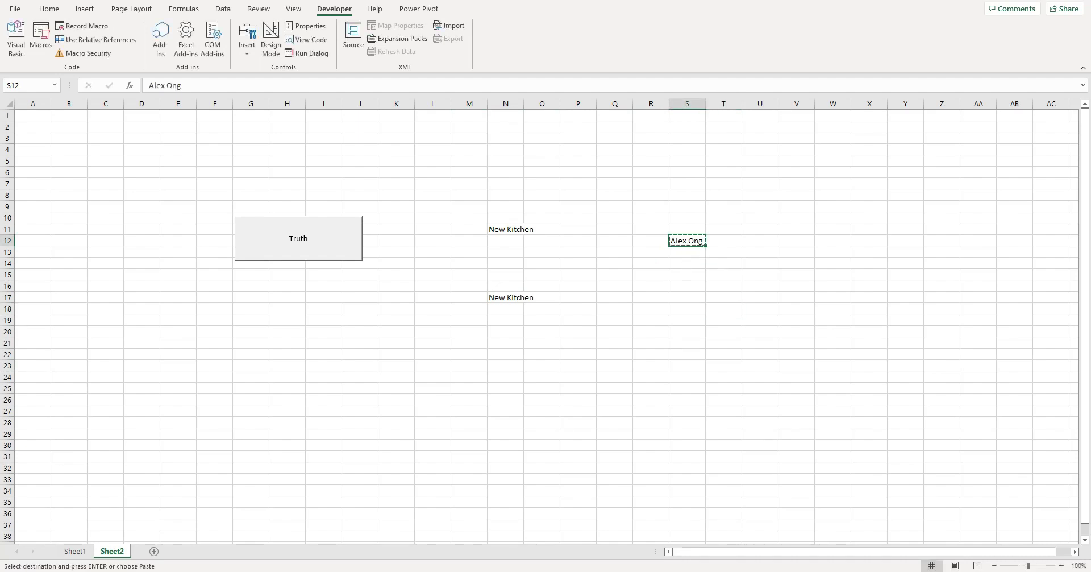
left_click_drag(323, 343, 869, 490)
key("ctrl+v")
left_click(907, 505)
left_click(907, 505)
left_click_drag(832, 195, 978, 275)
key("ctrl+v")
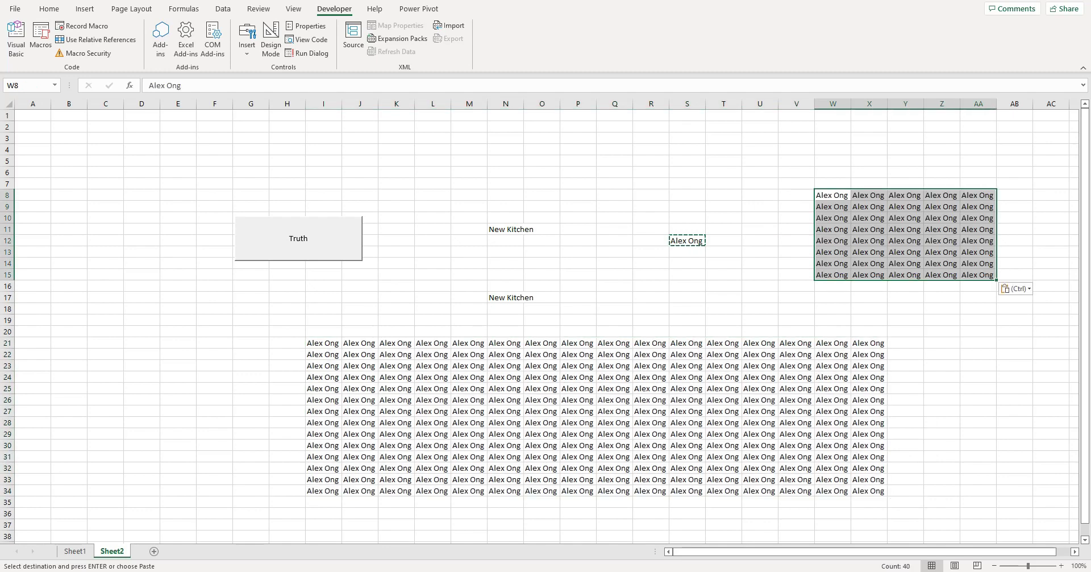
left_click_drag(32, 149, 177, 263)
key("ctrl+v")
left_click(396, 274)
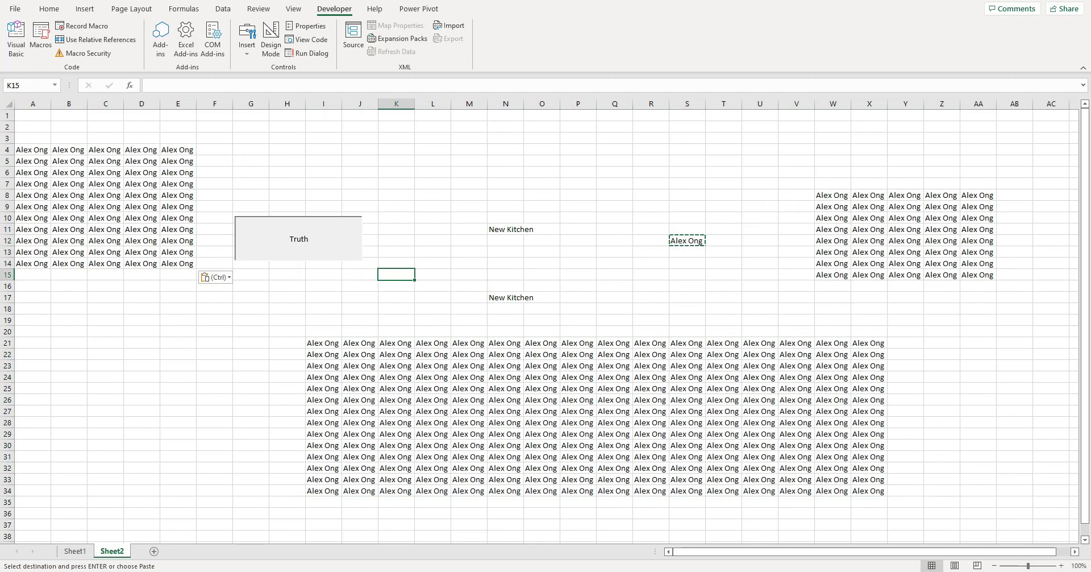
Run Truth to turn every entry into New Kitchen, then delete everything in A1:AB37.
left_click(298, 238)
key("Escape")
left_click_drag(33, 114, 1014, 525)
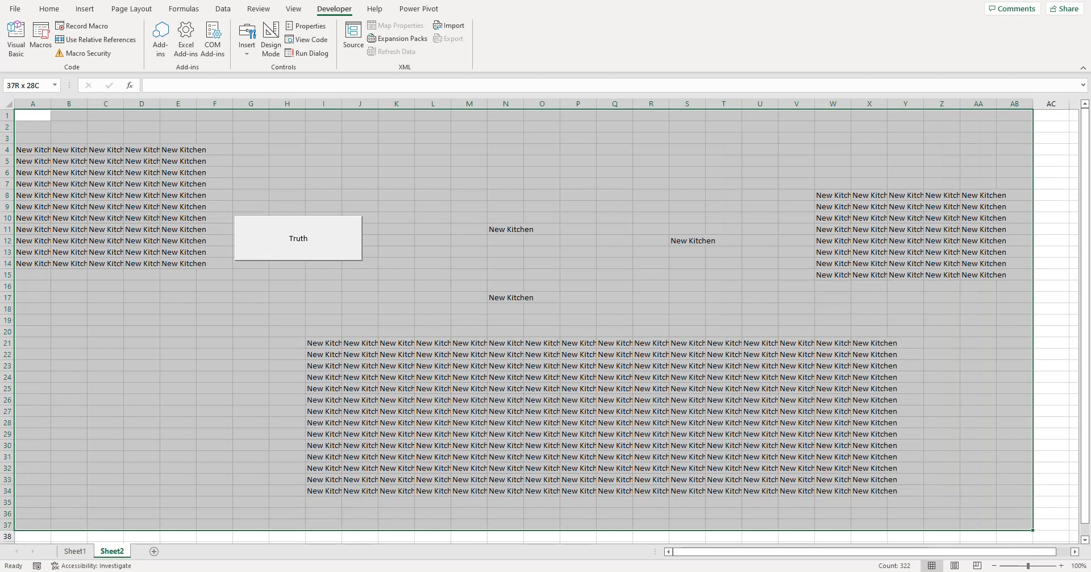
key("Delete")
left_click_drag(434, 423, 467, 413)
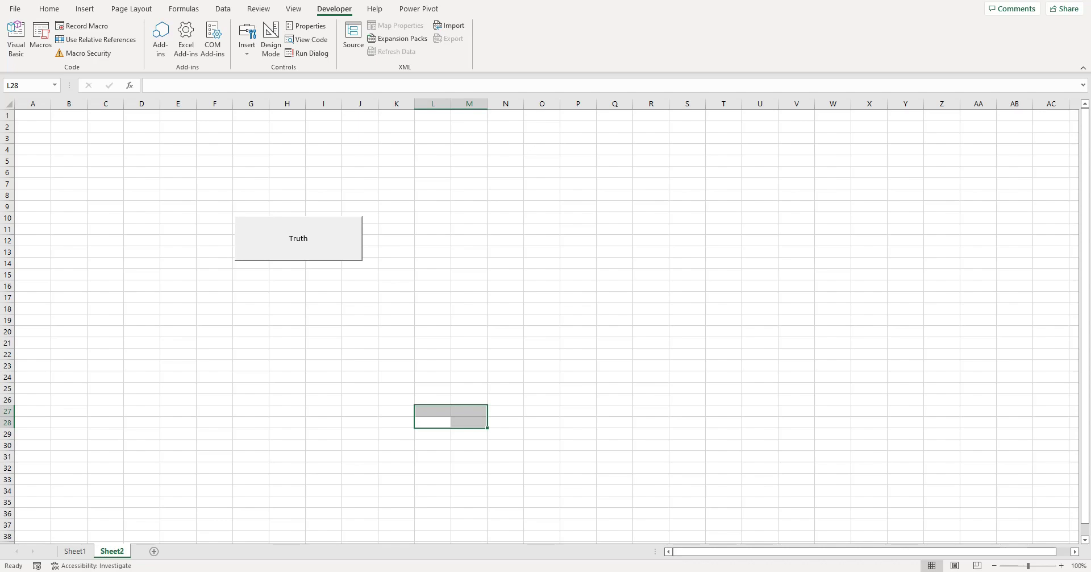
On Sheet1, draw a form button over B1:C3.
left_click(74, 550)
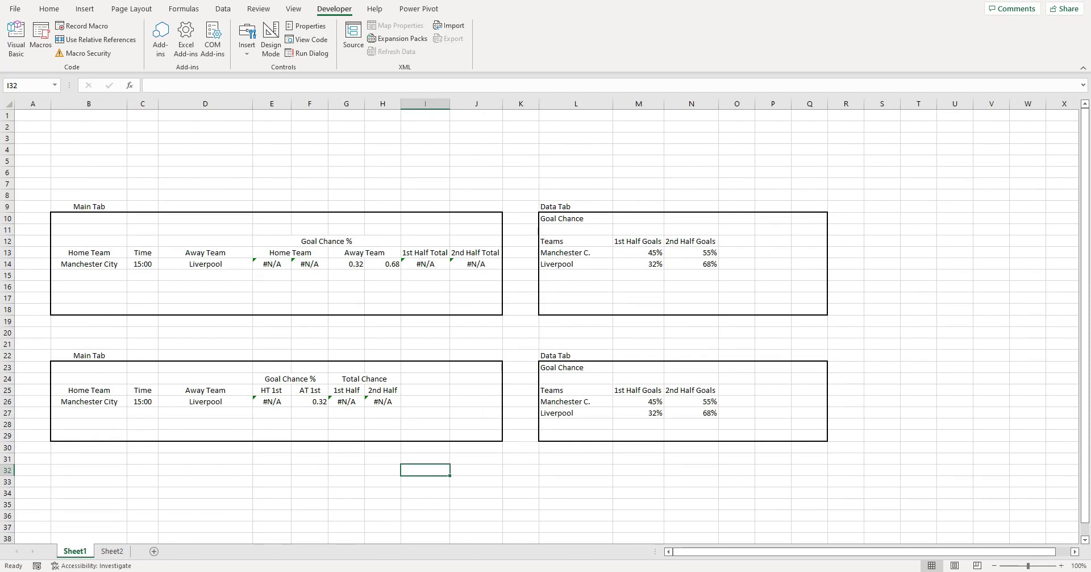
left_click(272, 263)
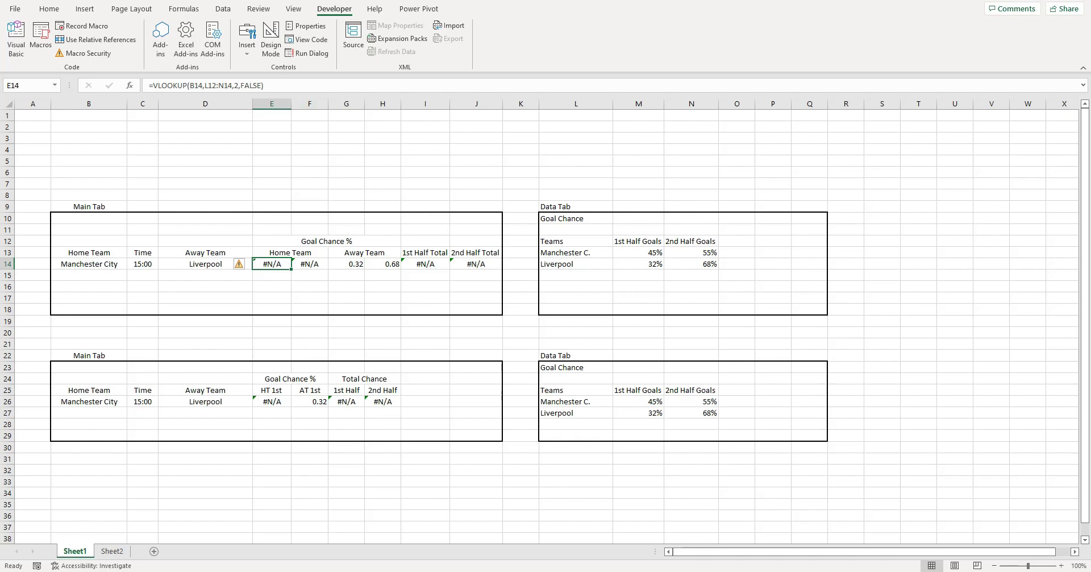
left_click(346, 149)
left_click(247, 40)
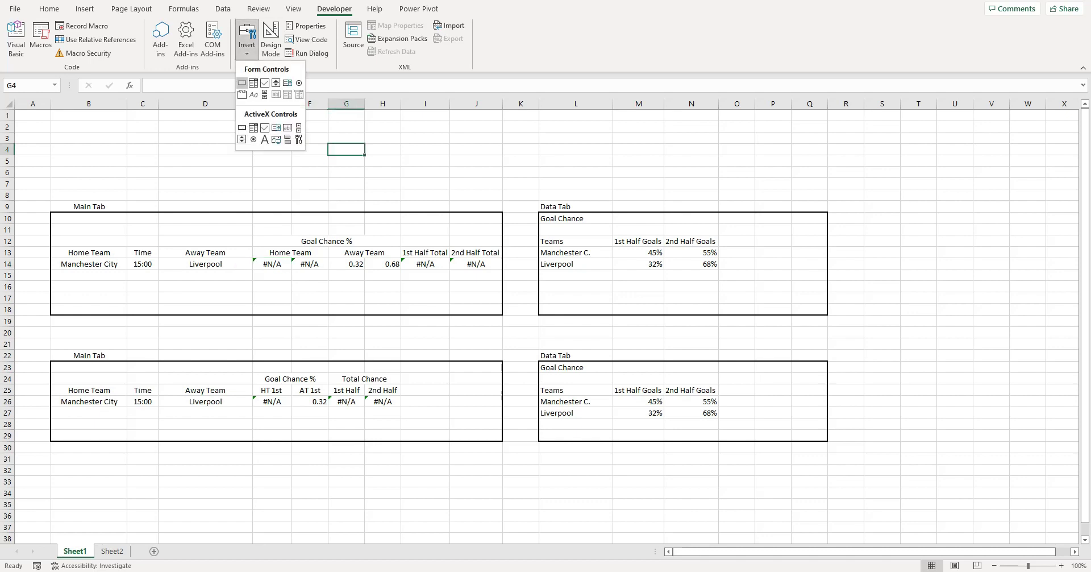
left_click(242, 83)
left_click_drag(22, 114, 136, 139)
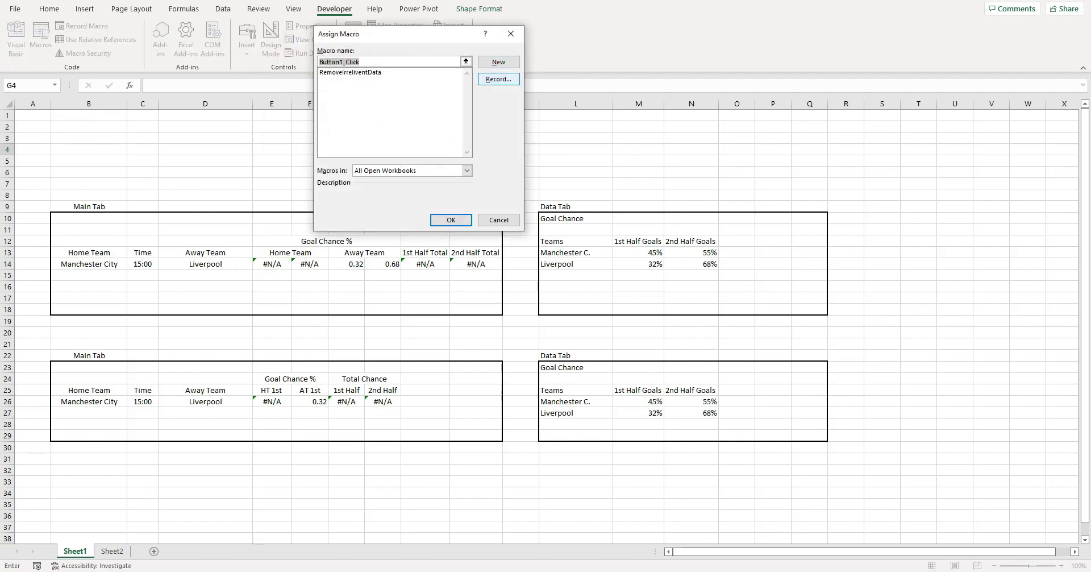
Start recording a macro for the button named NameFix, without the space.
left_click(498, 79)
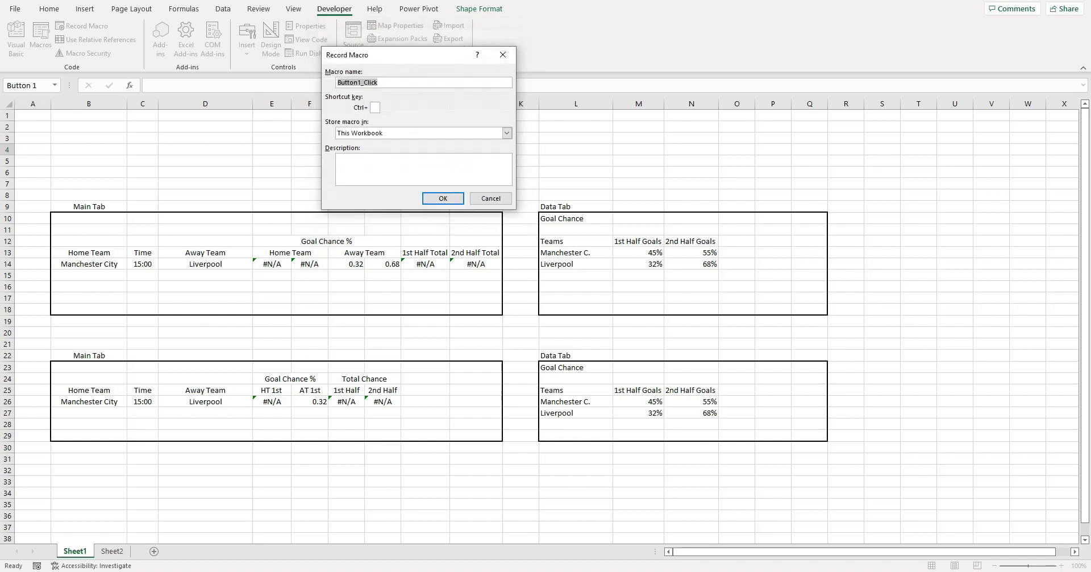
type("Name Fix")
key("Return")
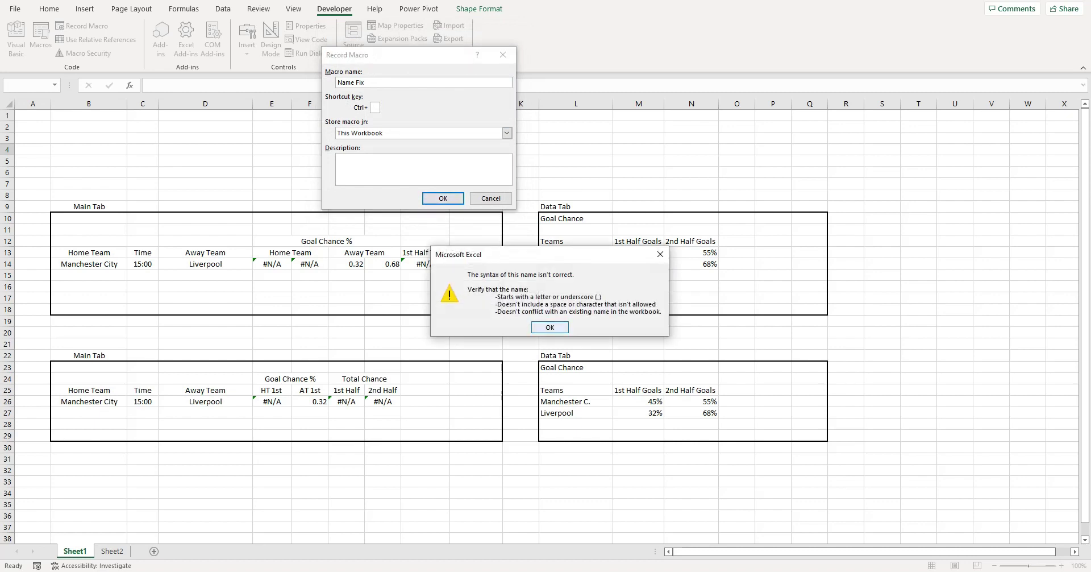
key("Return")
left_click(356, 83)
key("BackSpace")
left_click(442, 198)
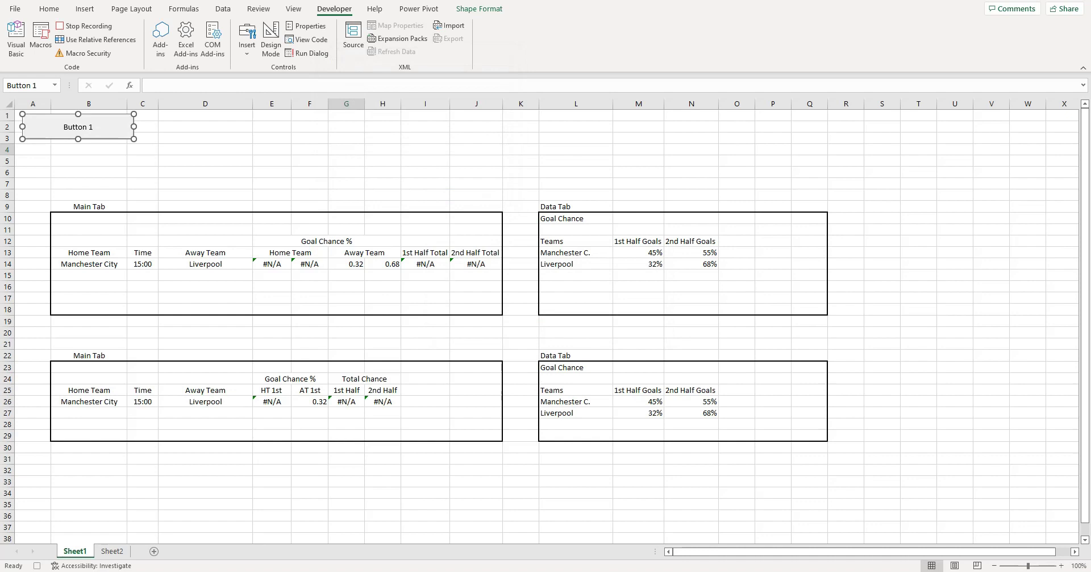
Change the button's label from Button 1 to 'Name Fix'.
right_click(94, 128)
left_click(122, 189)
key("Delete")
key("Delete")
key("Delete")
key("Delete")
key("Delete")
key("Delete")
key("Delete")
key("Delete")
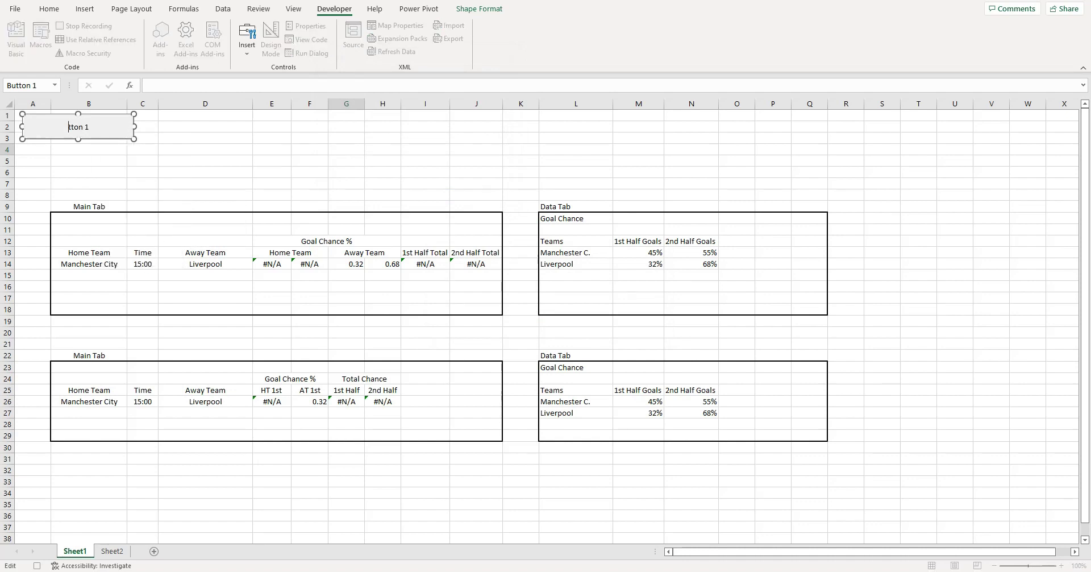
type("Name Fix")
key("Return")
left_click(205, 161)
Open the NameFix macro's code in the VBA editor and select all of it.
right_click(104, 124)
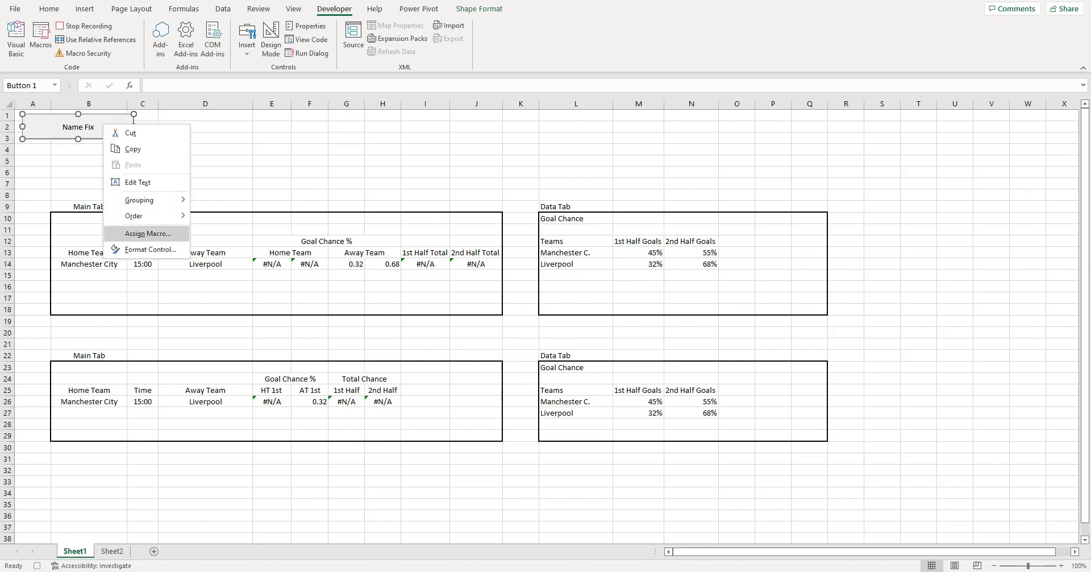
left_click(147, 233)
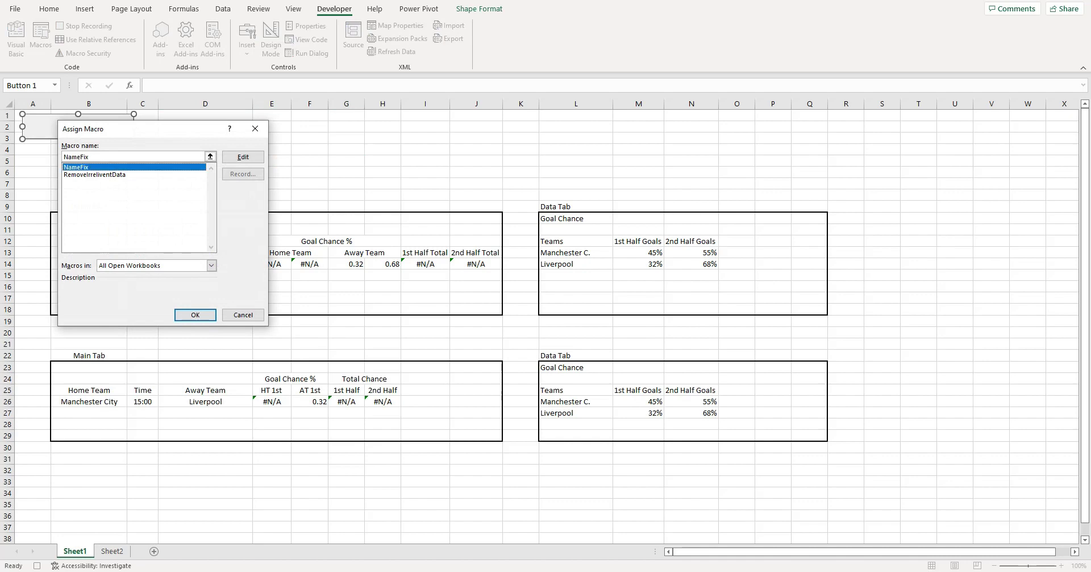
left_click(243, 156)
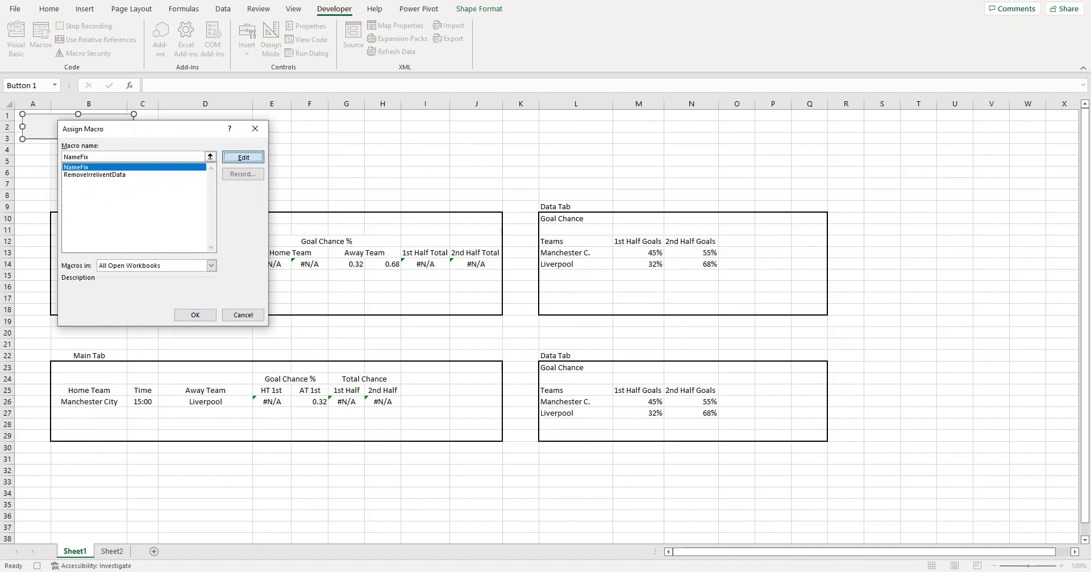
key("ctrl+a")
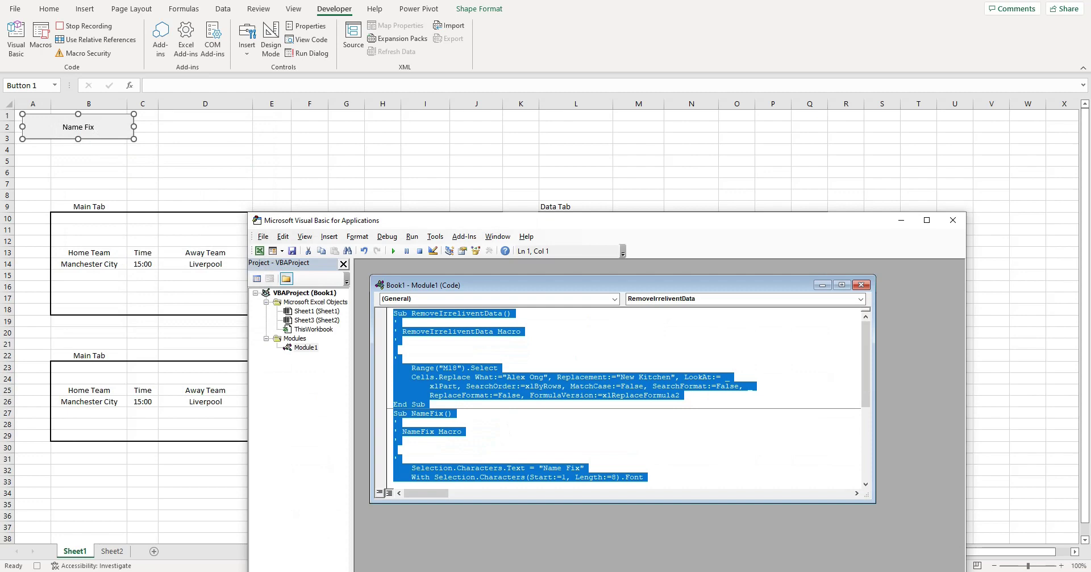
Delete the old macro code and close the VBA editor, returning to Sheet1.
key("Delete")
left_click(862, 284)
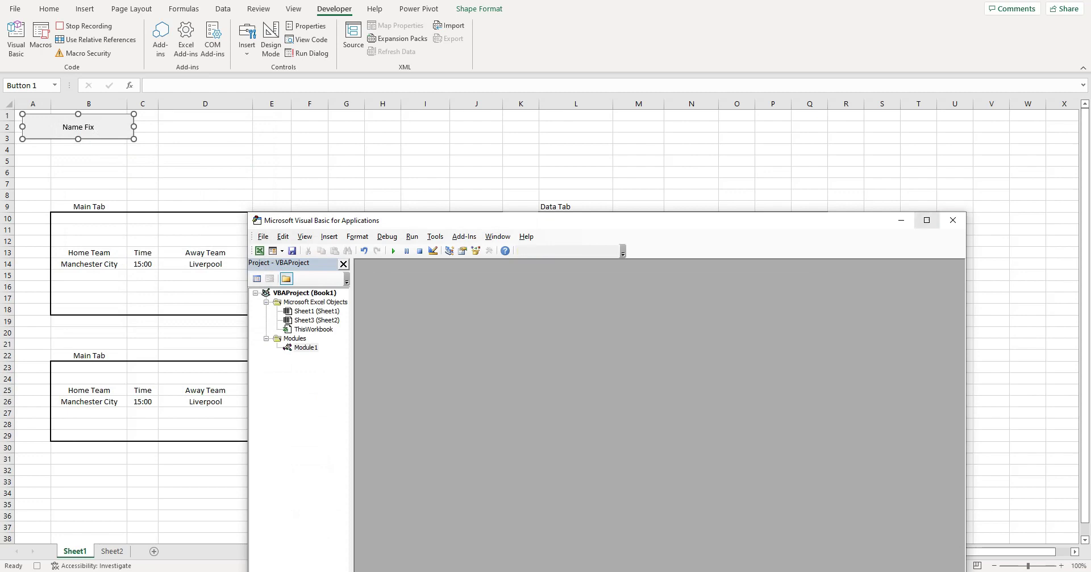
left_click(953, 220)
left_click(205, 172)
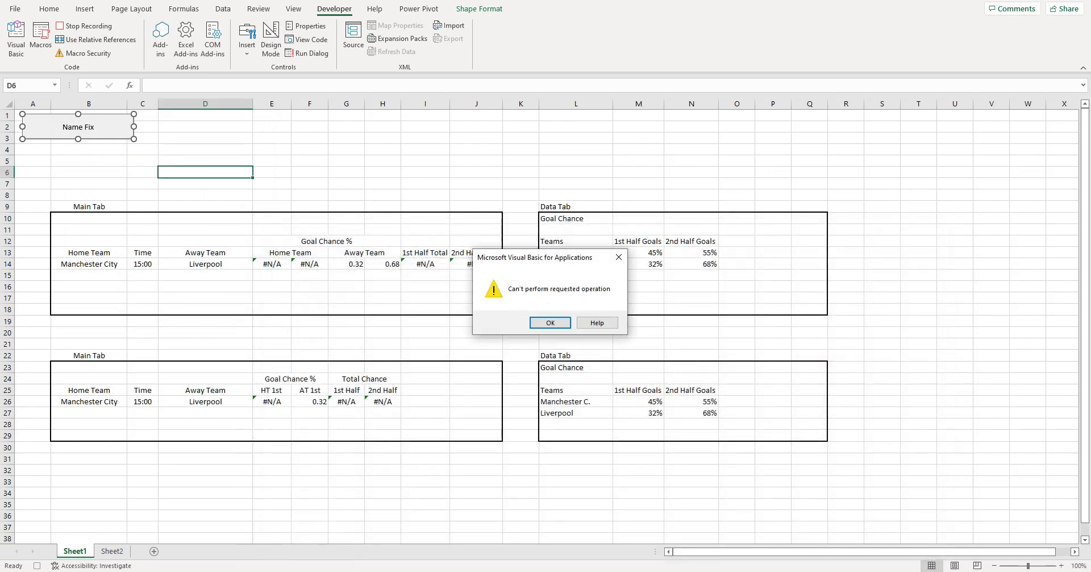
left_click(550, 322)
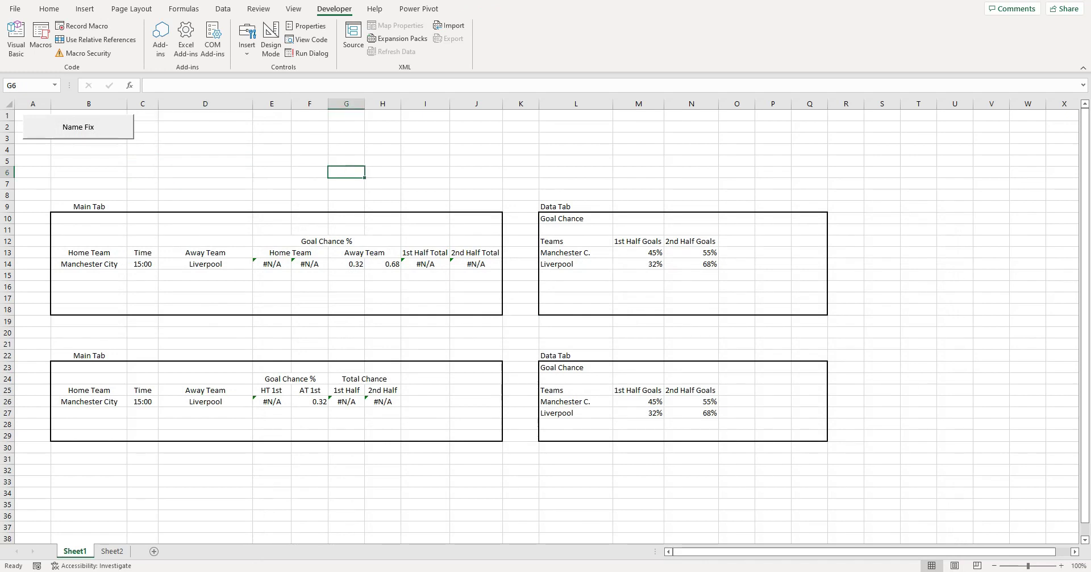
Begin recording a new NameFix macro for the Name Fix button.
right_click(112, 125)
left_click(155, 233)
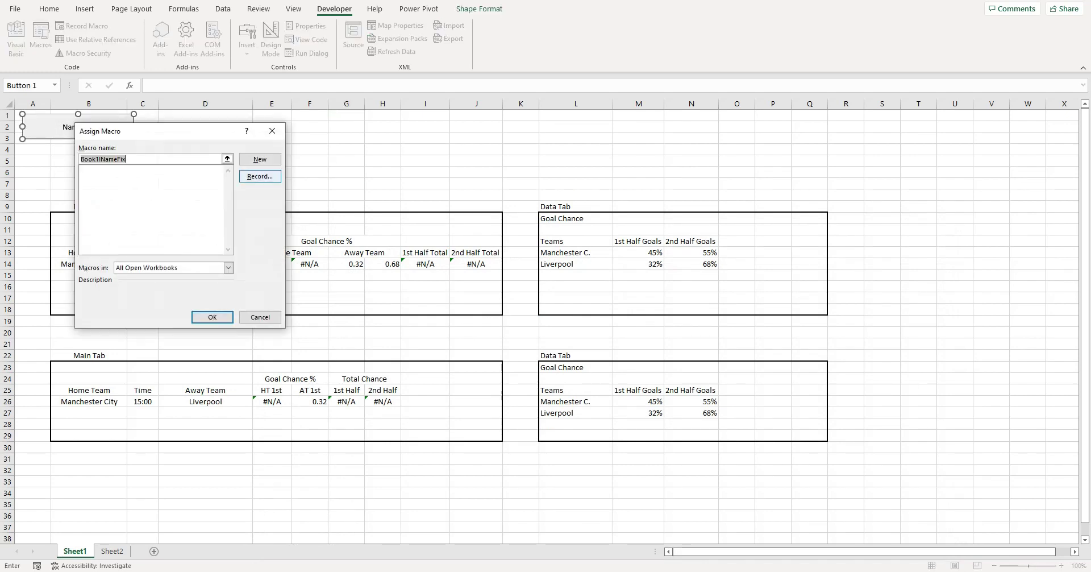
left_click(259, 176)
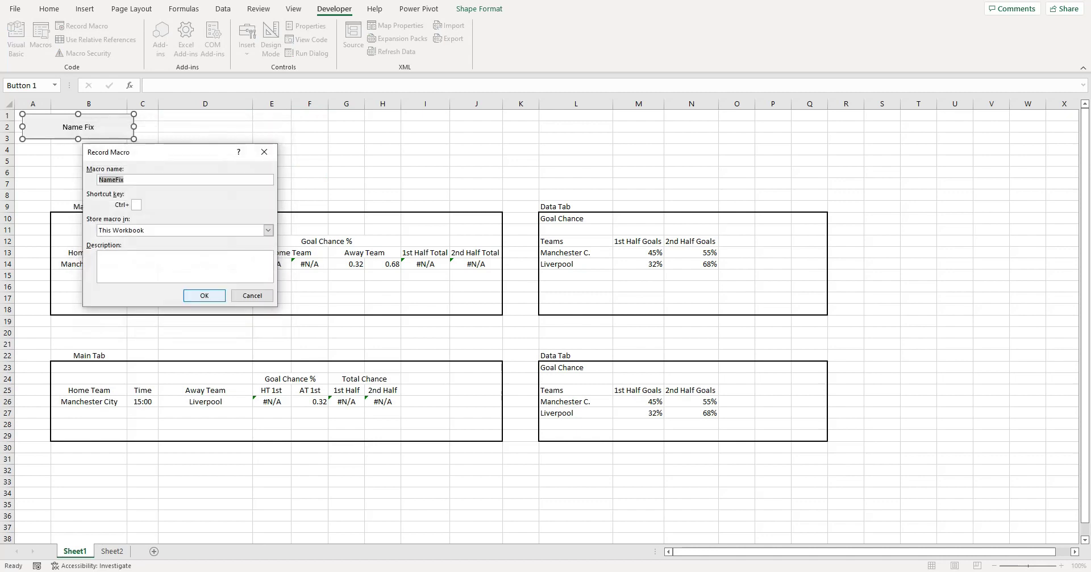
key("Return")
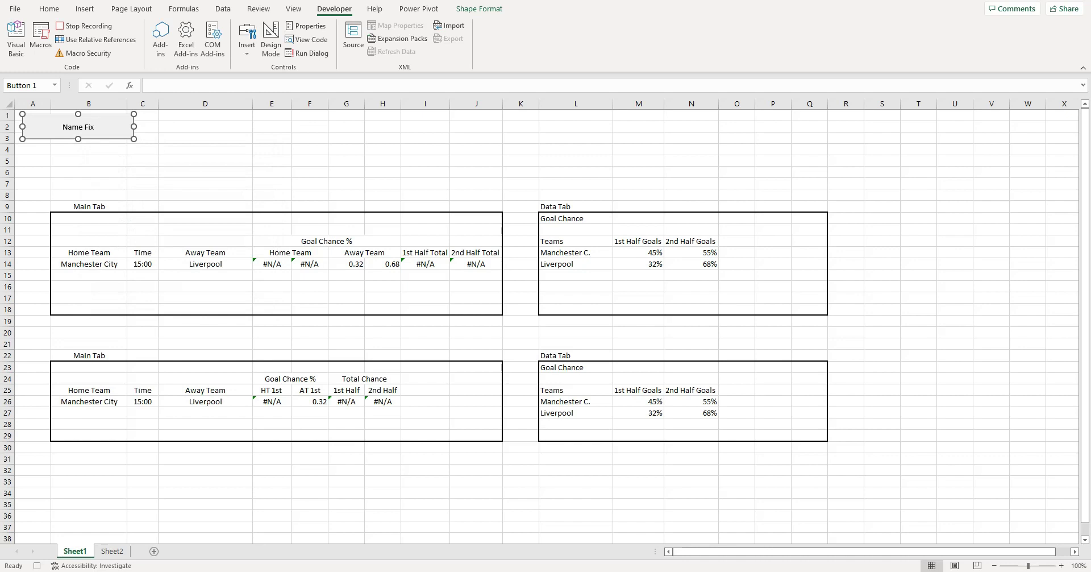
left_click(205, 139)
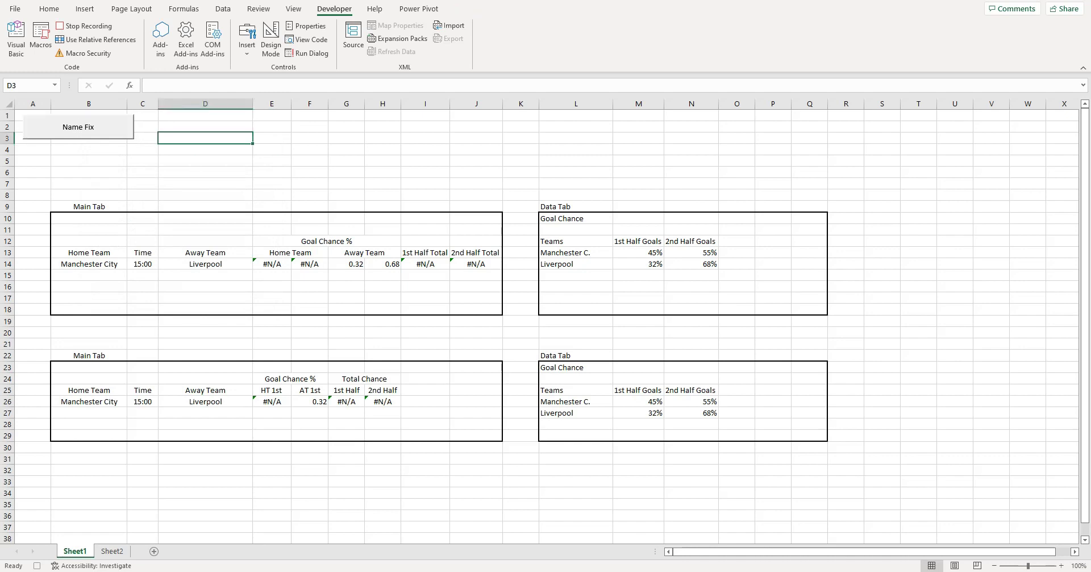
Replace all Manchester City with Manchester C. across the whole workbook.
key("ctrl+f")
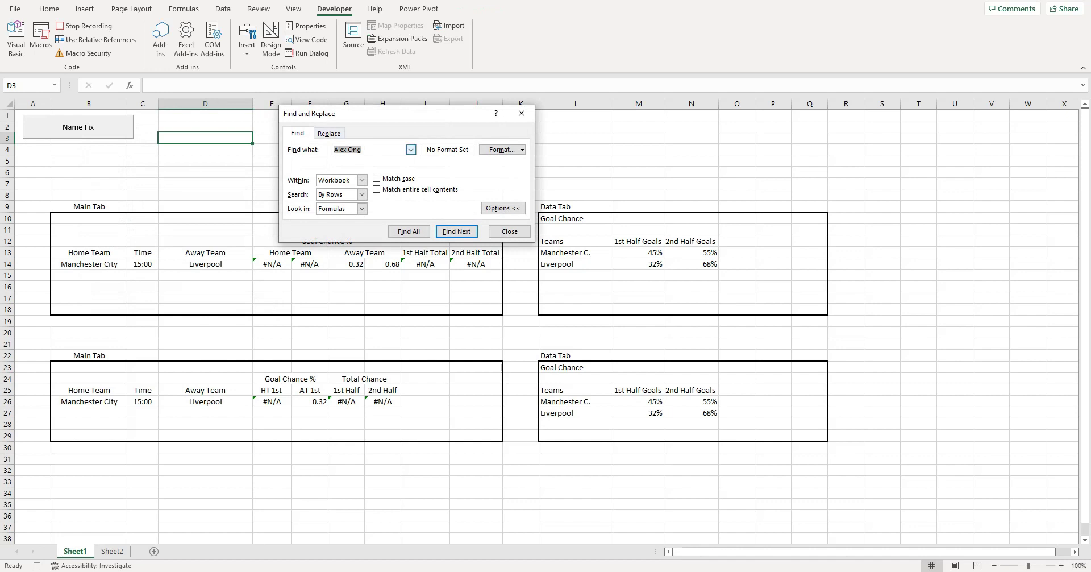
type("Manchester City")
key("ctrl+h")
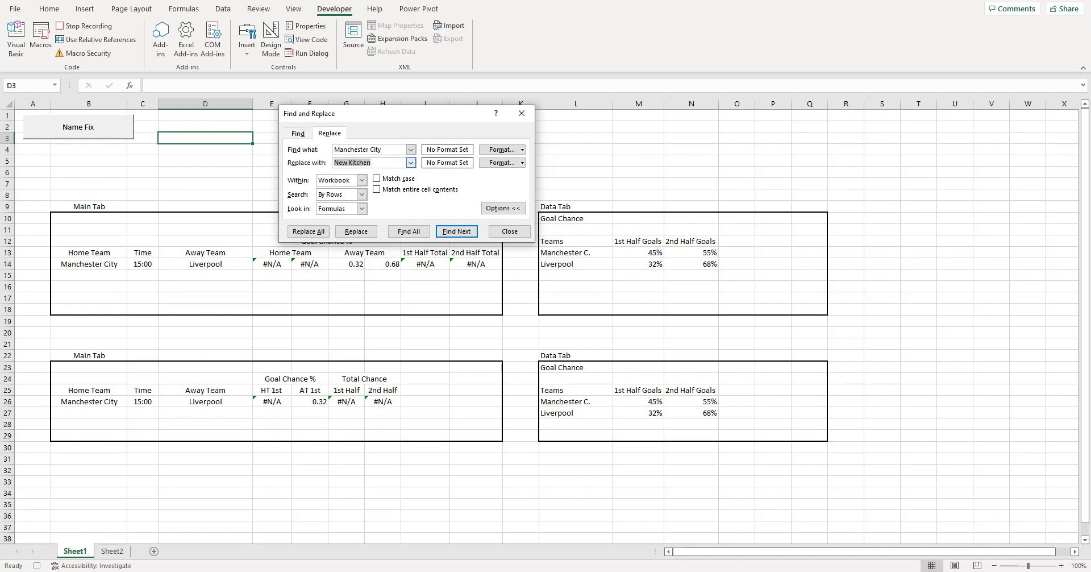
type("Manchester C.")
left_click(362, 180)
left_click(362, 181)
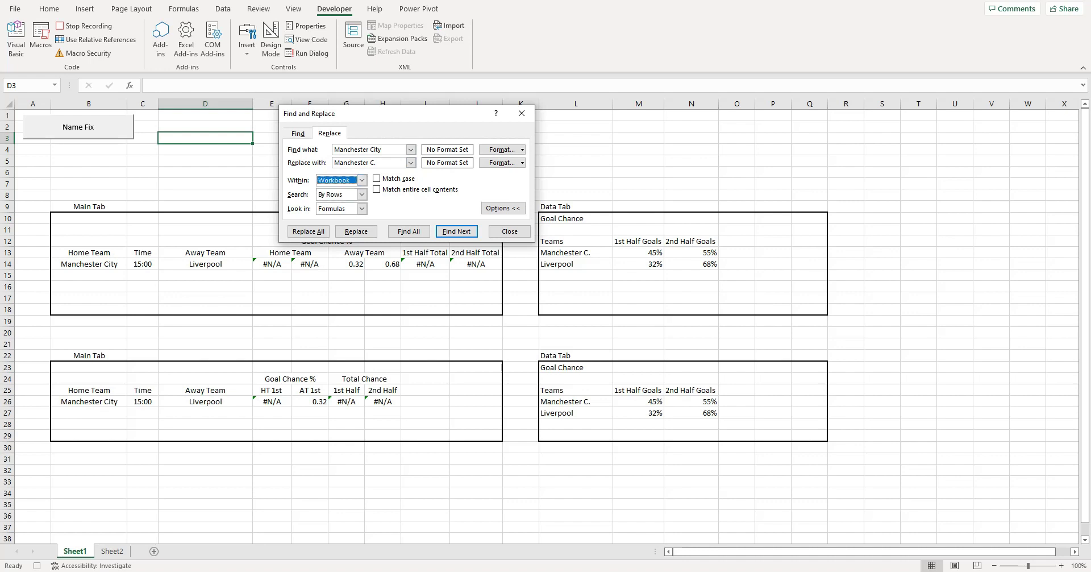
left_click(308, 230)
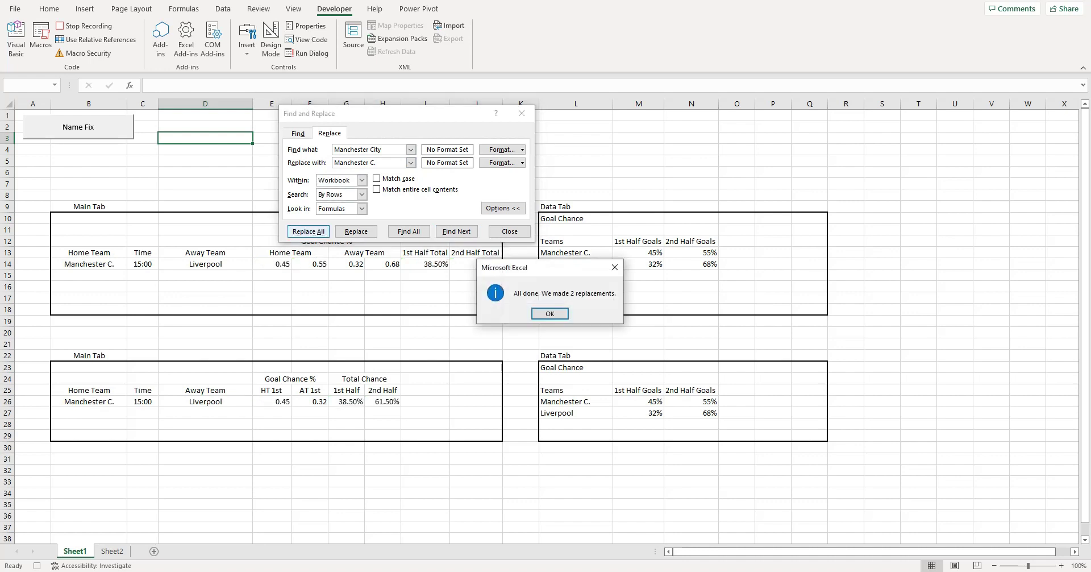
key("Return")
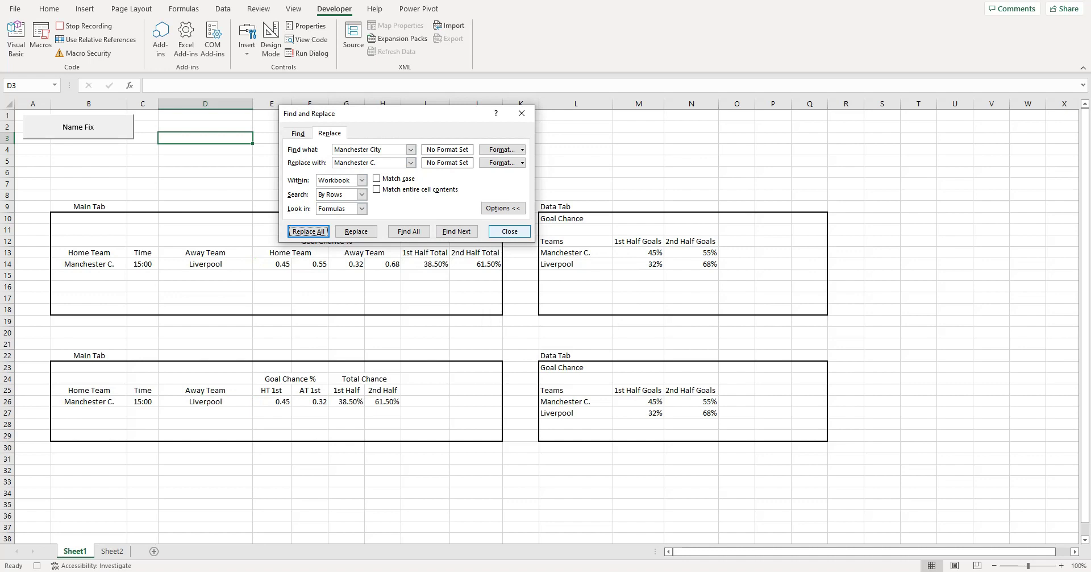
left_click(509, 230)
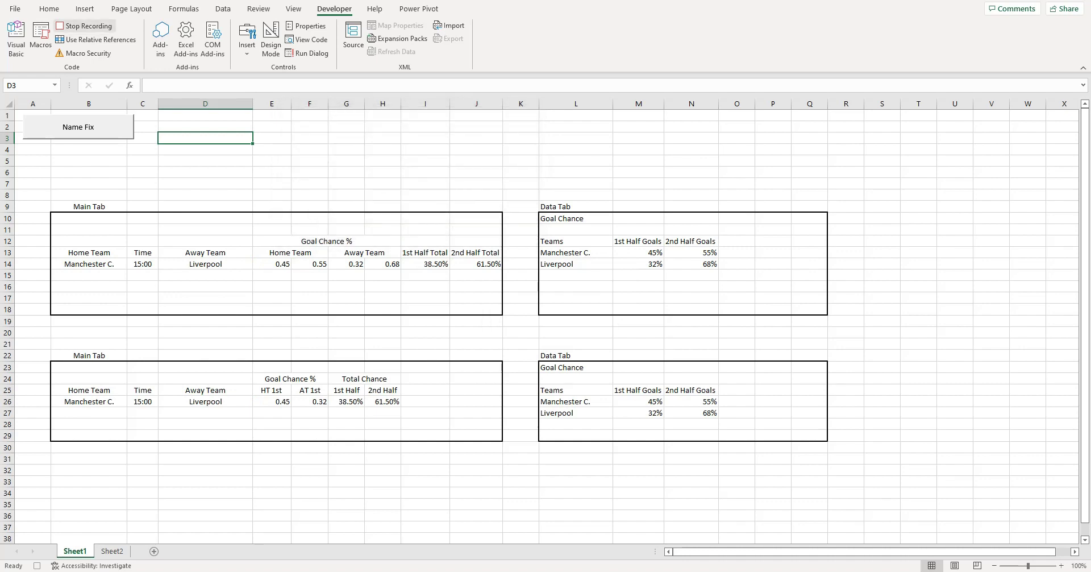
Stop recording NameFix and check the shortened team name in L13.
left_click(84, 25)
left_click_drag(346, 138, 346, 149)
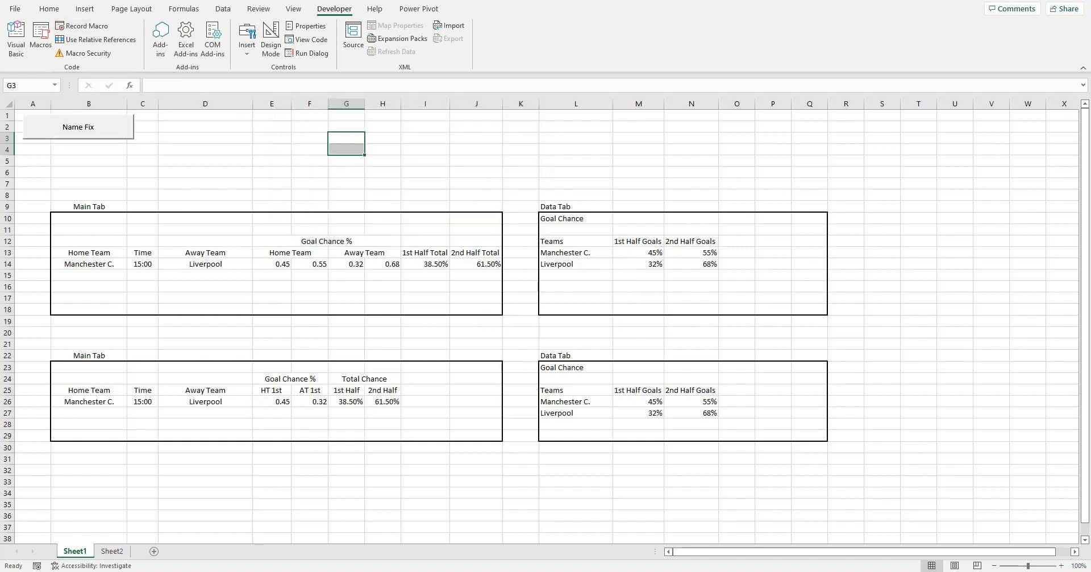
left_click(575, 253)
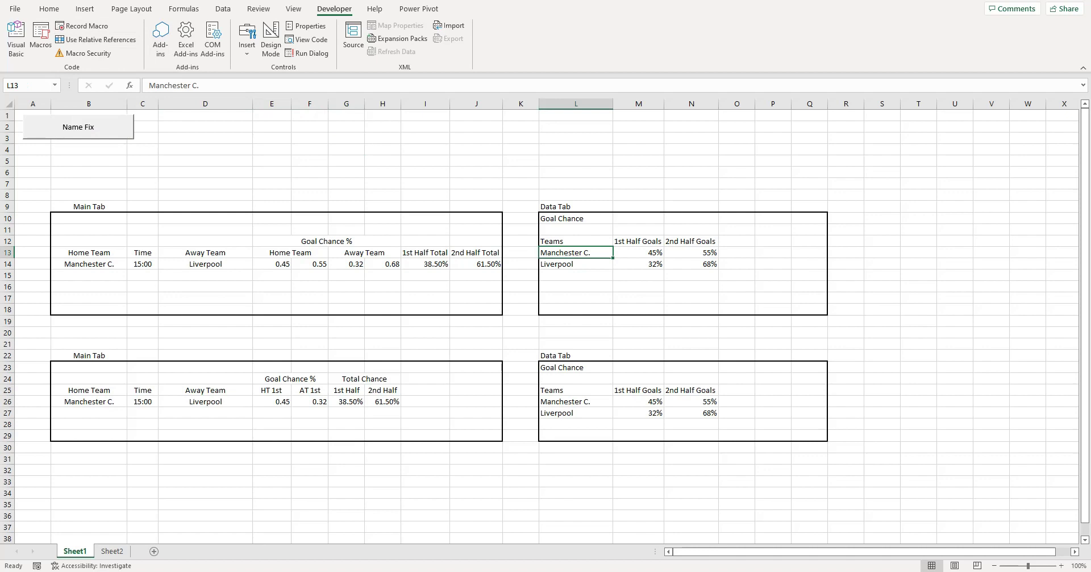
Restore Manchester City in B14 and B26, then run the Name Fix button.
left_click(88, 264)
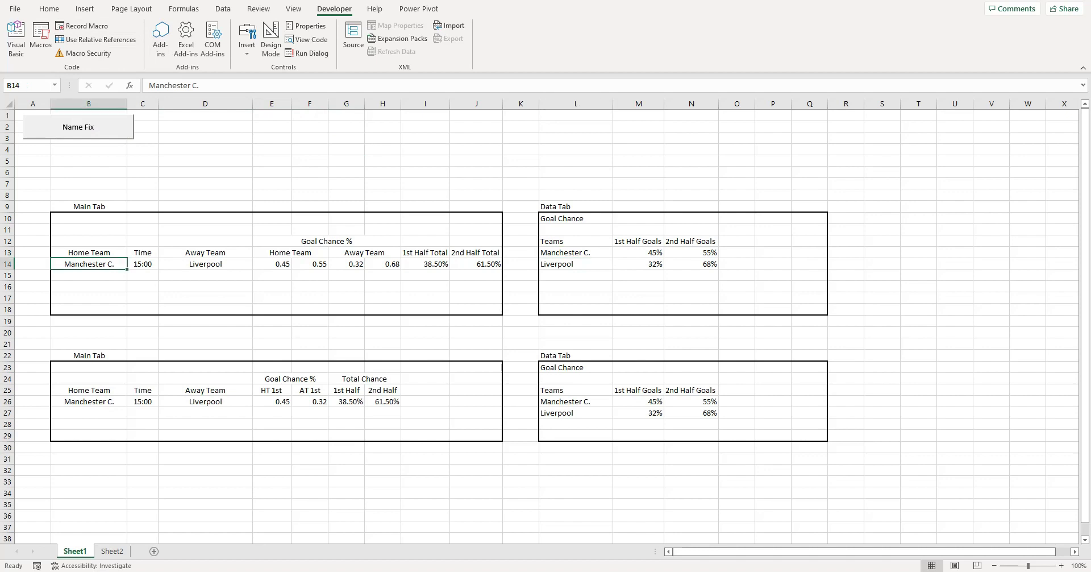
left_click(223, 9)
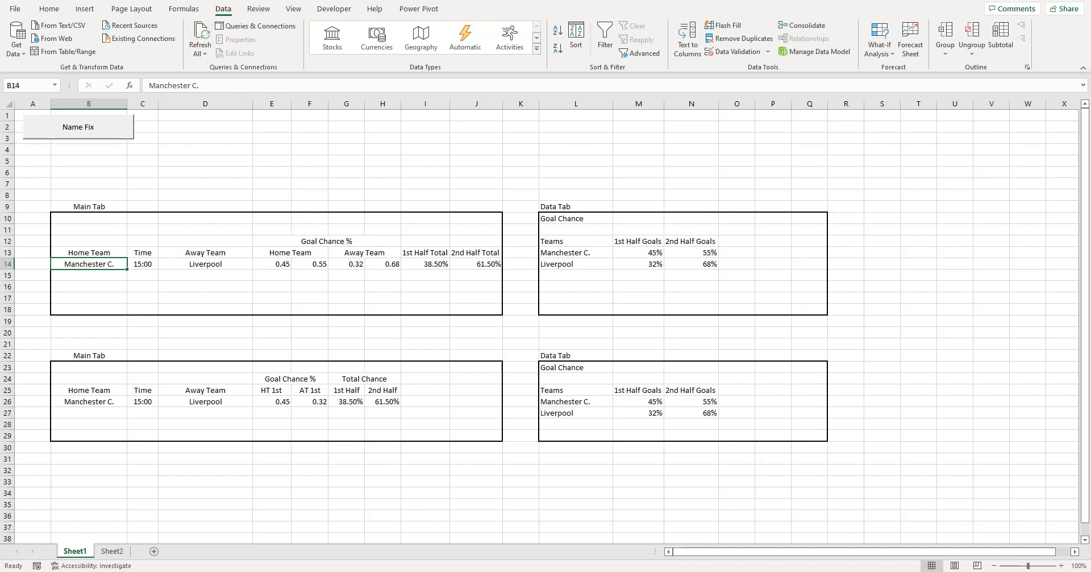
key("F2")
key("BackSpace")
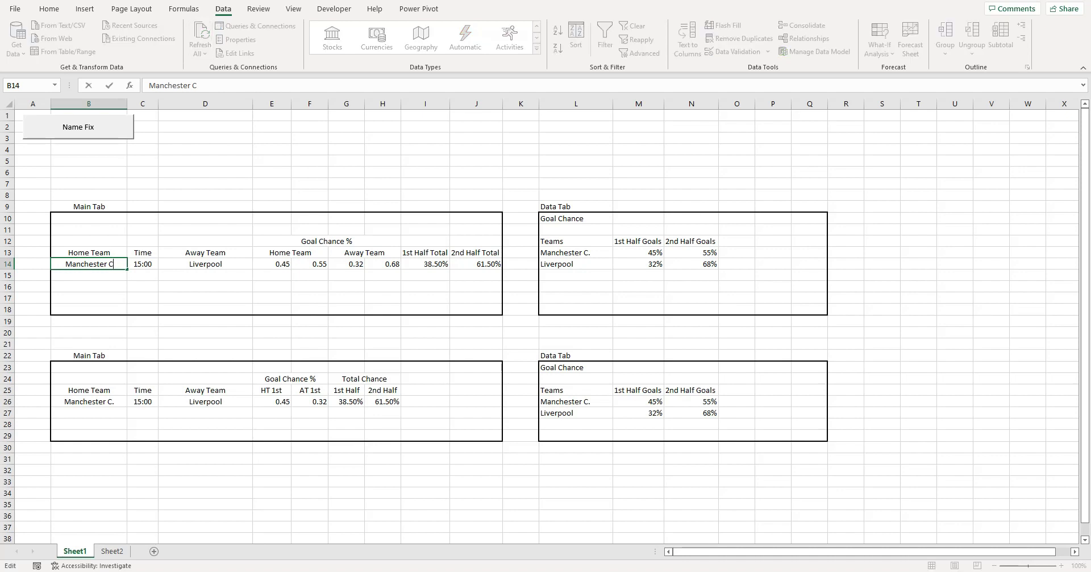
type("ity")
double_click(89, 401)
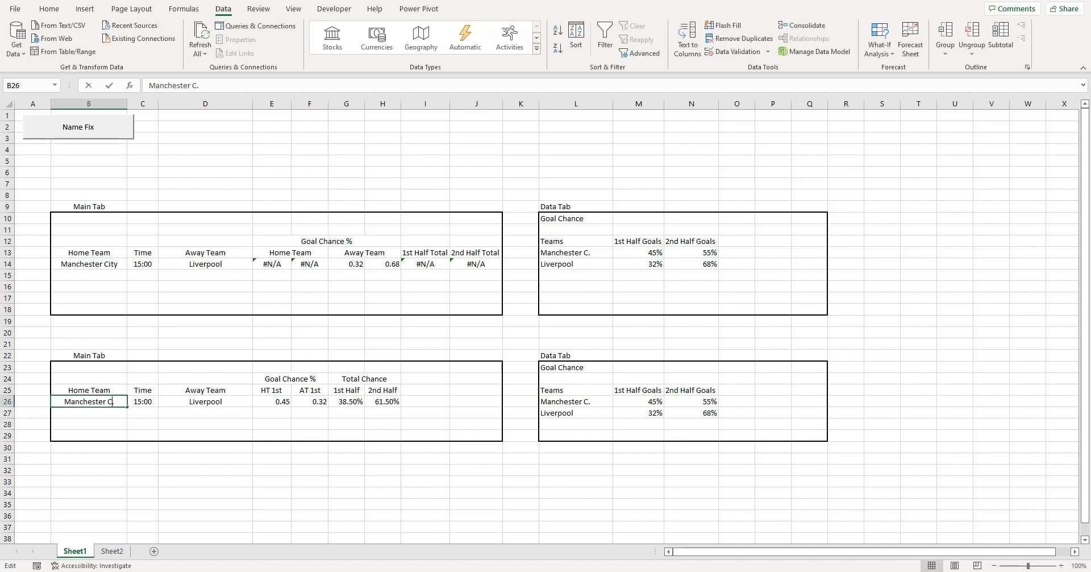
key("BackSpace")
type("ity")
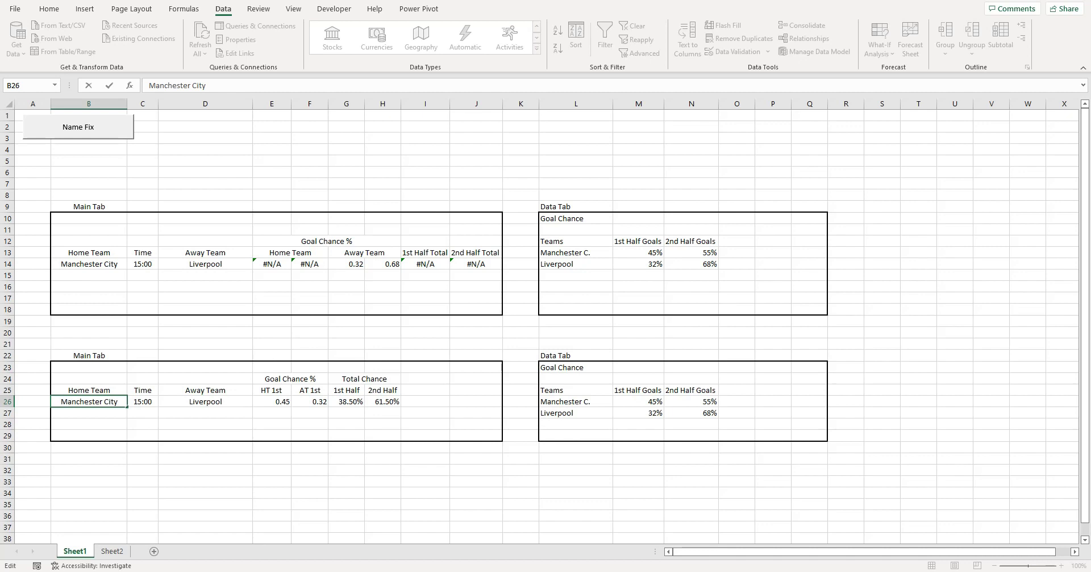
left_click(918, 287)
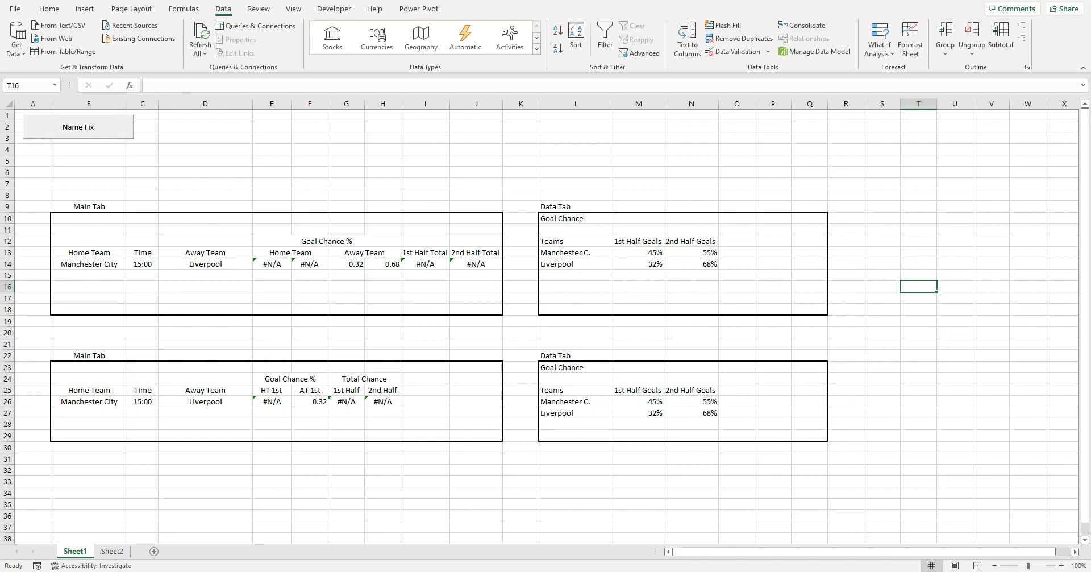
left_click(79, 126)
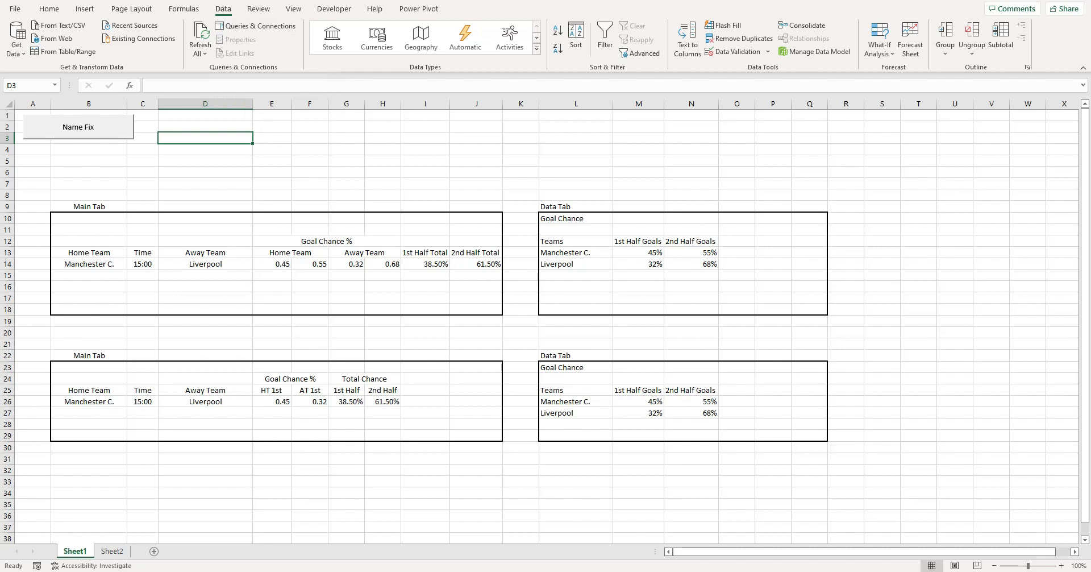
Delete all of the NameFix macro's code and close the VBA editor.
right_click(109, 127)
left_click(142, 239)
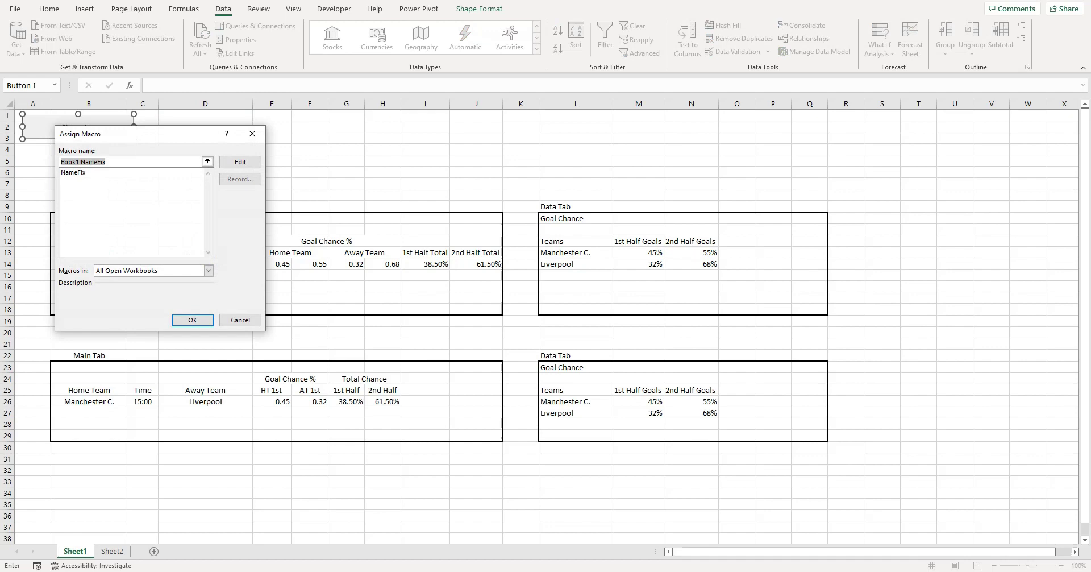
left_click(74, 172)
left_click(239, 162)
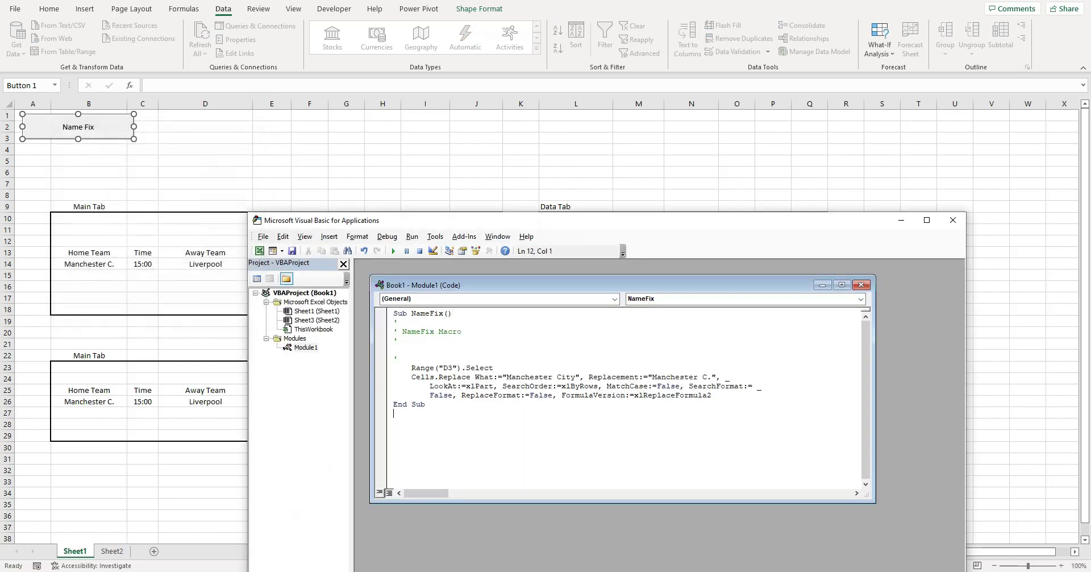
key("ctrl+a")
key("Delete")
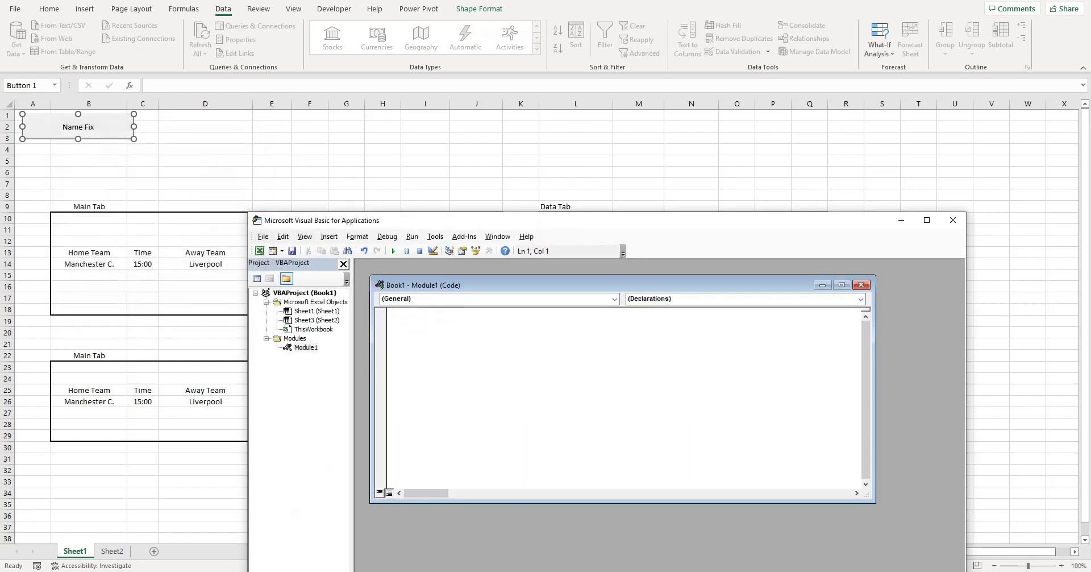
left_click(952, 220)
left_click(205, 150)
Enter Manchester City and Manchester United in B14:B15 and copy them to B26:B27.
left_click(89, 275)
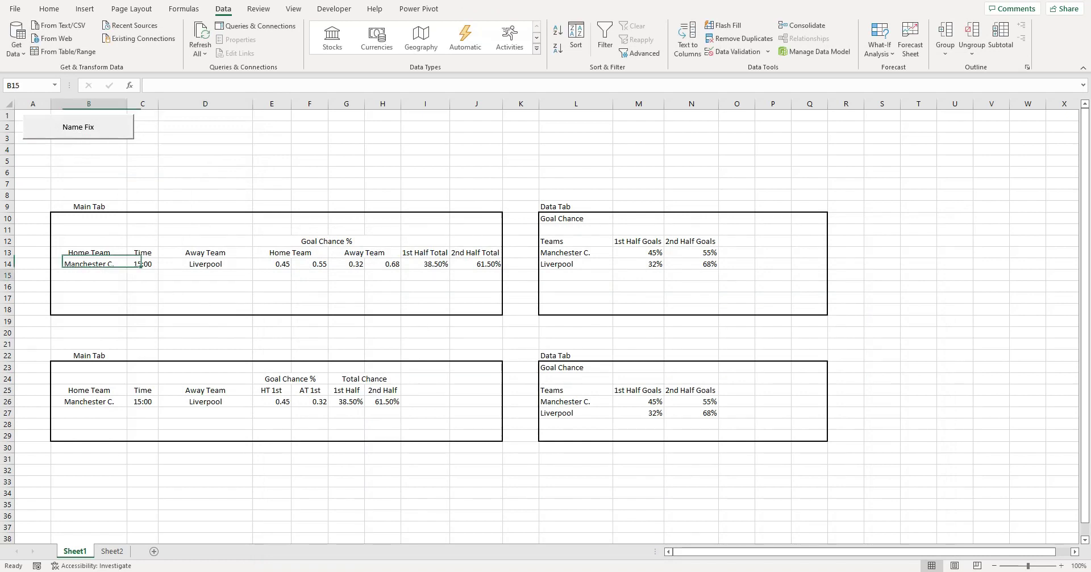
type("Mancheste")
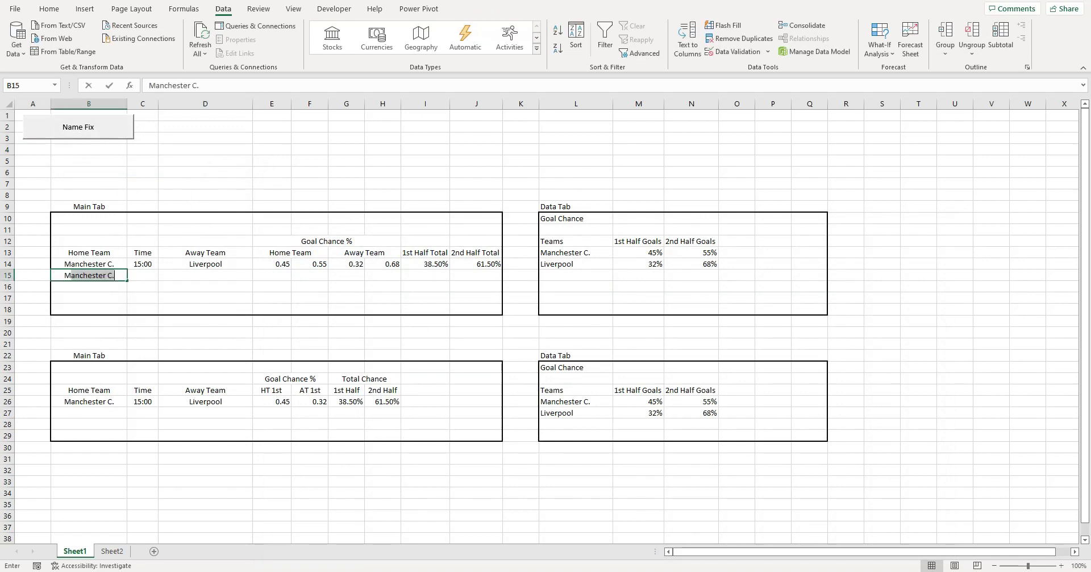
type("r ")
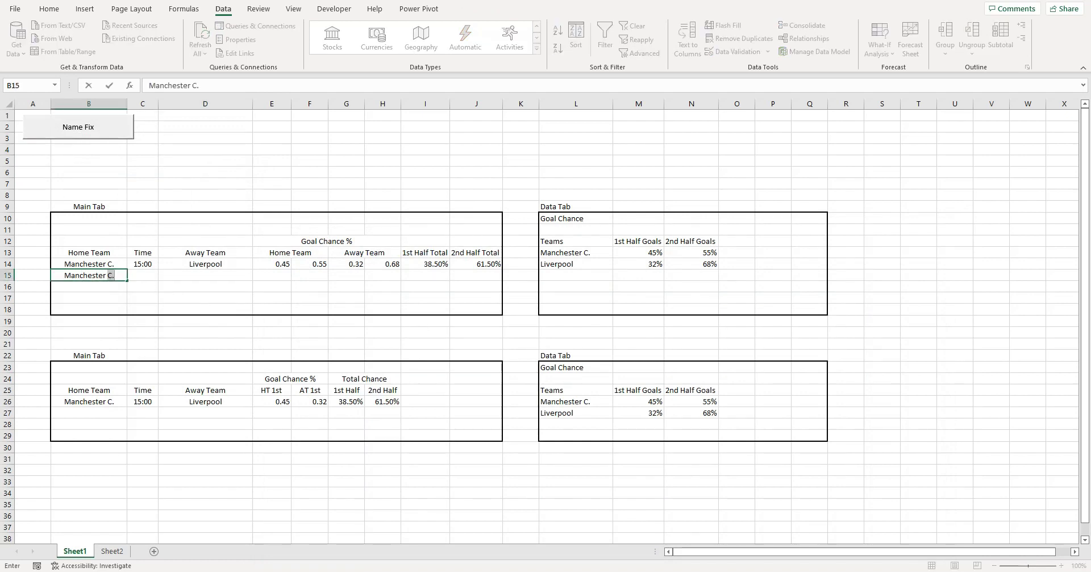
type("United")
key("Up")
key("F2")
key("BackSpace")
type("Ity")
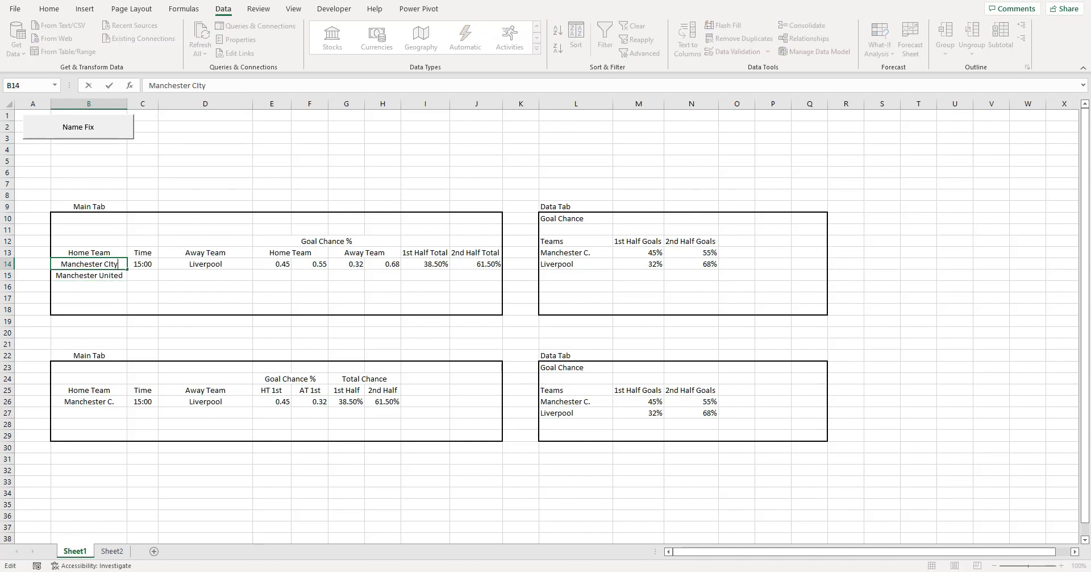
key("ctrl+Return")
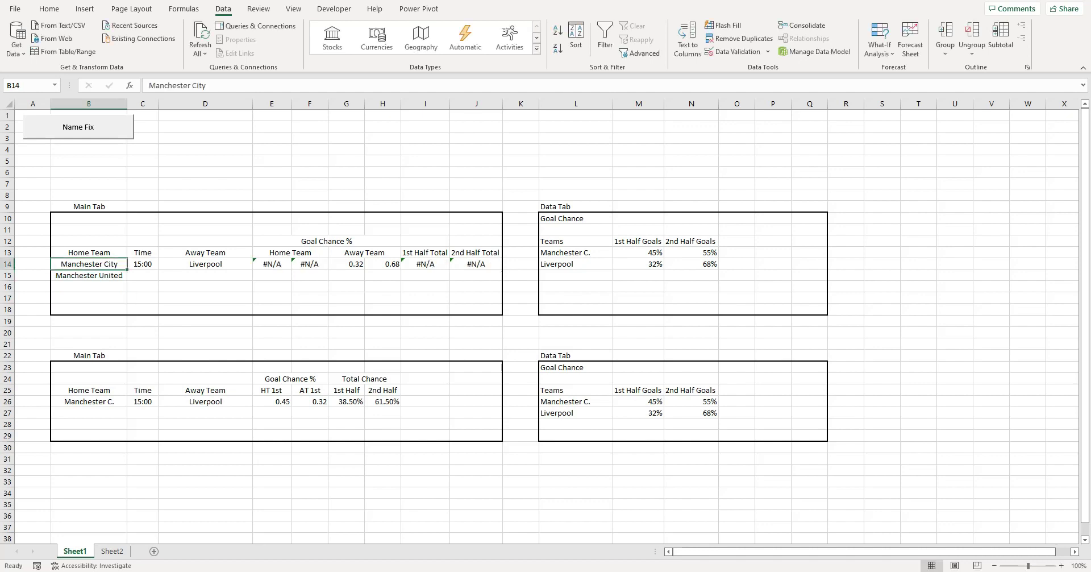
key("shift+Down")
key("ctrl+c")
left_click(89, 402)
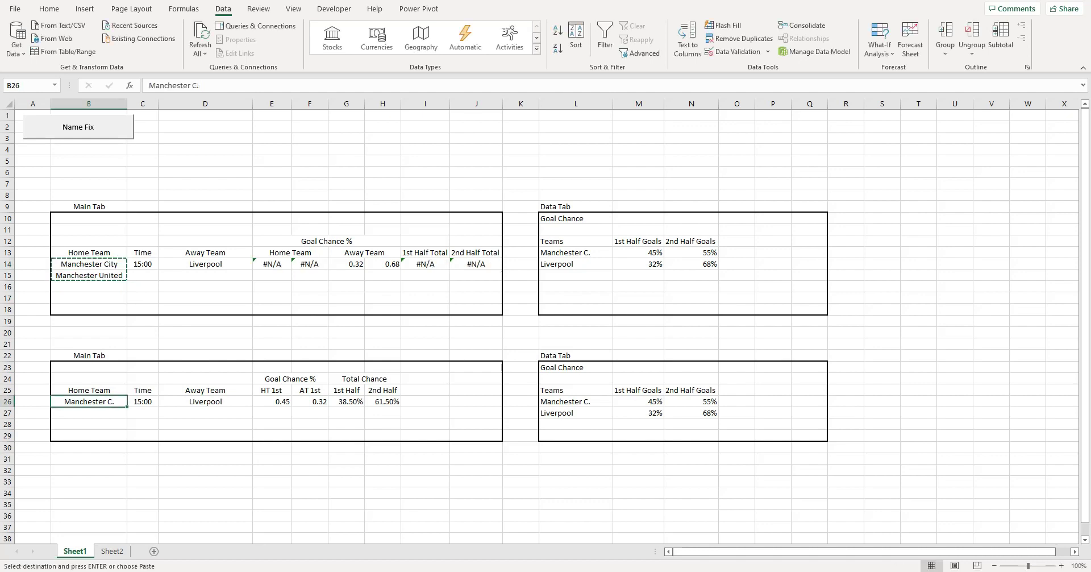
key("ctrl+v")
Clear the copy marquee and bring up Assign Macro for the Name Fix button.
left_click(205, 183)
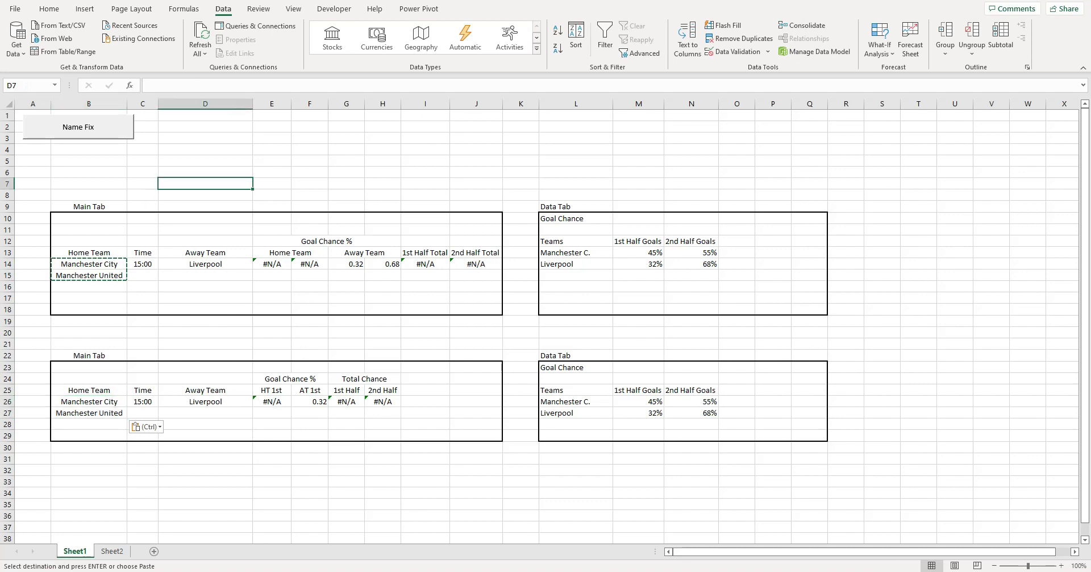
left_click(205, 150)
key("Escape")
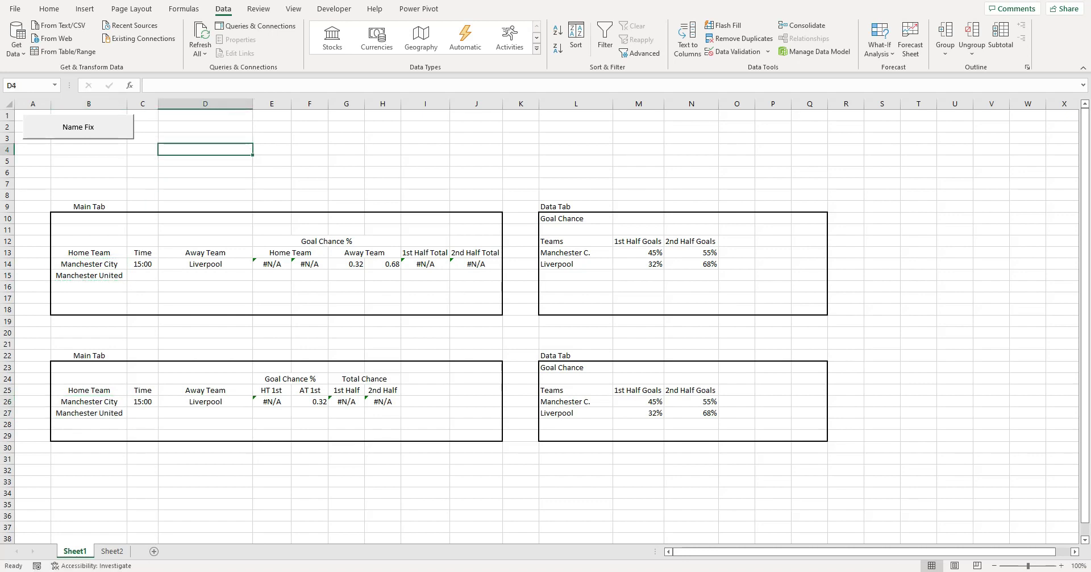
right_click(97, 124)
left_click(140, 234)
Start recording NameFix and replace all Manchester City with Manchester C. workbook-wide.
left_click(237, 175)
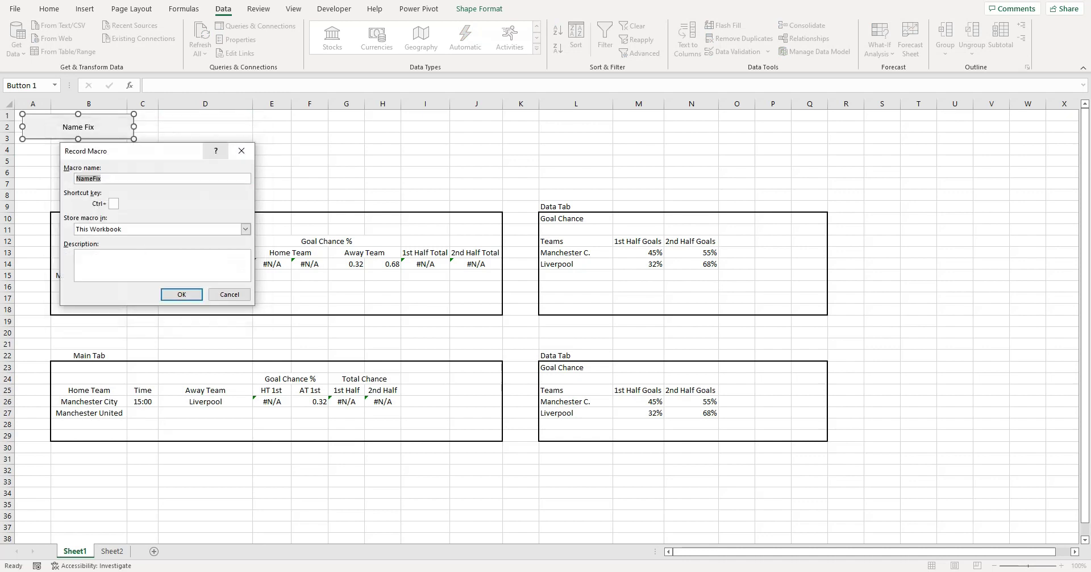
left_click(182, 295)
left_click(205, 149)
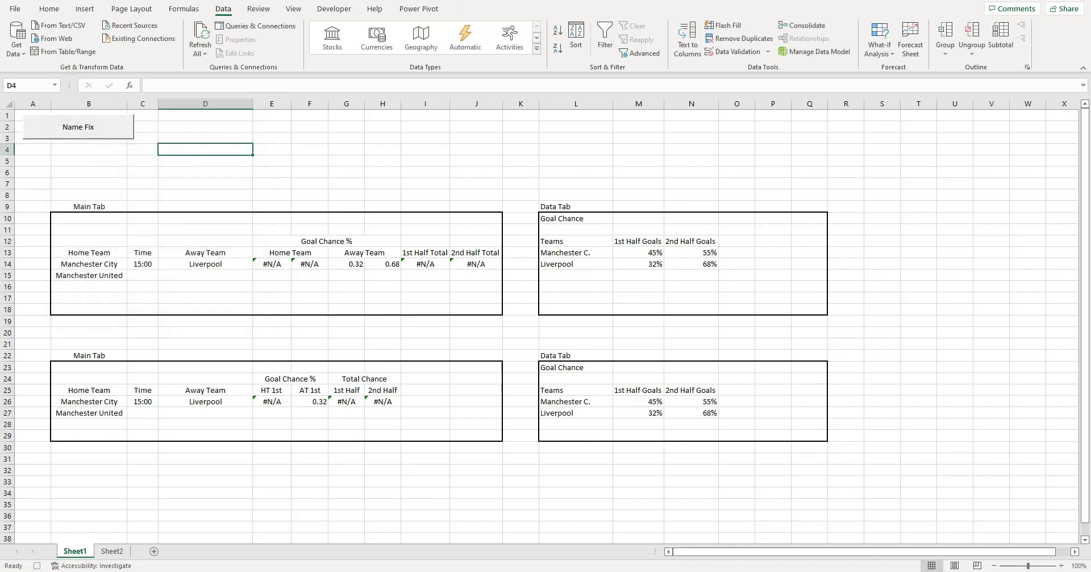
key("ctrl+f")
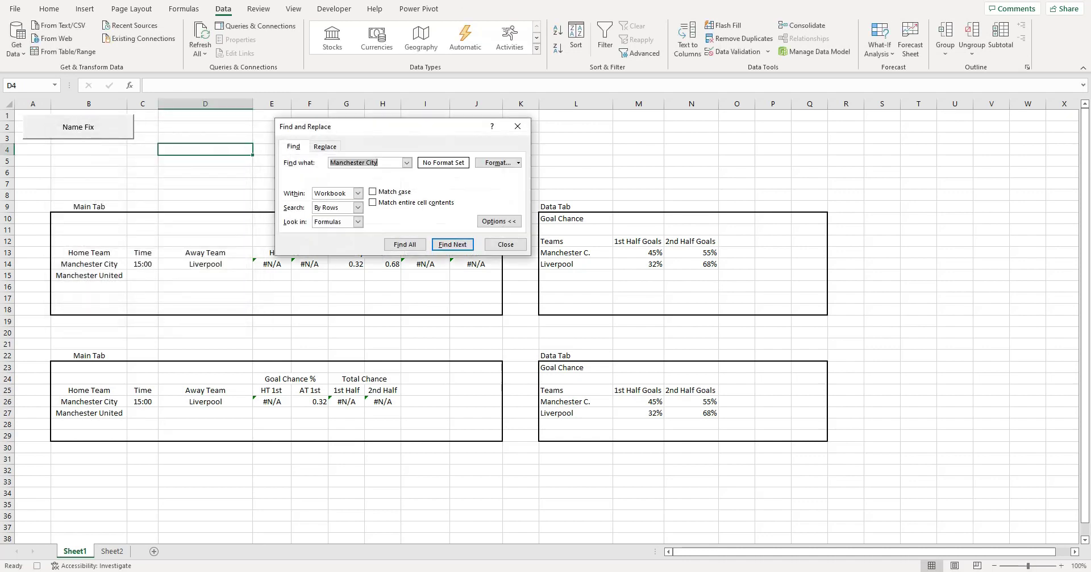
left_click(325, 146)
left_click(384, 176)
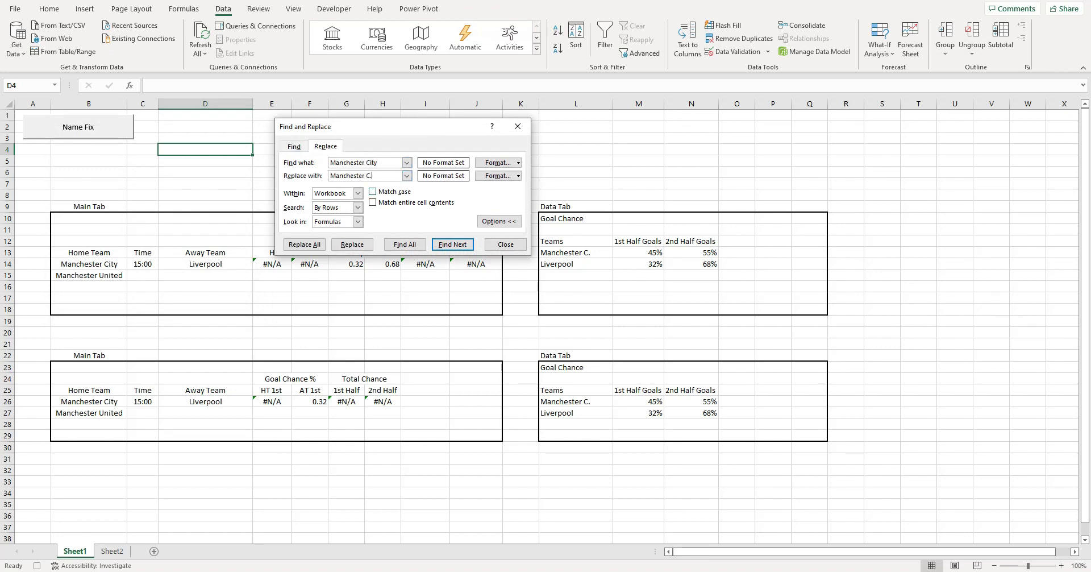
left_click(305, 245)
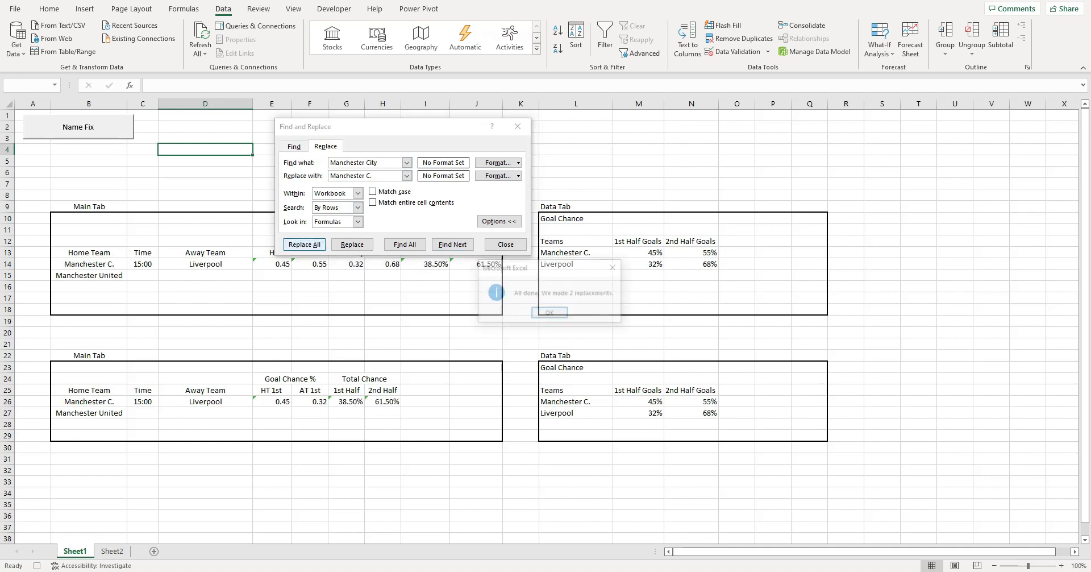
left_click(551, 313)
Replace all Manchester United with Manchester U. across the workbook.
left_click(388, 163)
key("BackSpace")
key("BackSpace")
type("United")
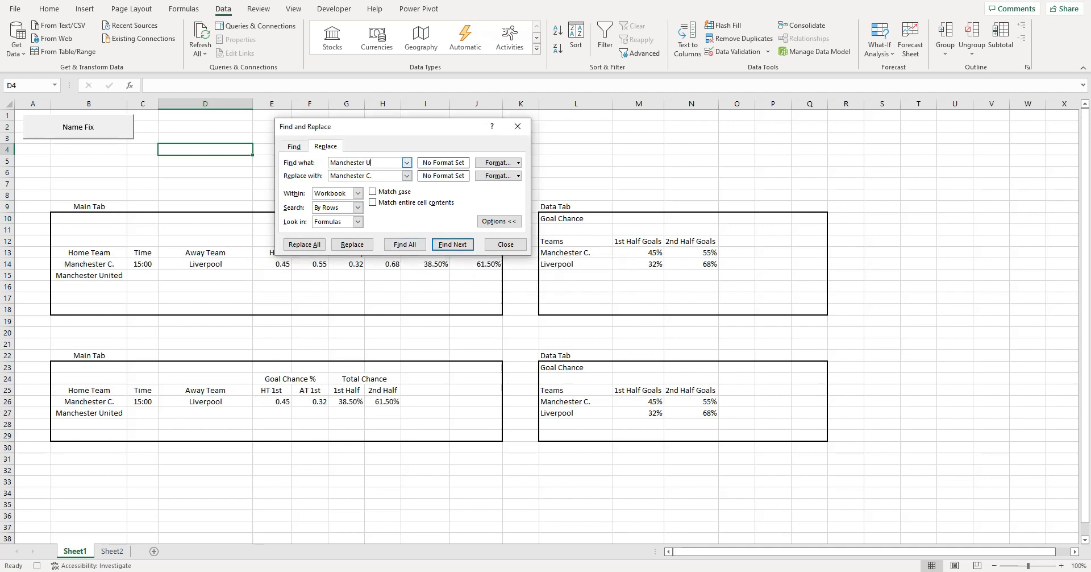
left_click(387, 175)
key("BackSpace")
type("U")
key("alt+a")
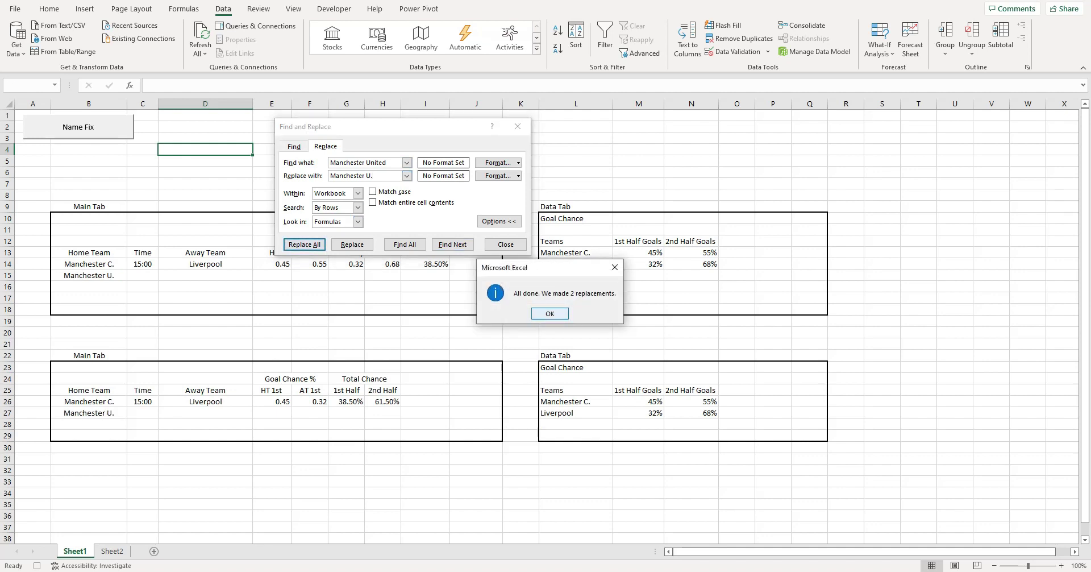
key("Return")
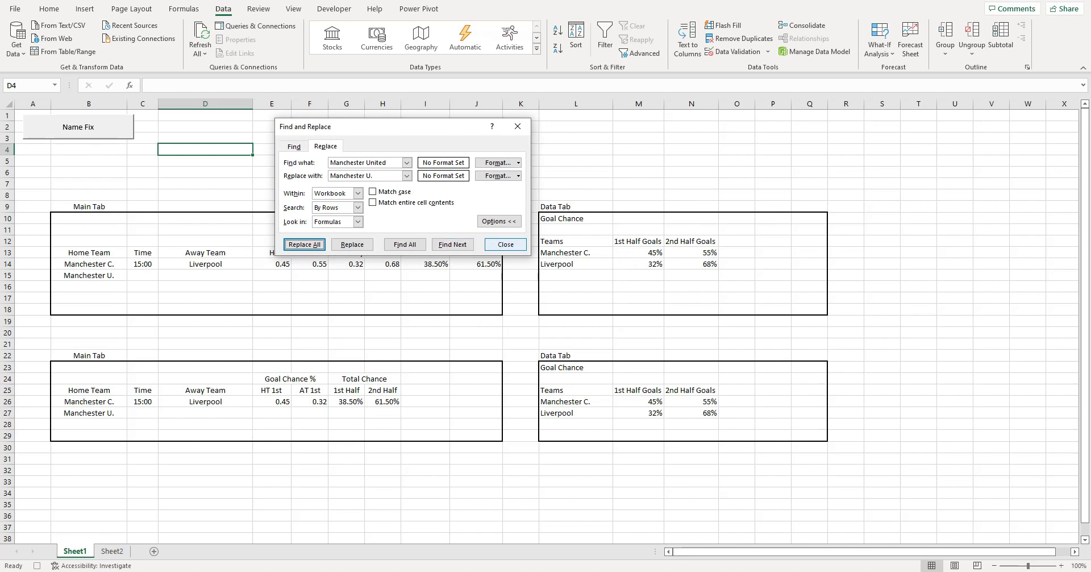
left_click(505, 245)
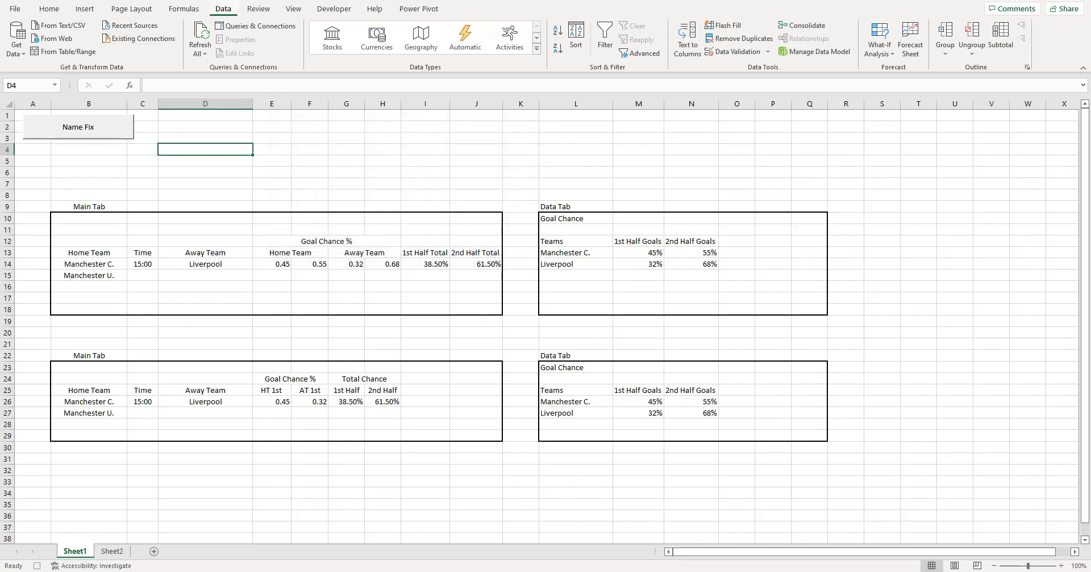
Restore the full names Manchester City in B14 and Manchester United in B15.
left_click(334, 9)
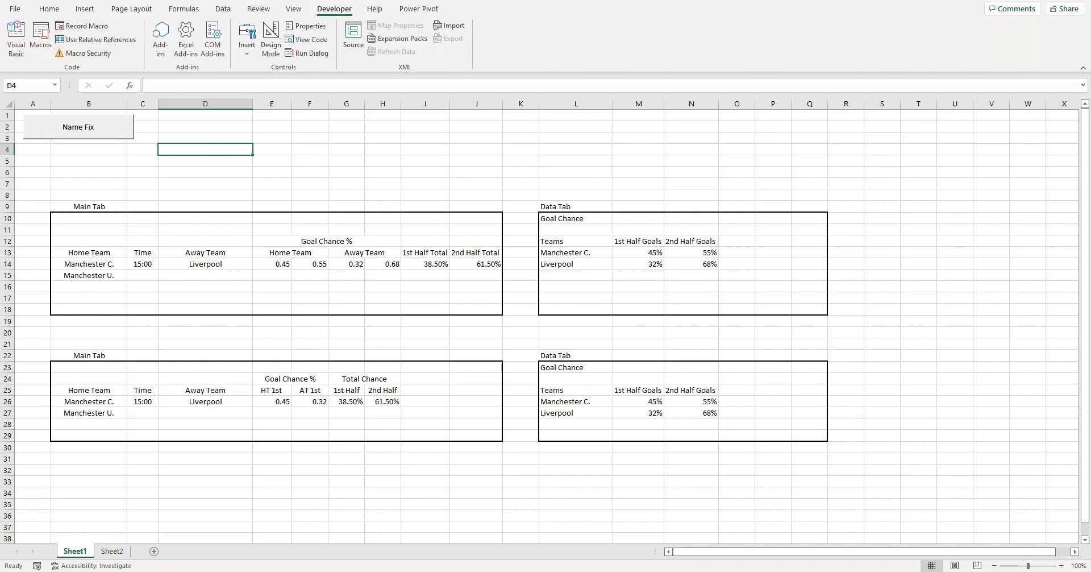
left_click(88, 275)
left_click(89, 264)
key("F2")
key("BackSpace")
type("ity")
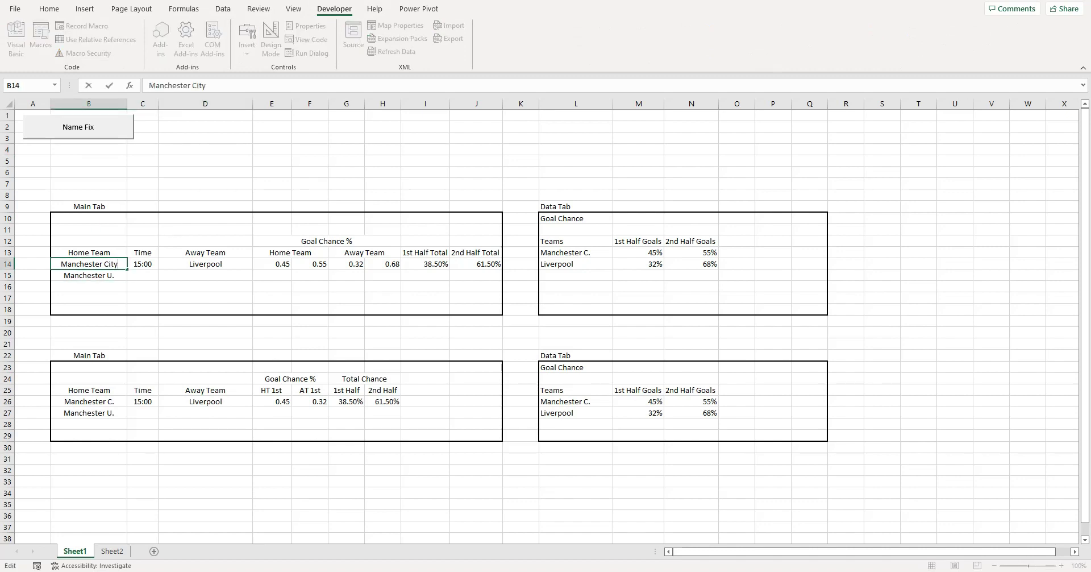
key("Return")
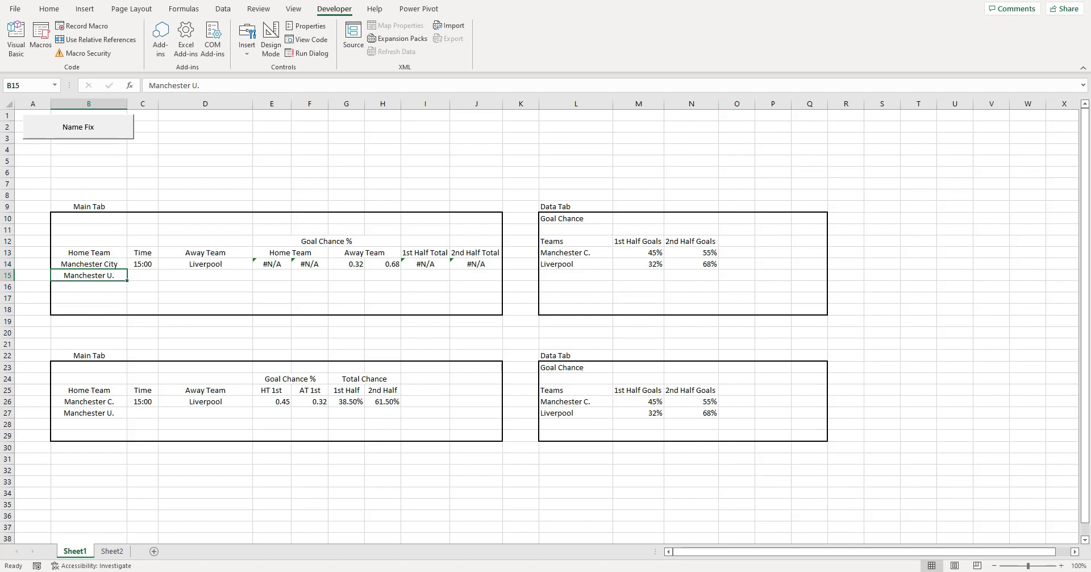
key("F2")
key("BackSpace")
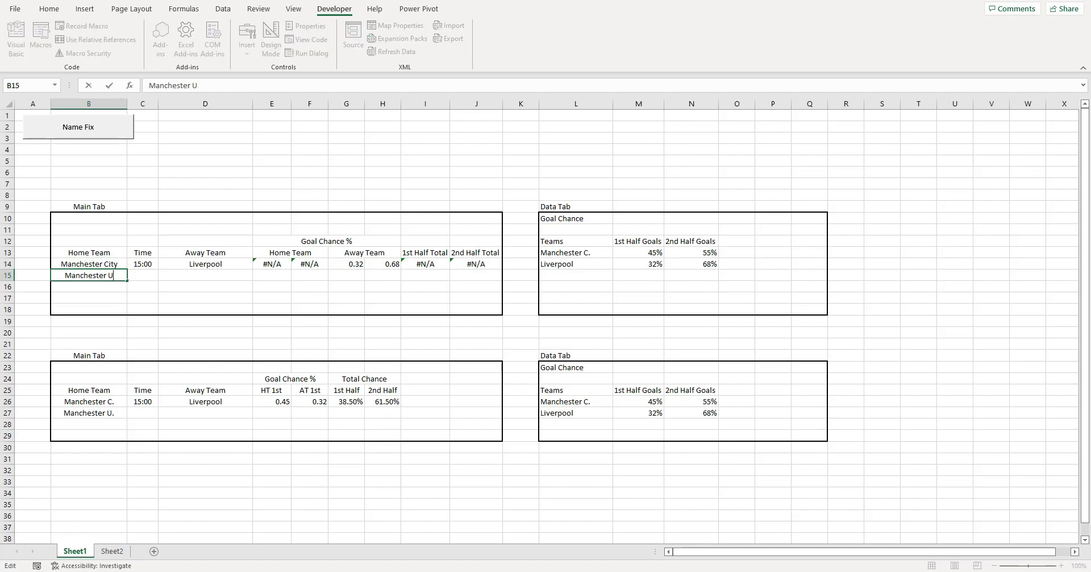
type("nited")
key("Return")
Copy B14:B15 over B26:B27 and run the Name Fix macro to shorten them.
left_click_drag(89, 264, 89, 276)
key("ctrl+c")
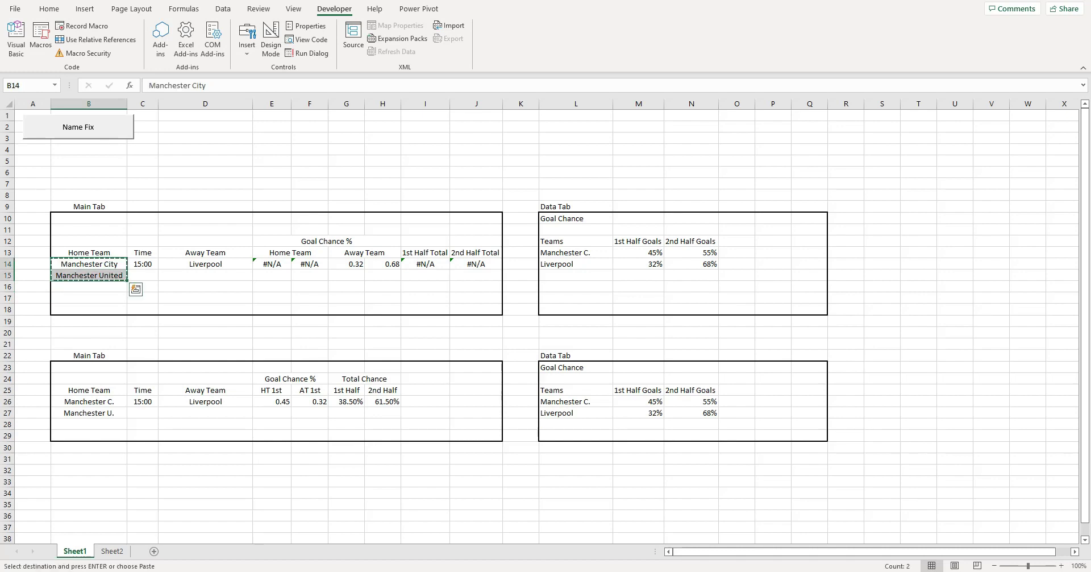
left_click_drag(89, 402, 89, 413)
key("ctrl+v")
left_click(205, 447)
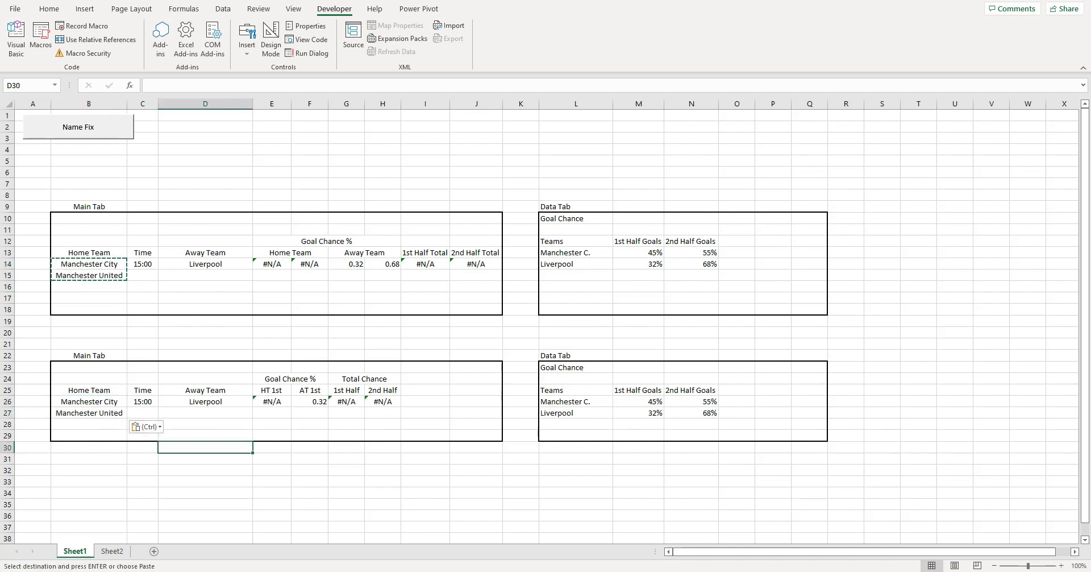
left_click(205, 195)
key("Escape")
left_click(205, 161)
left_click(79, 126)
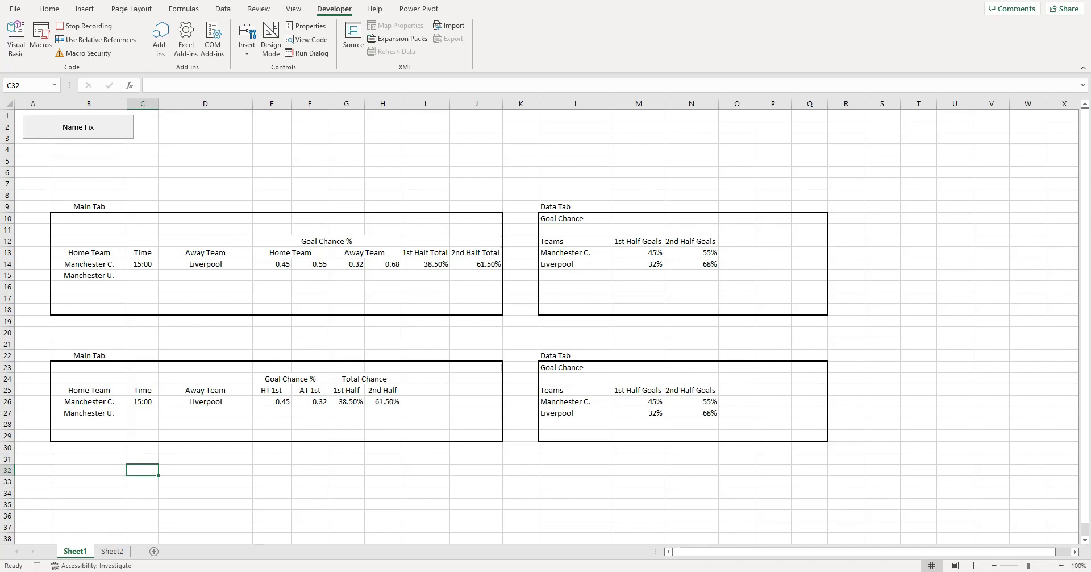
Change B14 from Manchester C. back to Manchester City.
left_click(88, 264)
key("F2")
key("BackSpace")
type("ity")
key("Return")
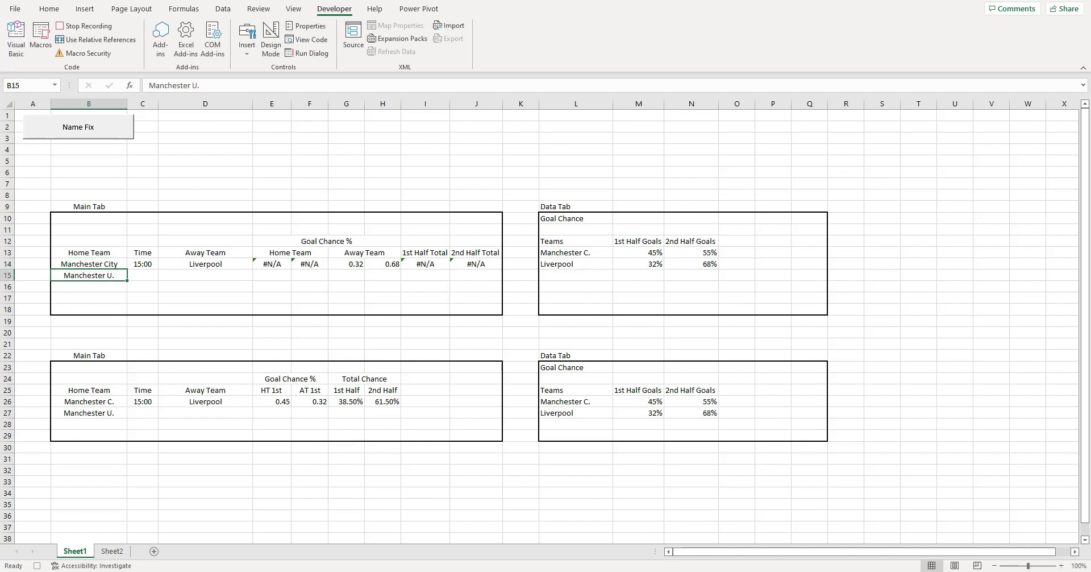